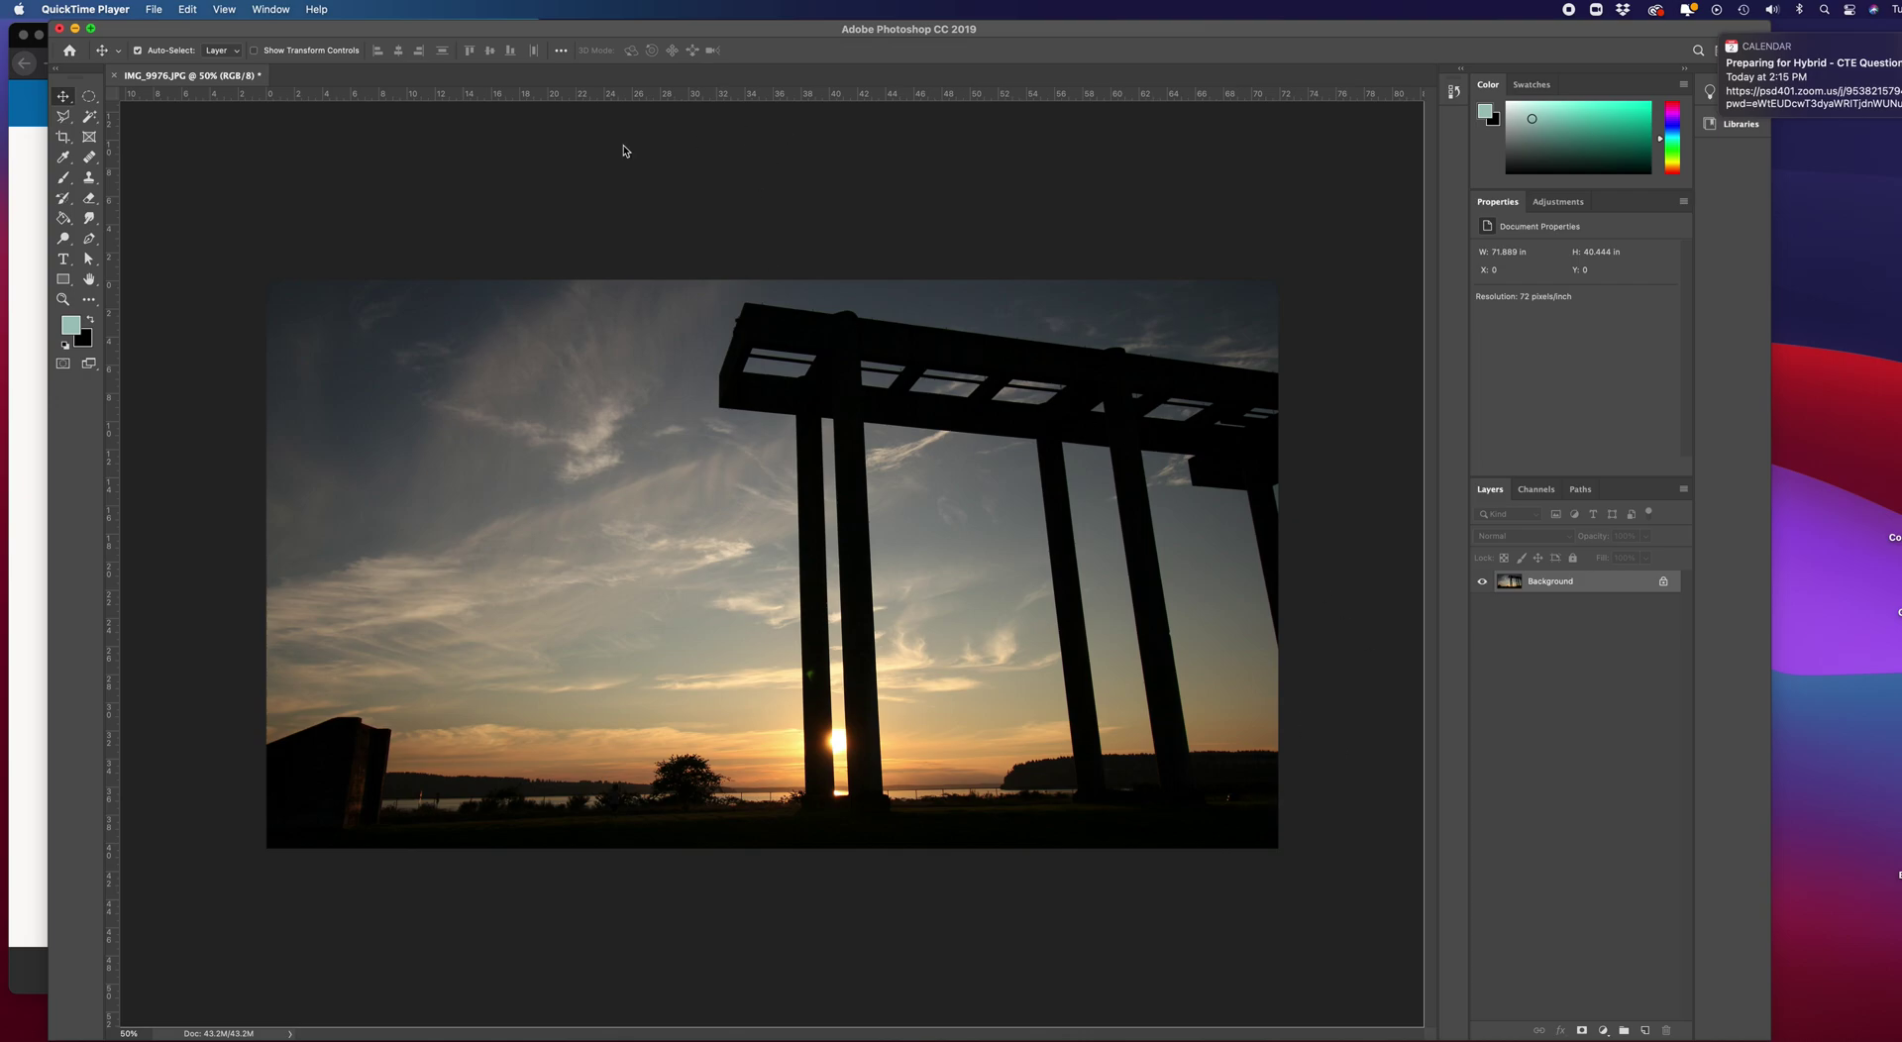
Switch the tools panel back and forth between its single-column and double-column layouts
click(57, 76)
click(56, 72)
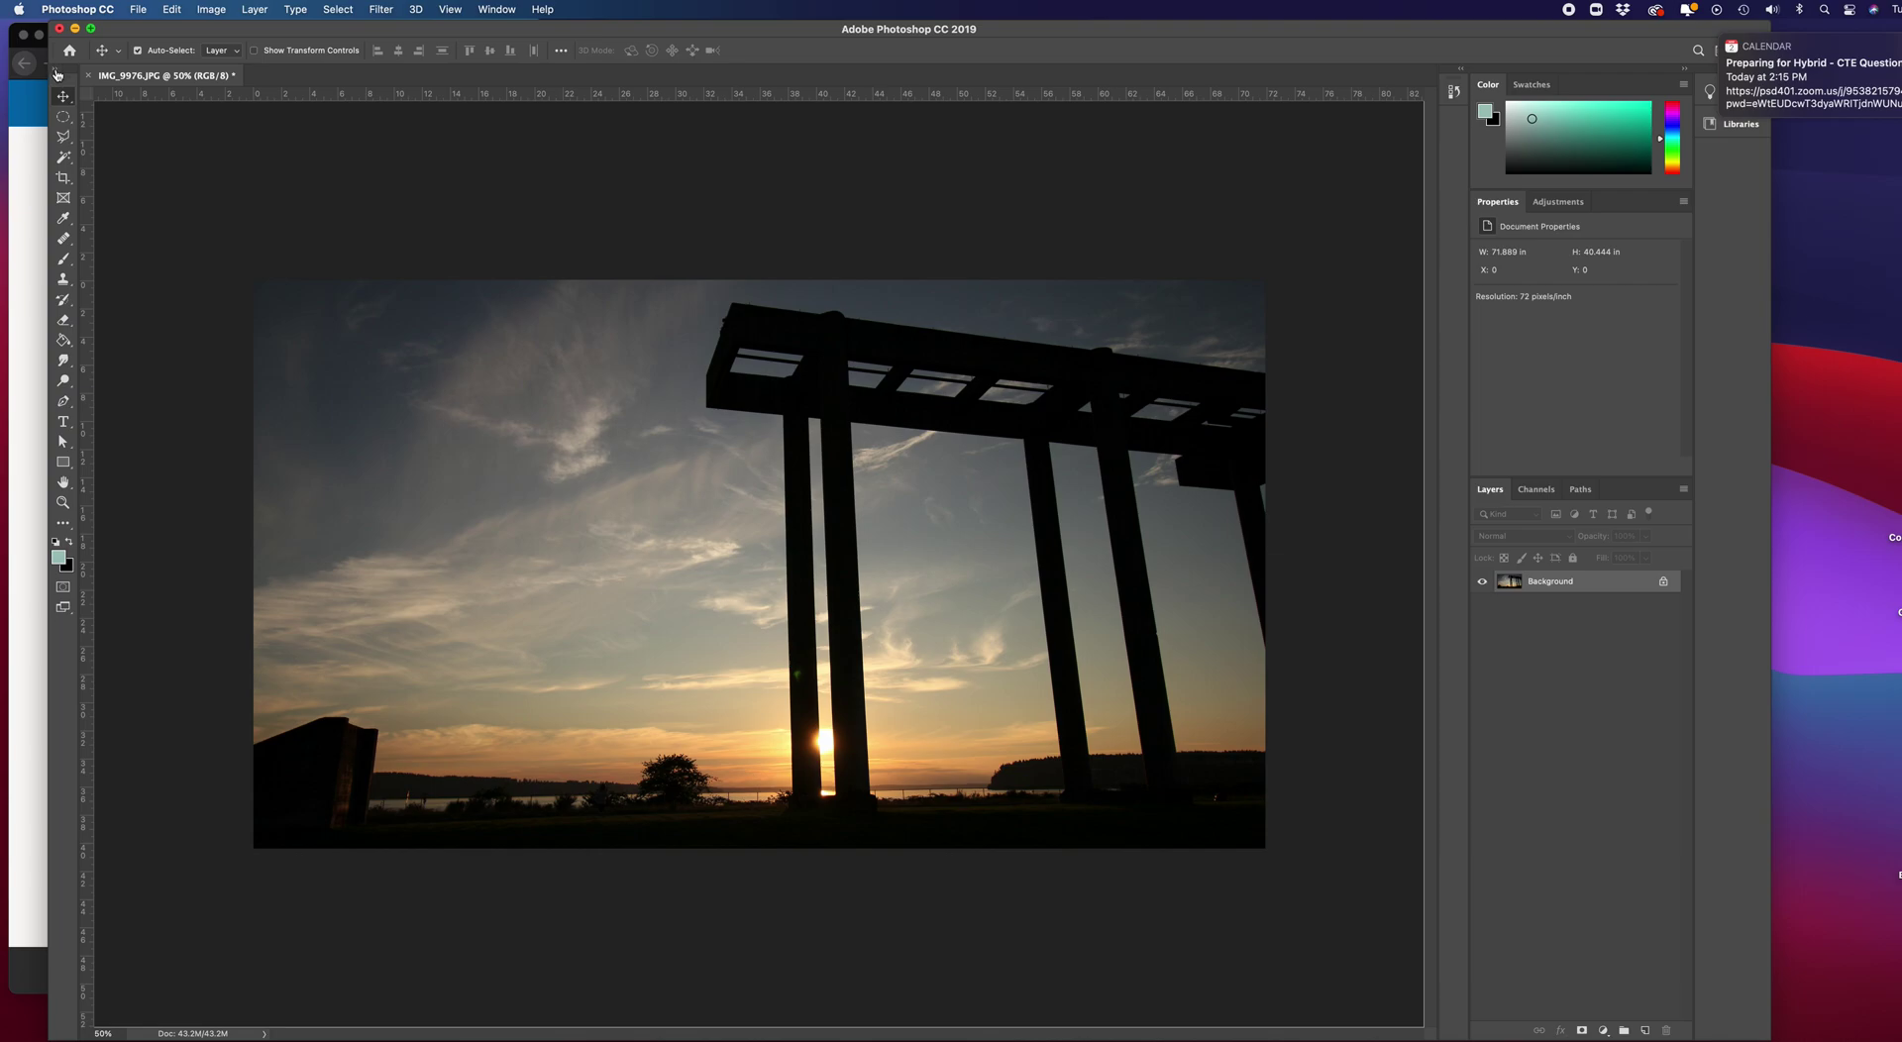
click(57, 72)
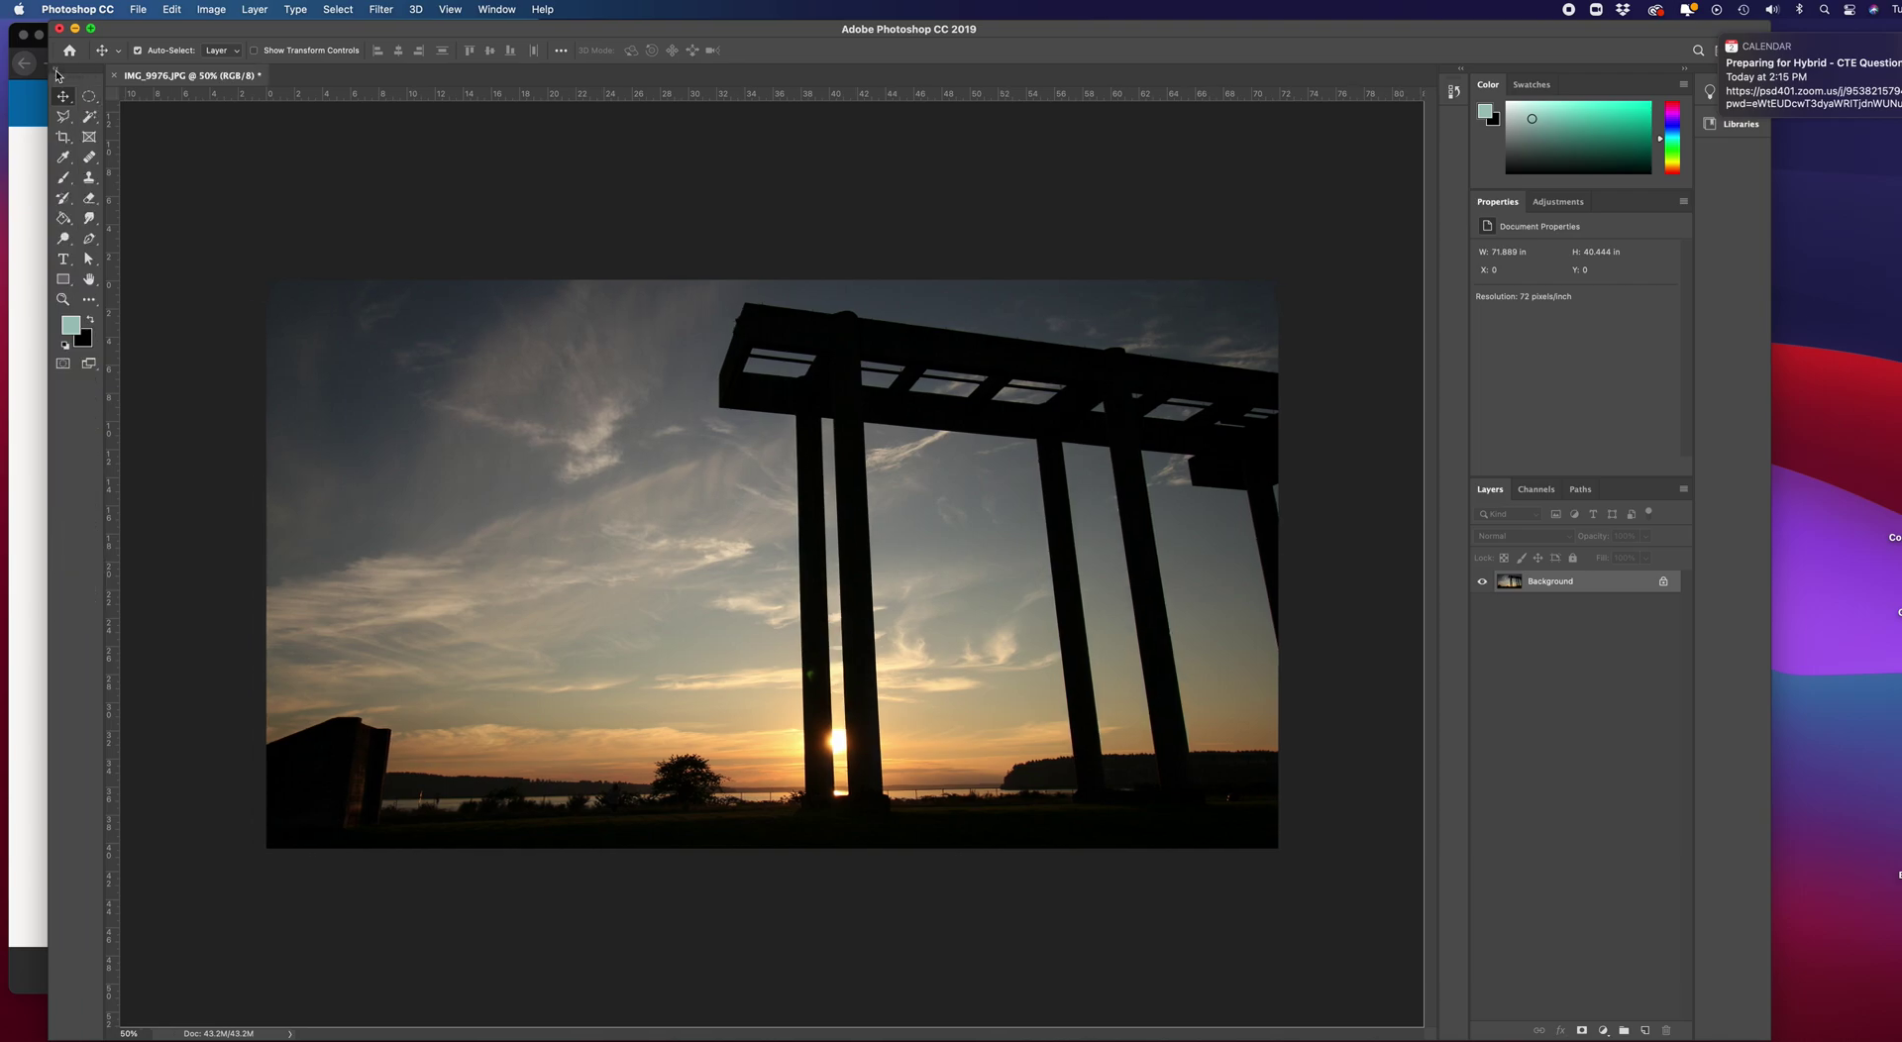
click(56, 72)
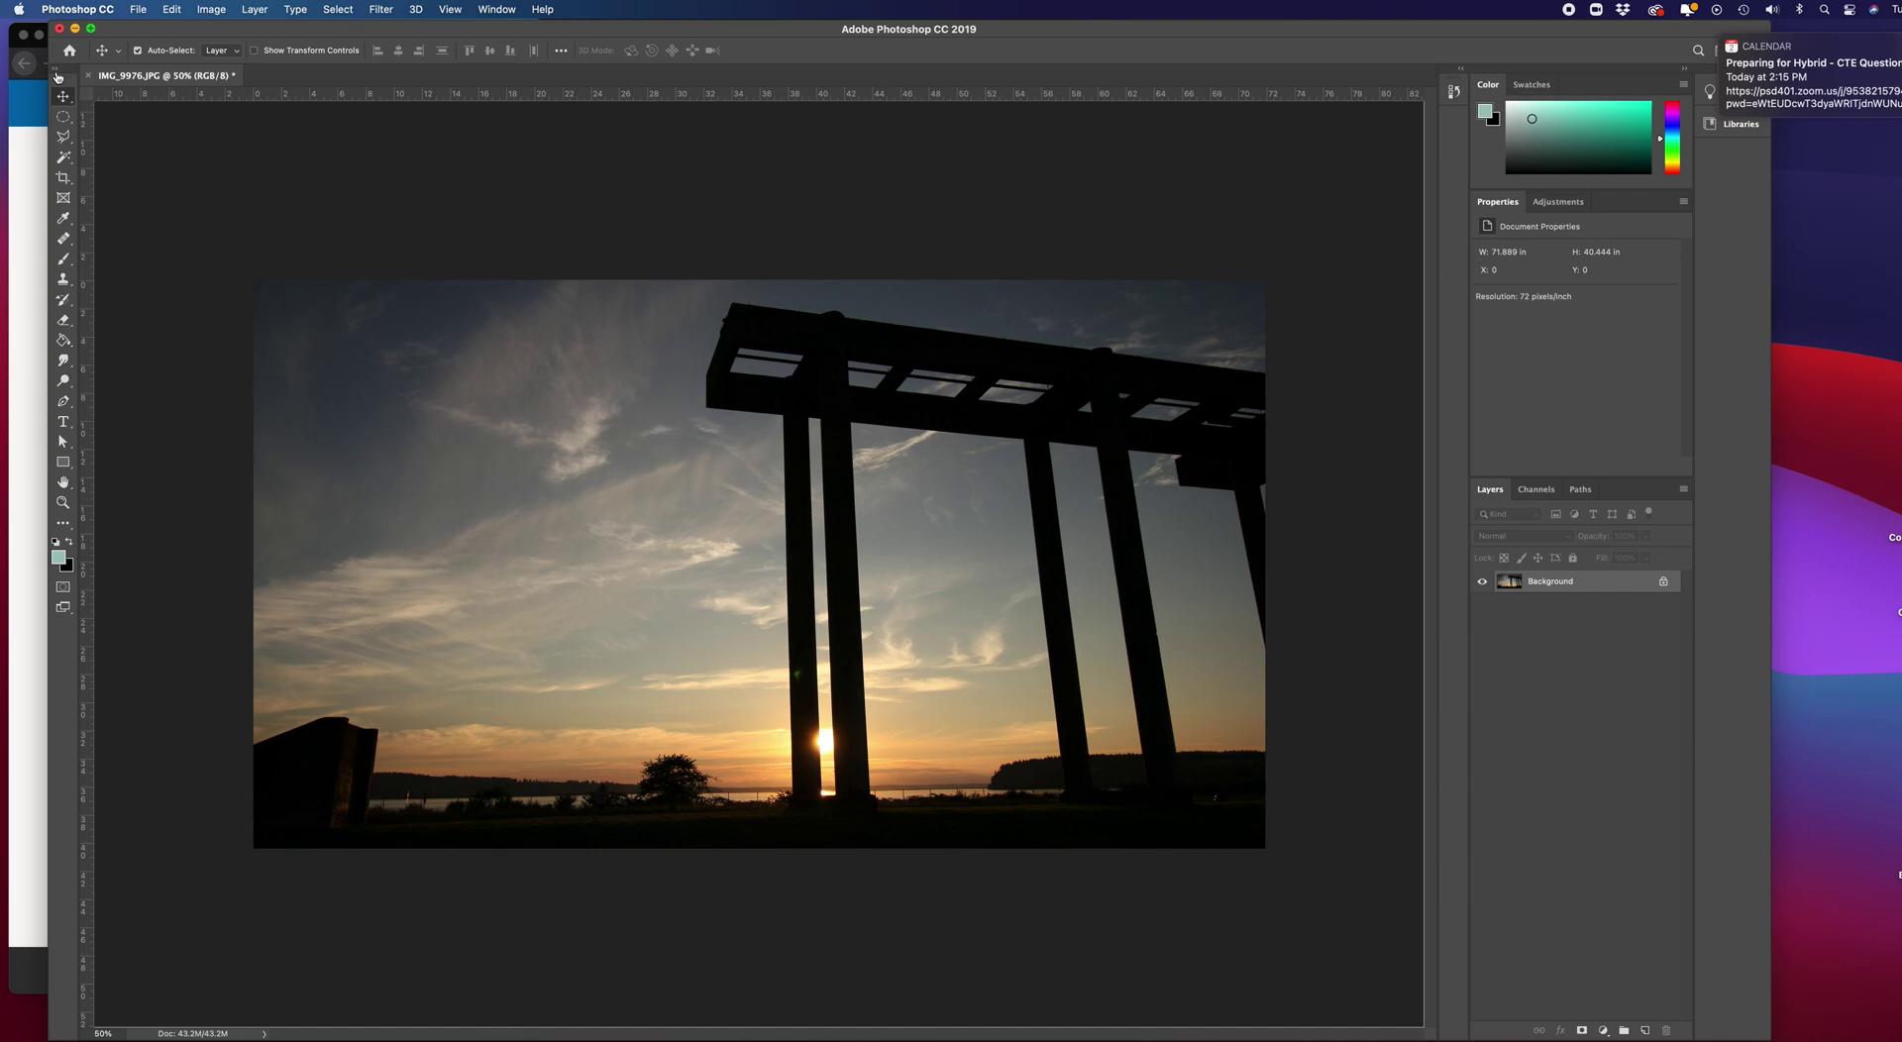
click(56, 72)
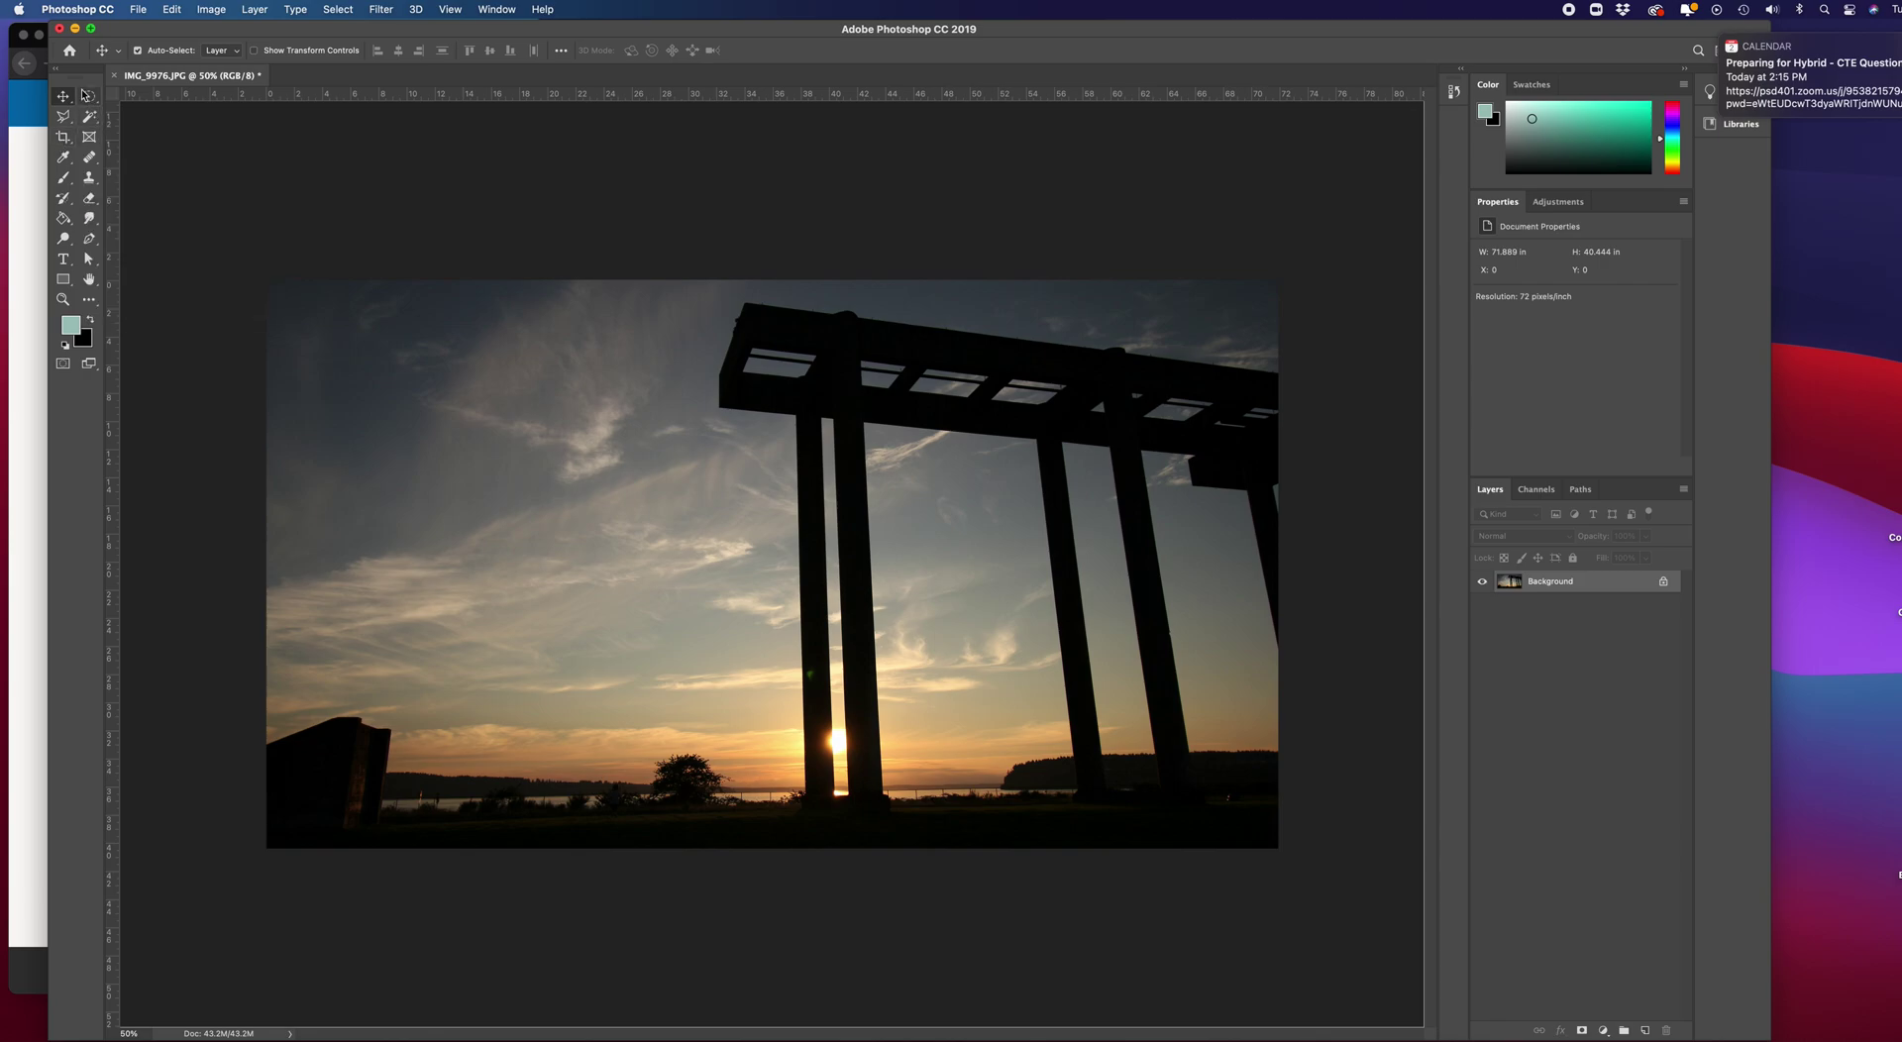
Activate the Eyedropper and Type tools in turn, and examine the Type tool's font and size choices
click(63, 156)
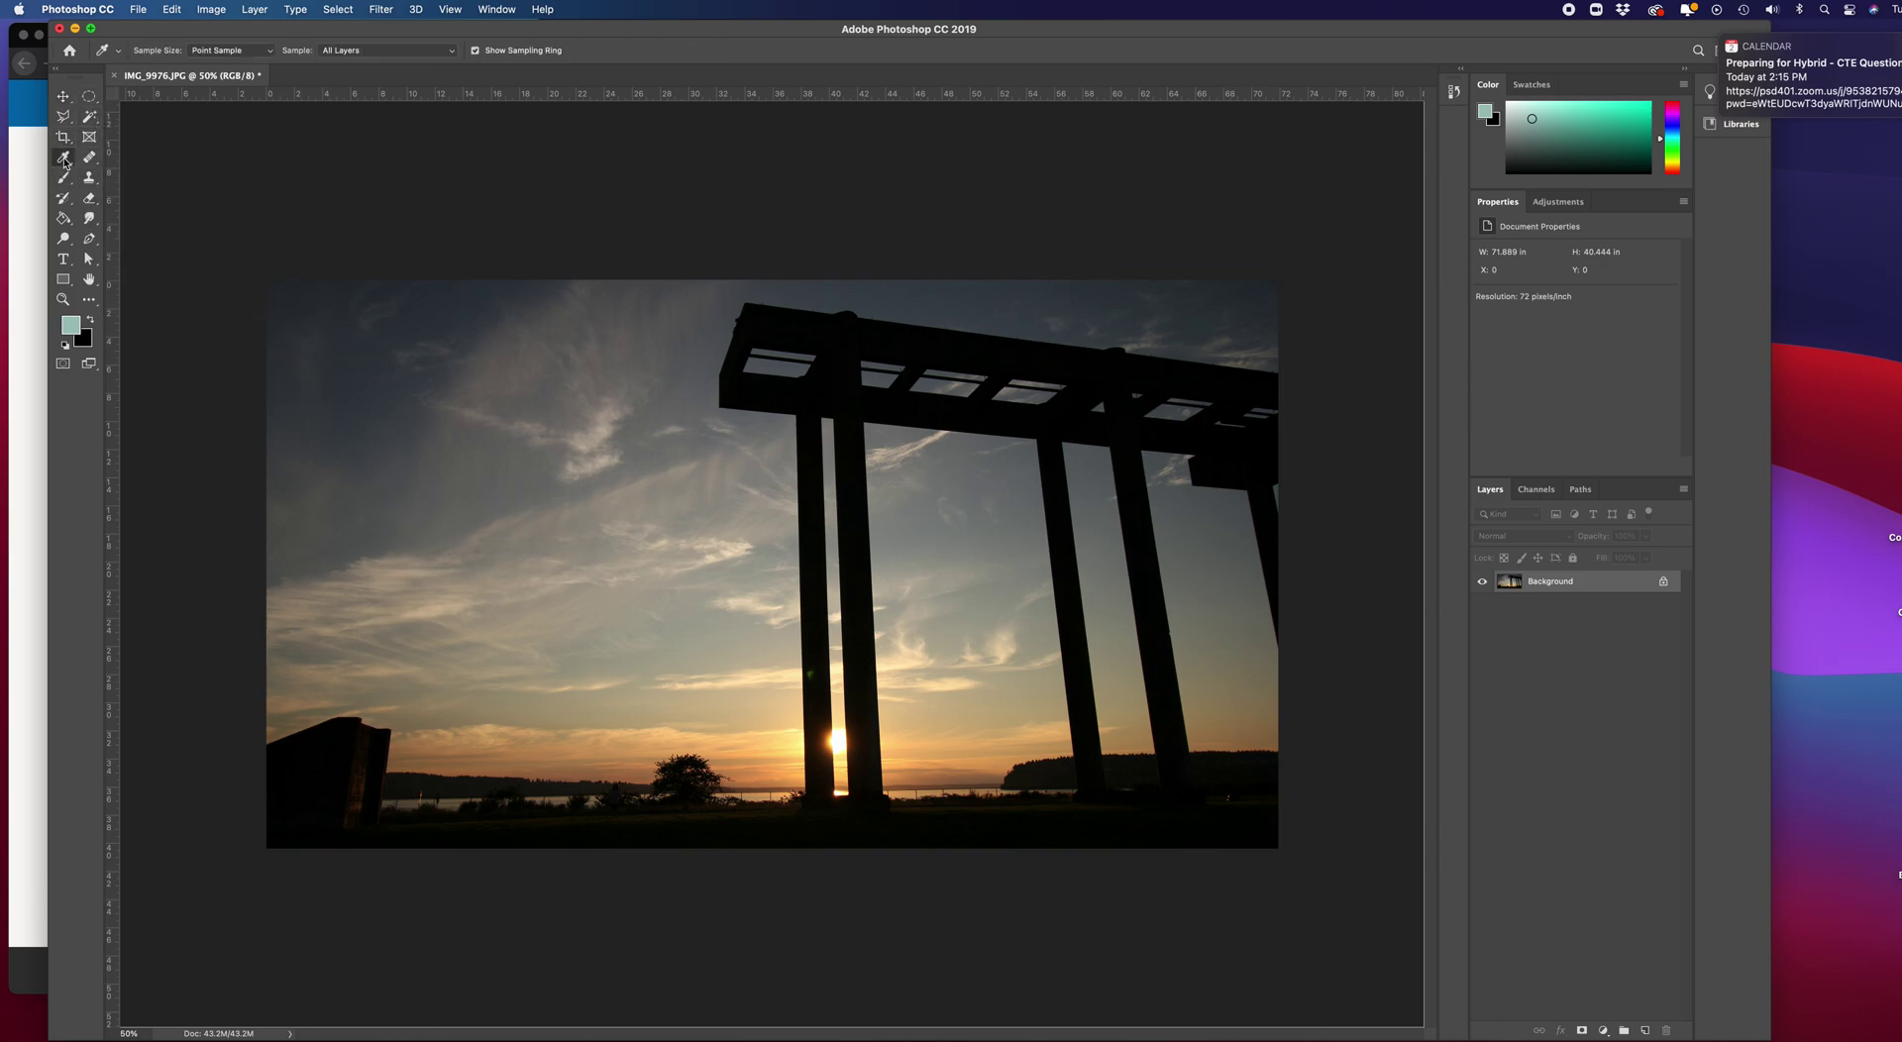
click(63, 261)
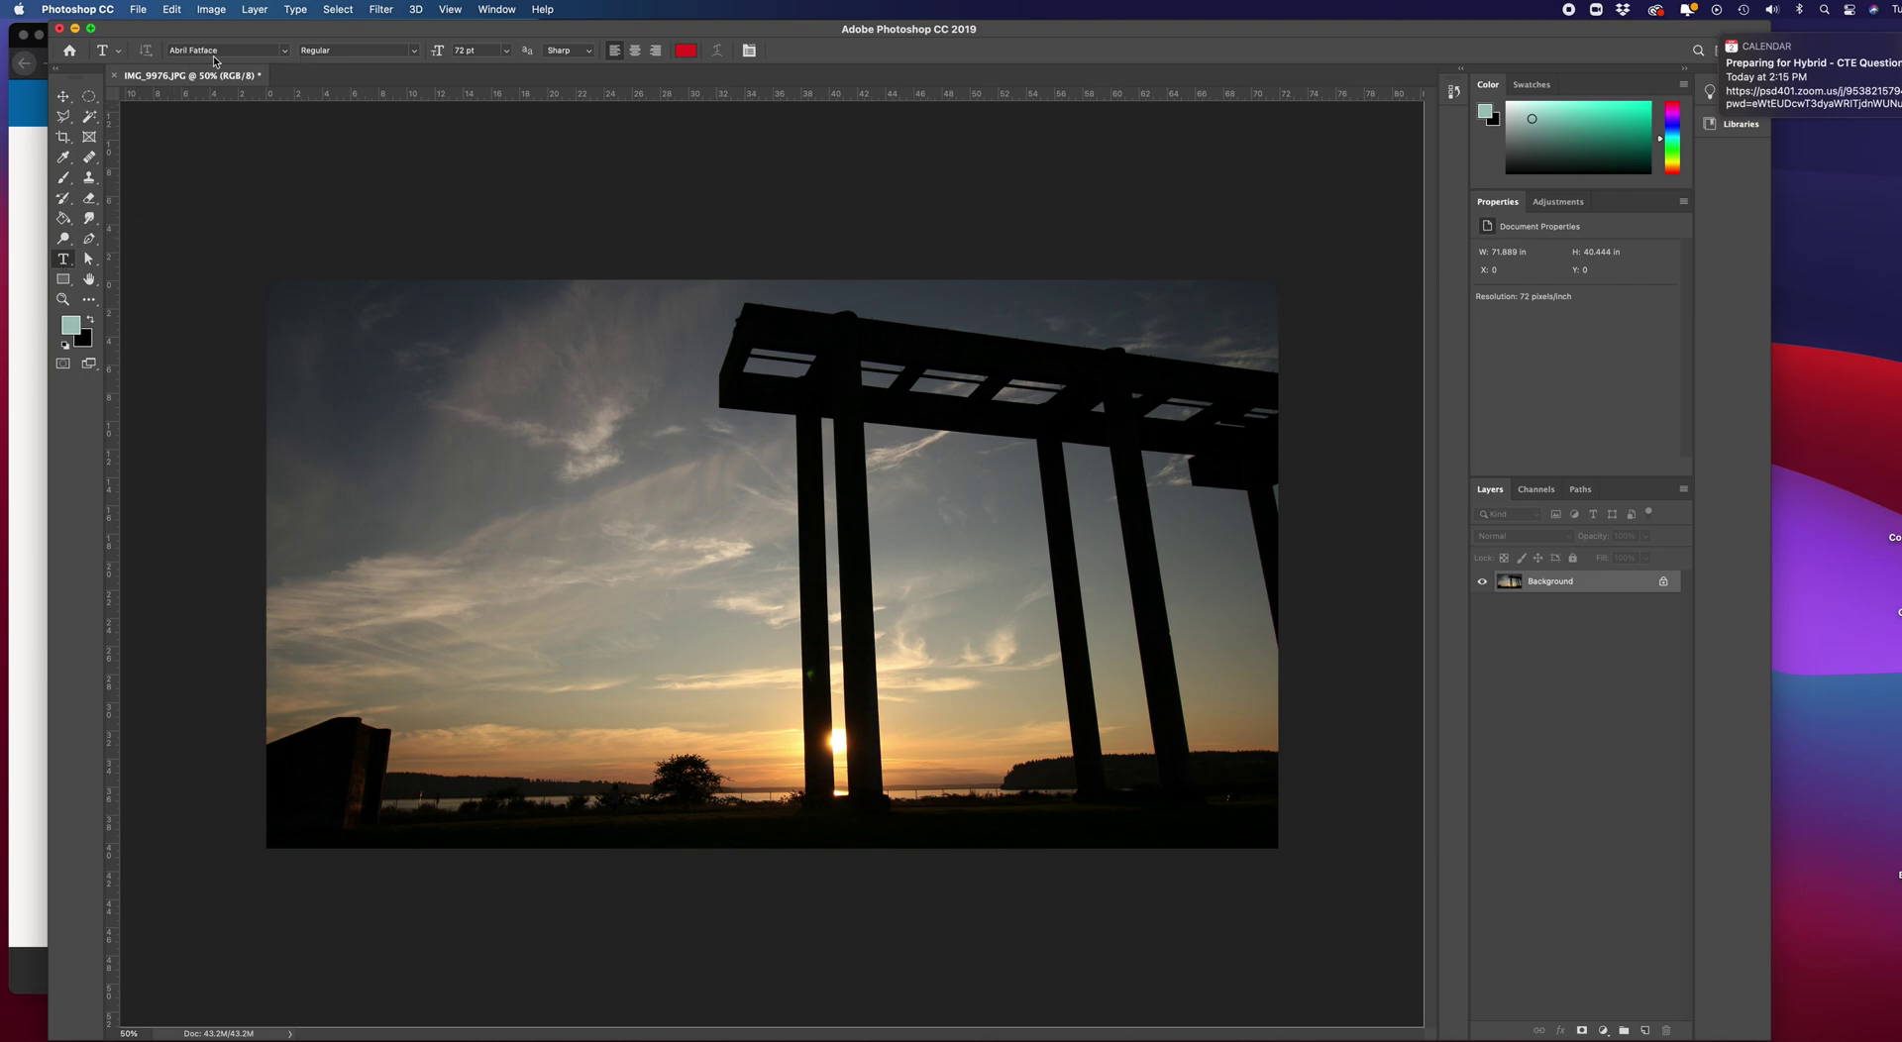
click(286, 51)
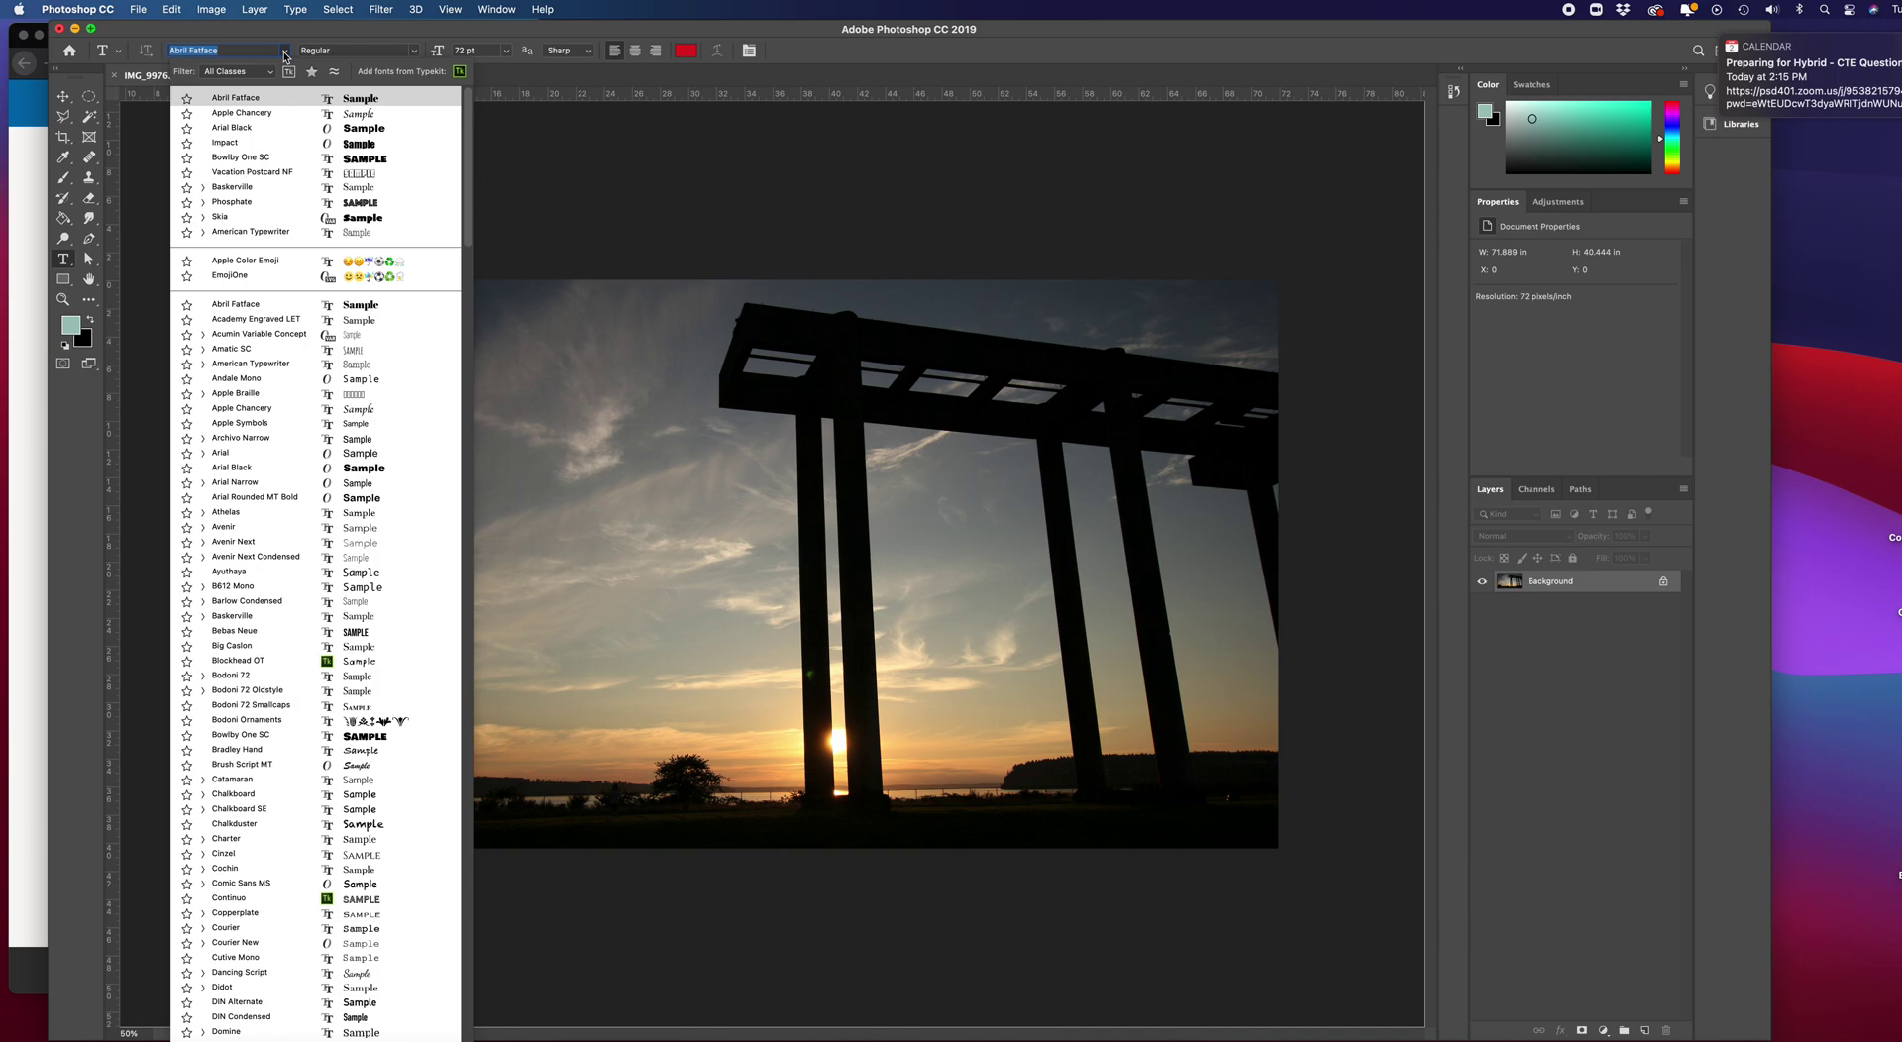
click(285, 54)
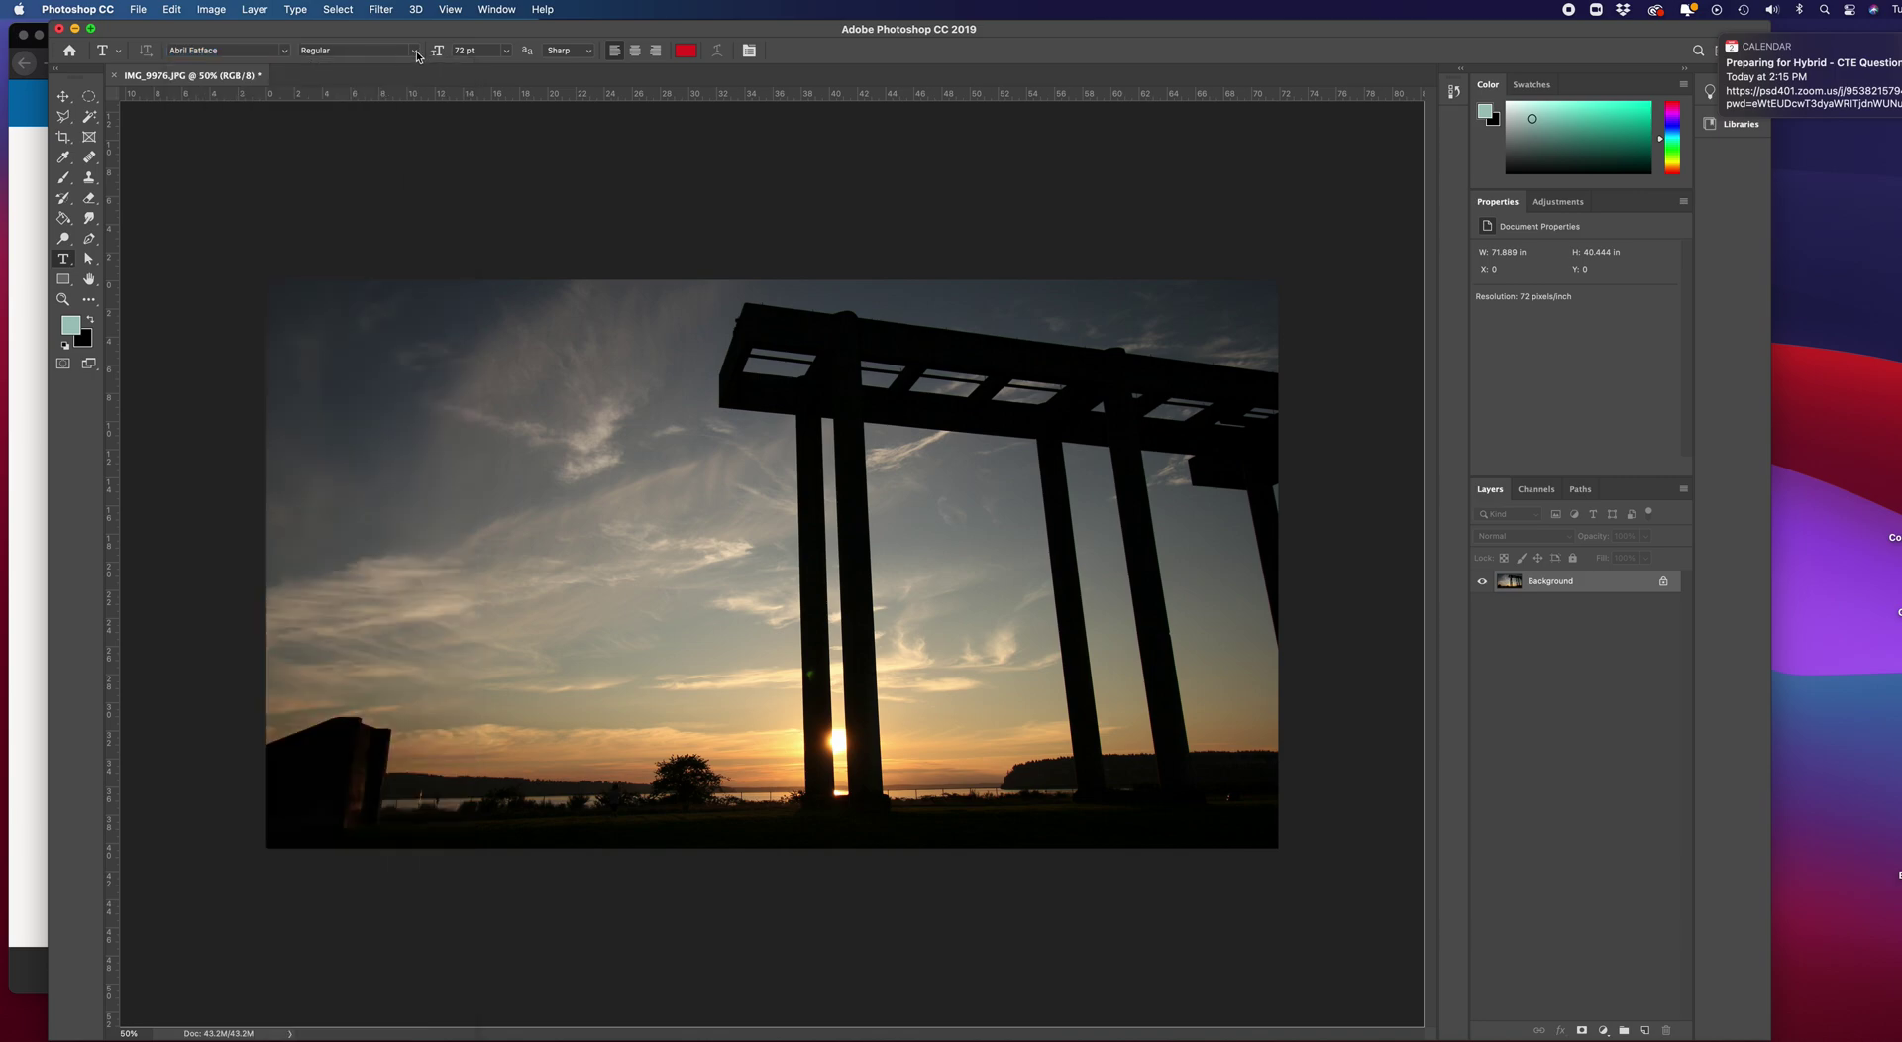
click(507, 54)
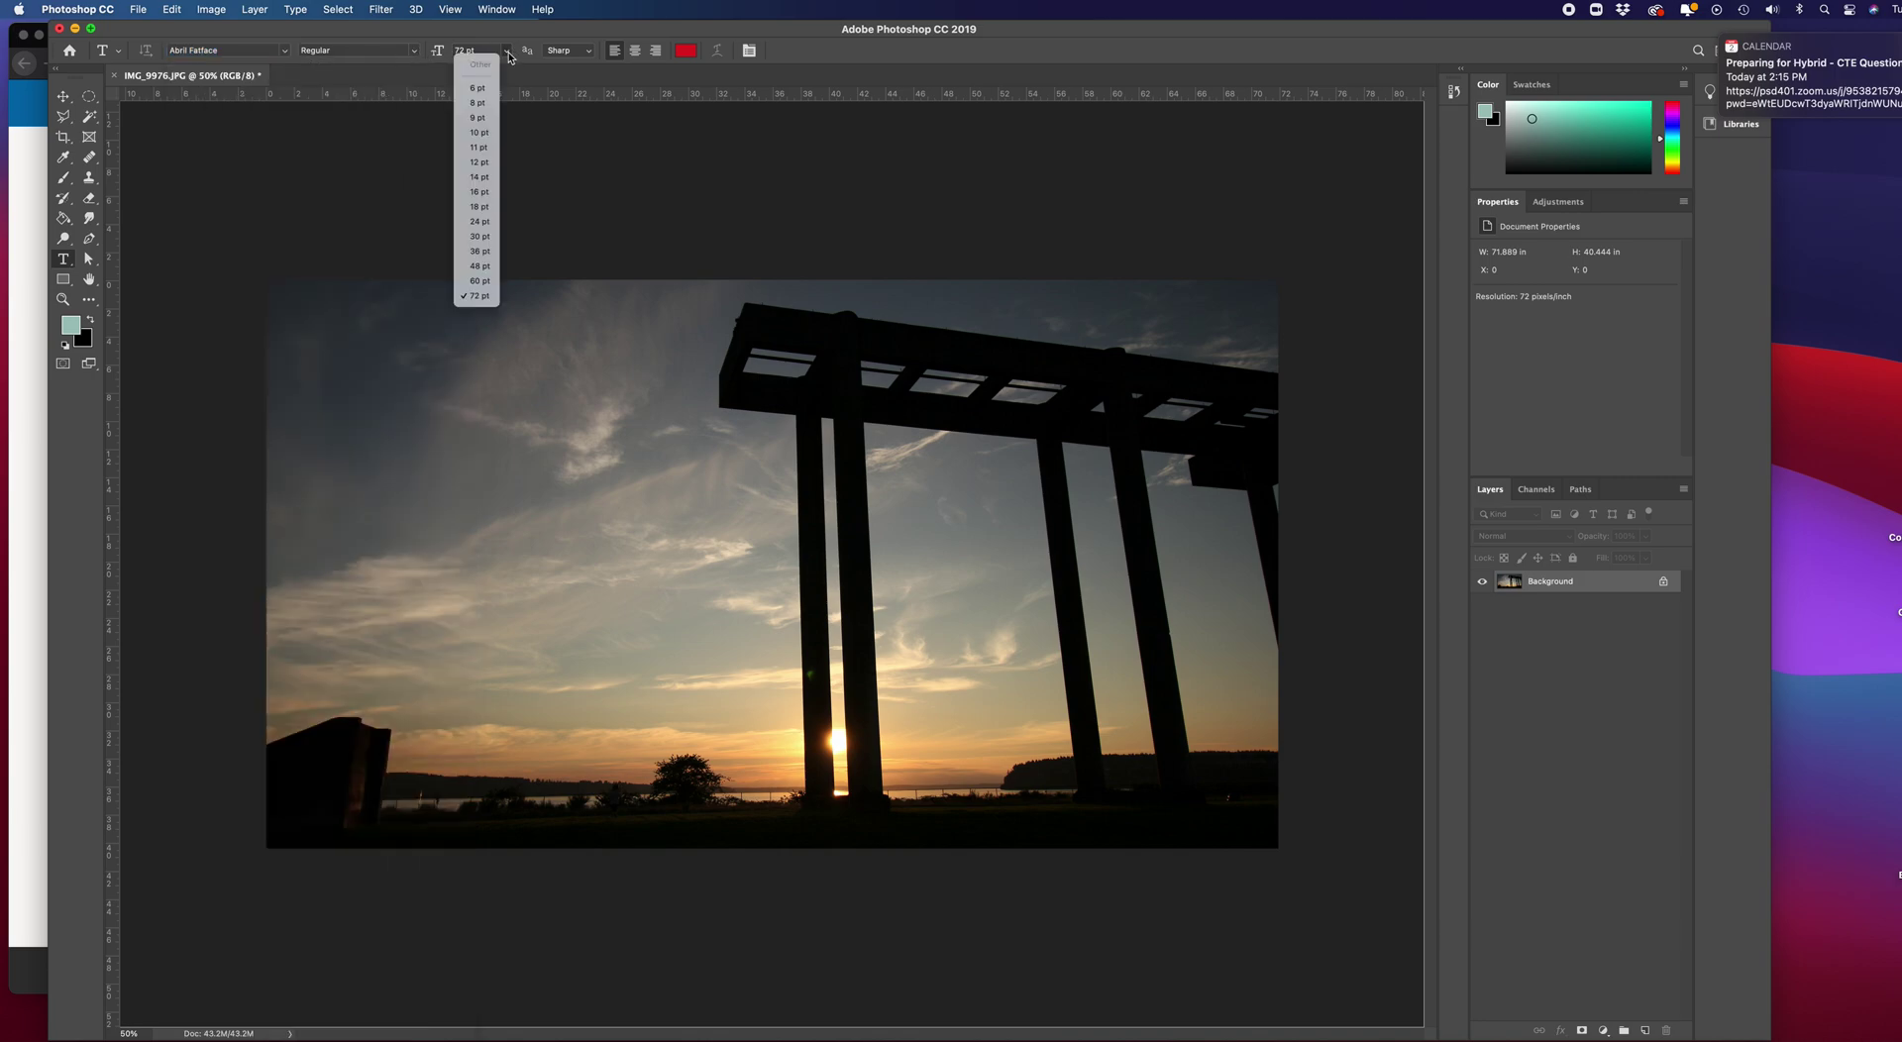
click(508, 55)
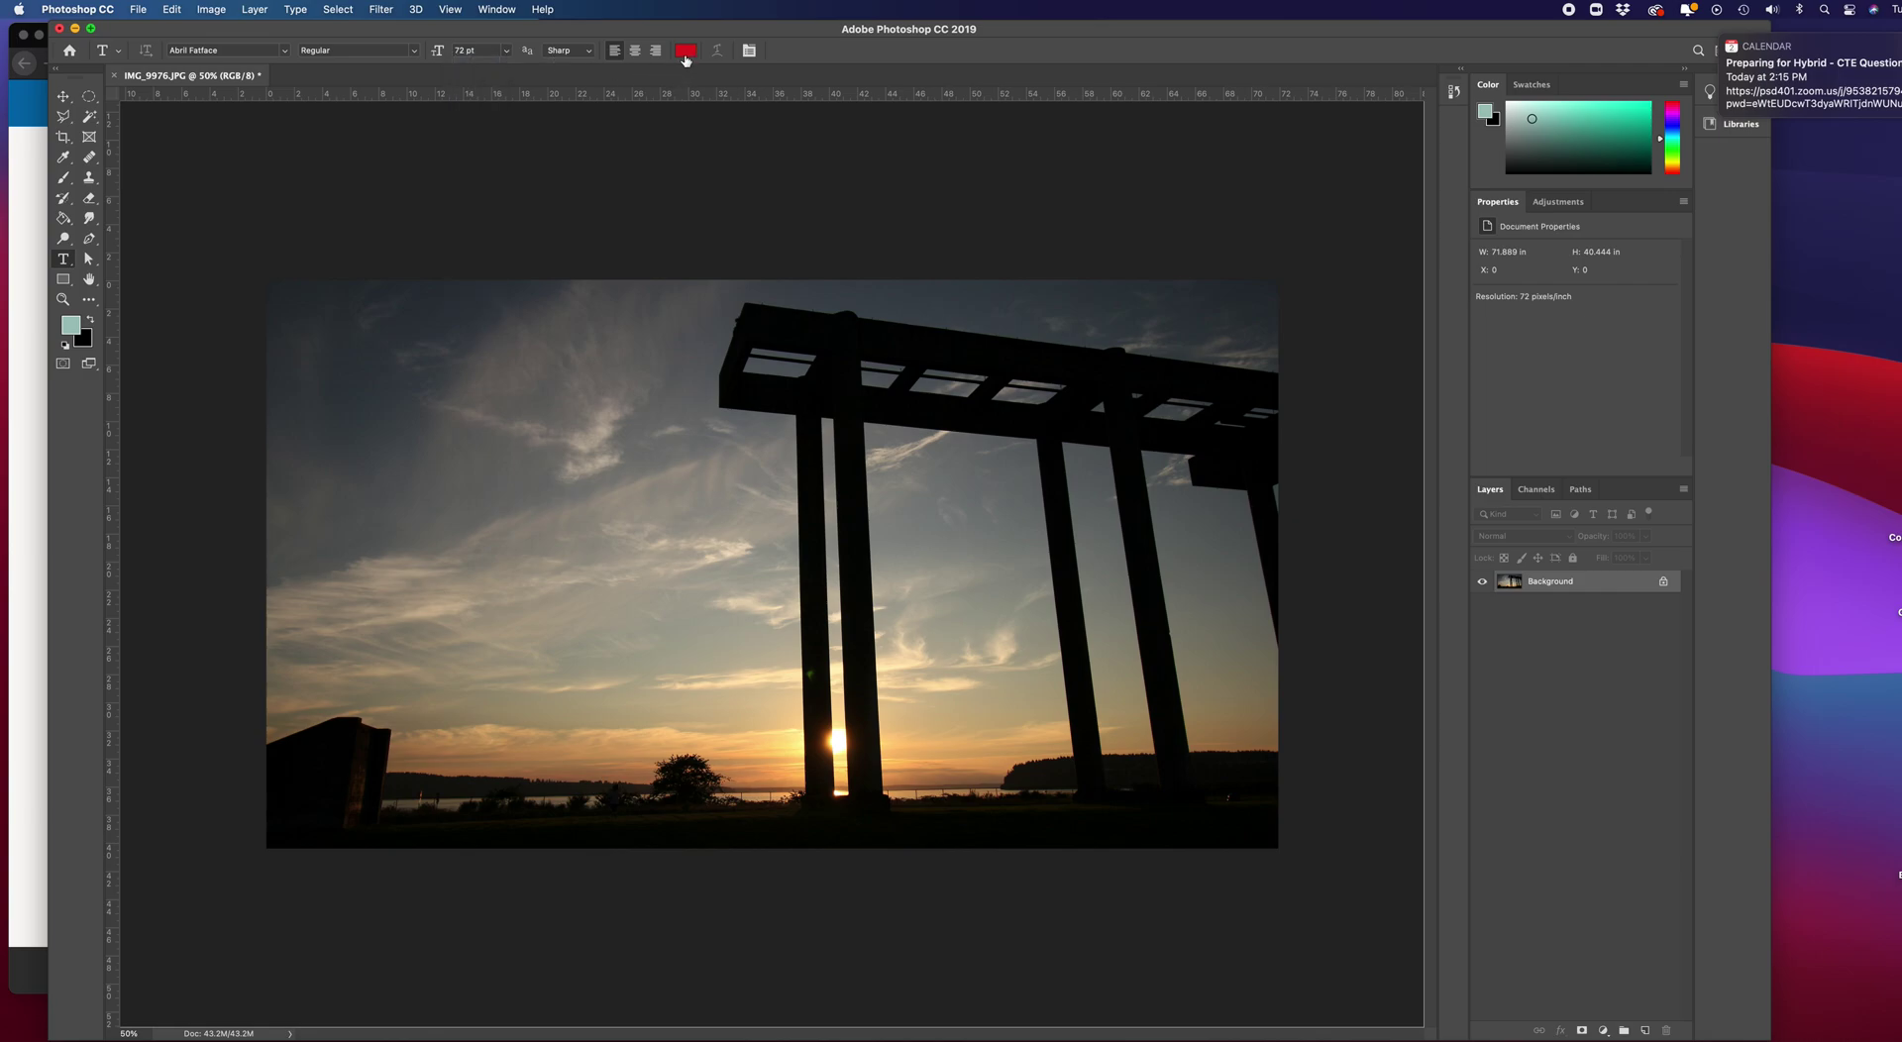
Try rotating and narrowing the crop frame around the sunset photo, and return the frame to Original Ratio
click(64, 139)
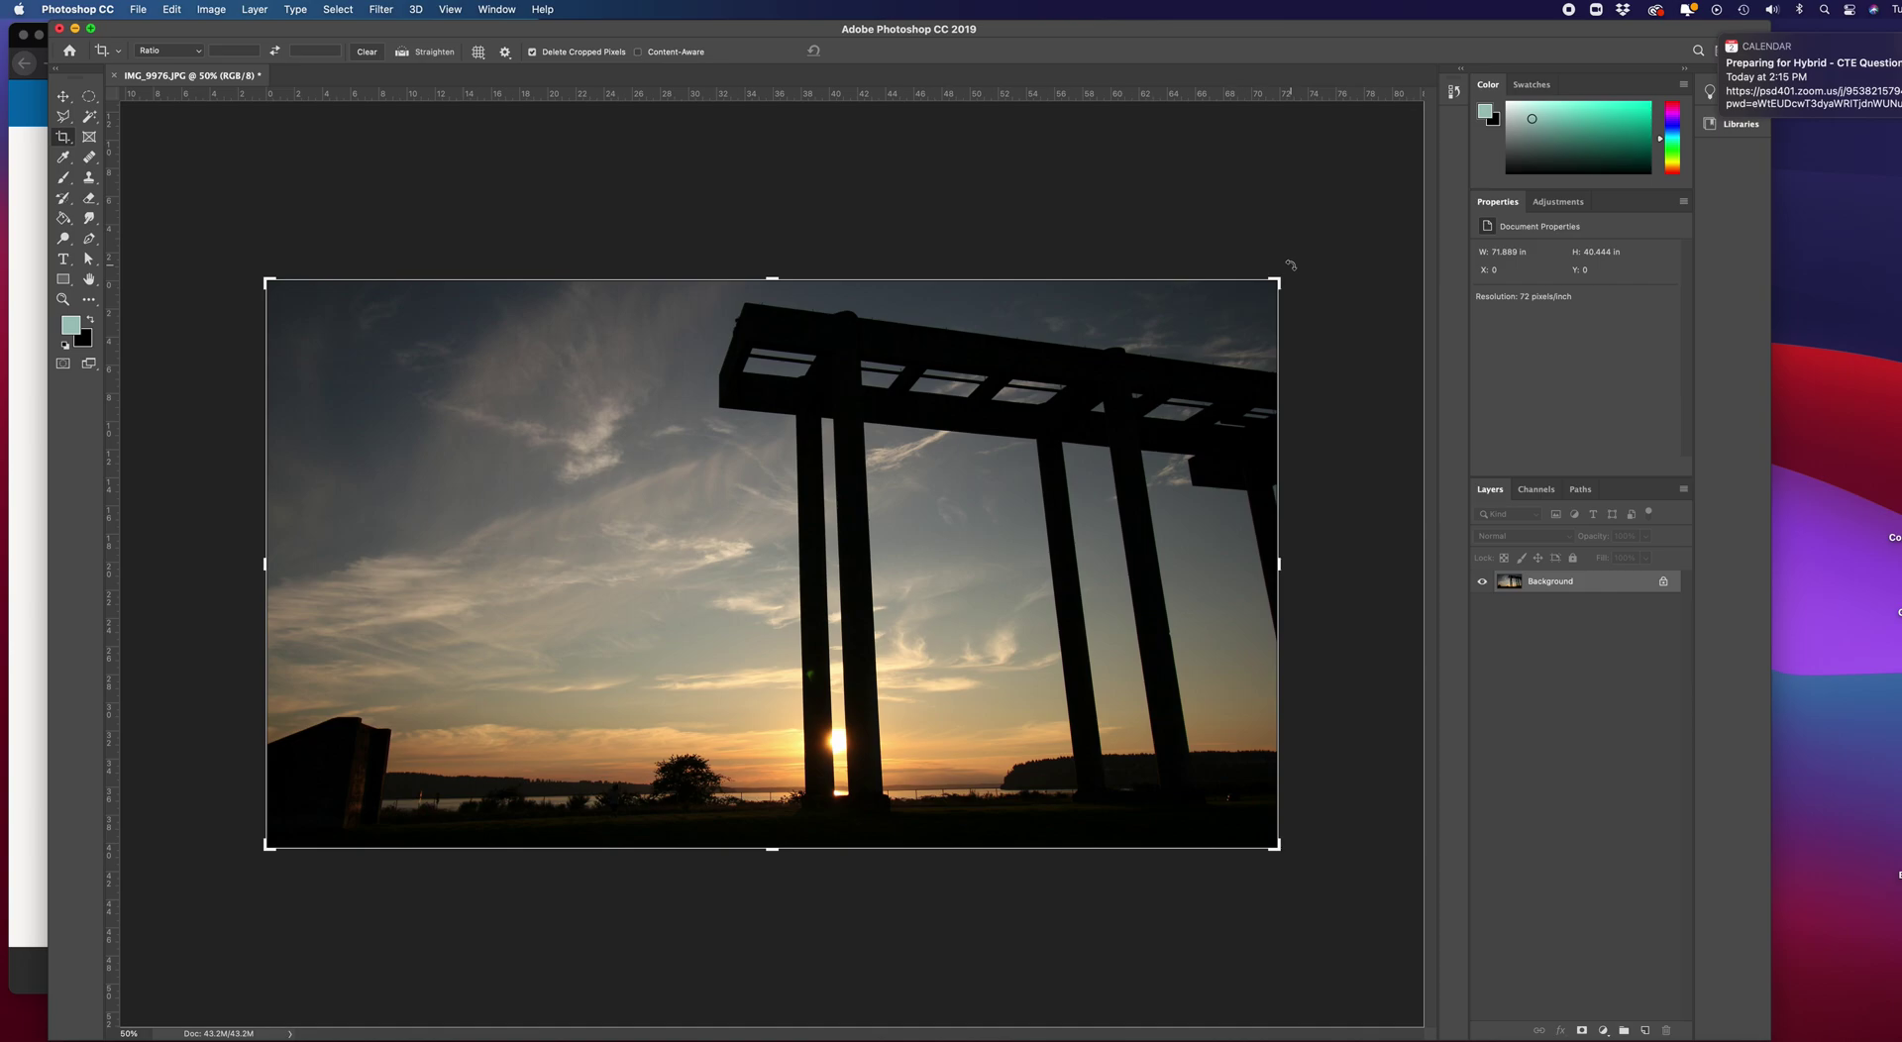
drag(1291, 265, 1252, 290)
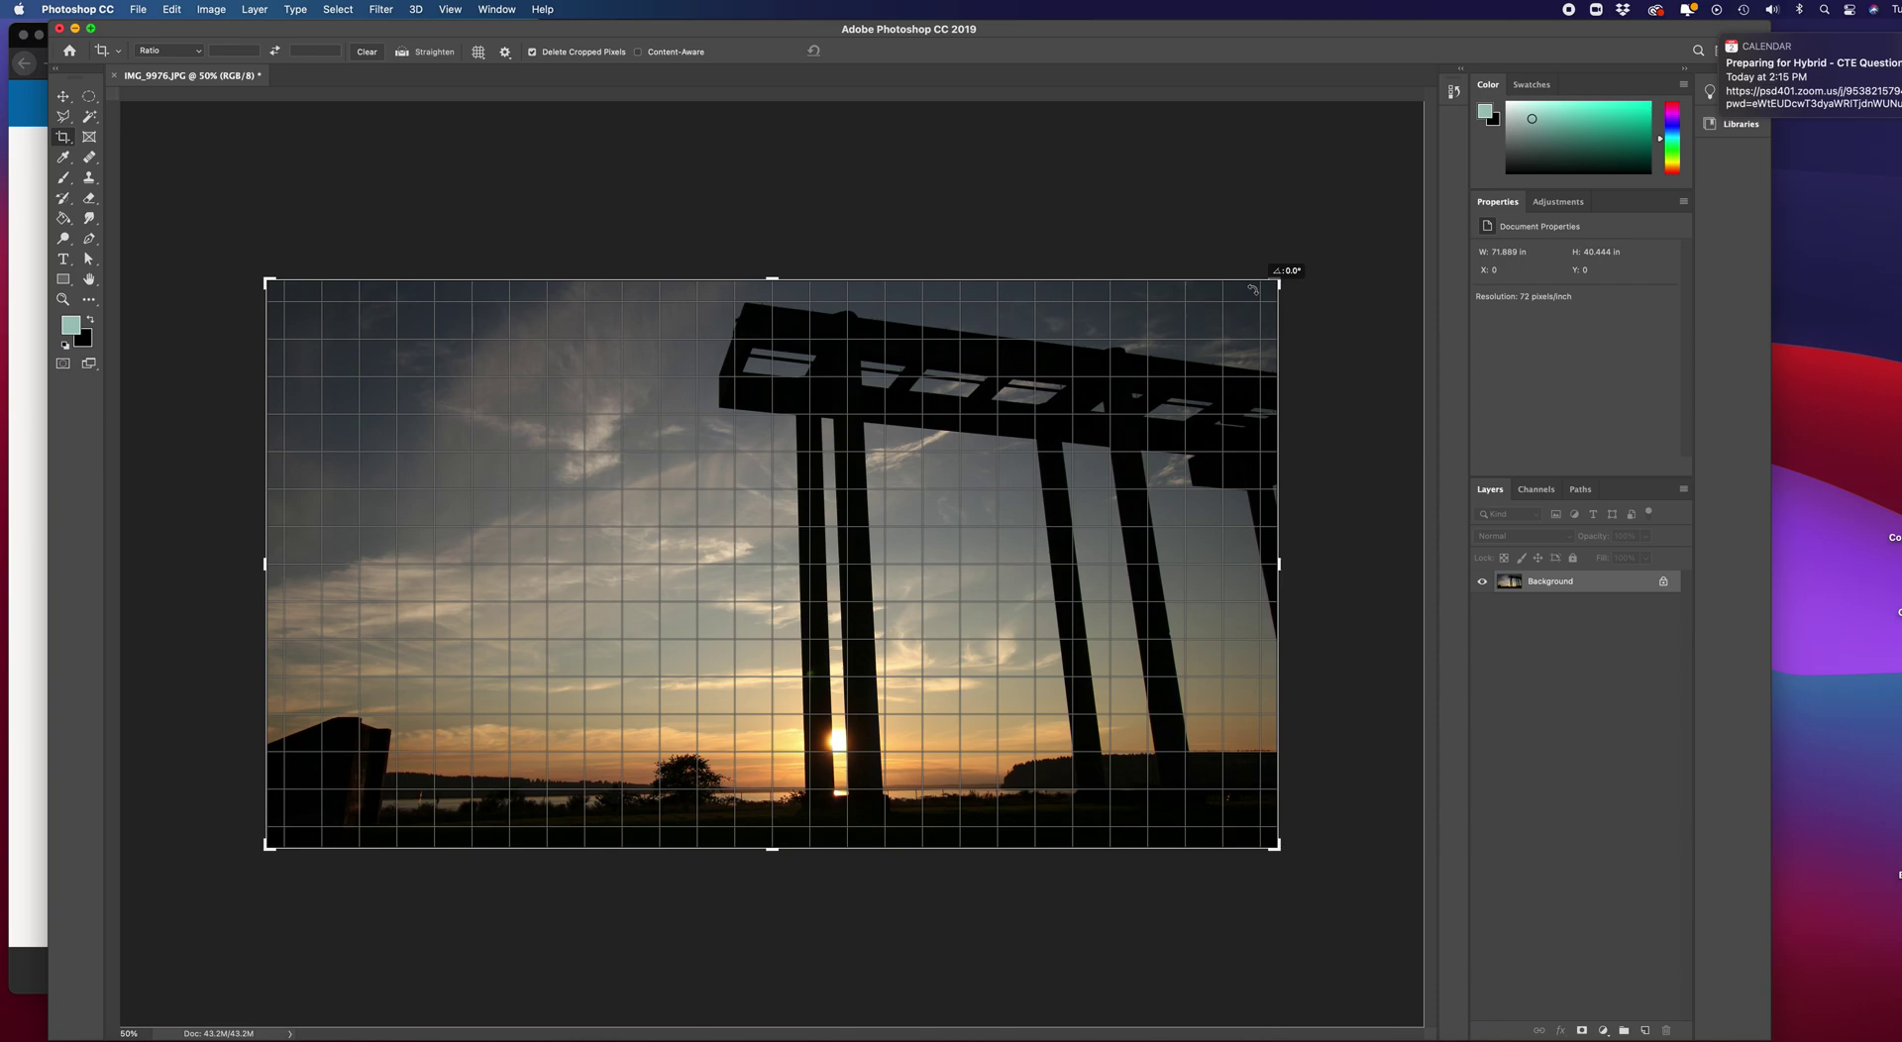
drag(1252, 289, 1253, 292)
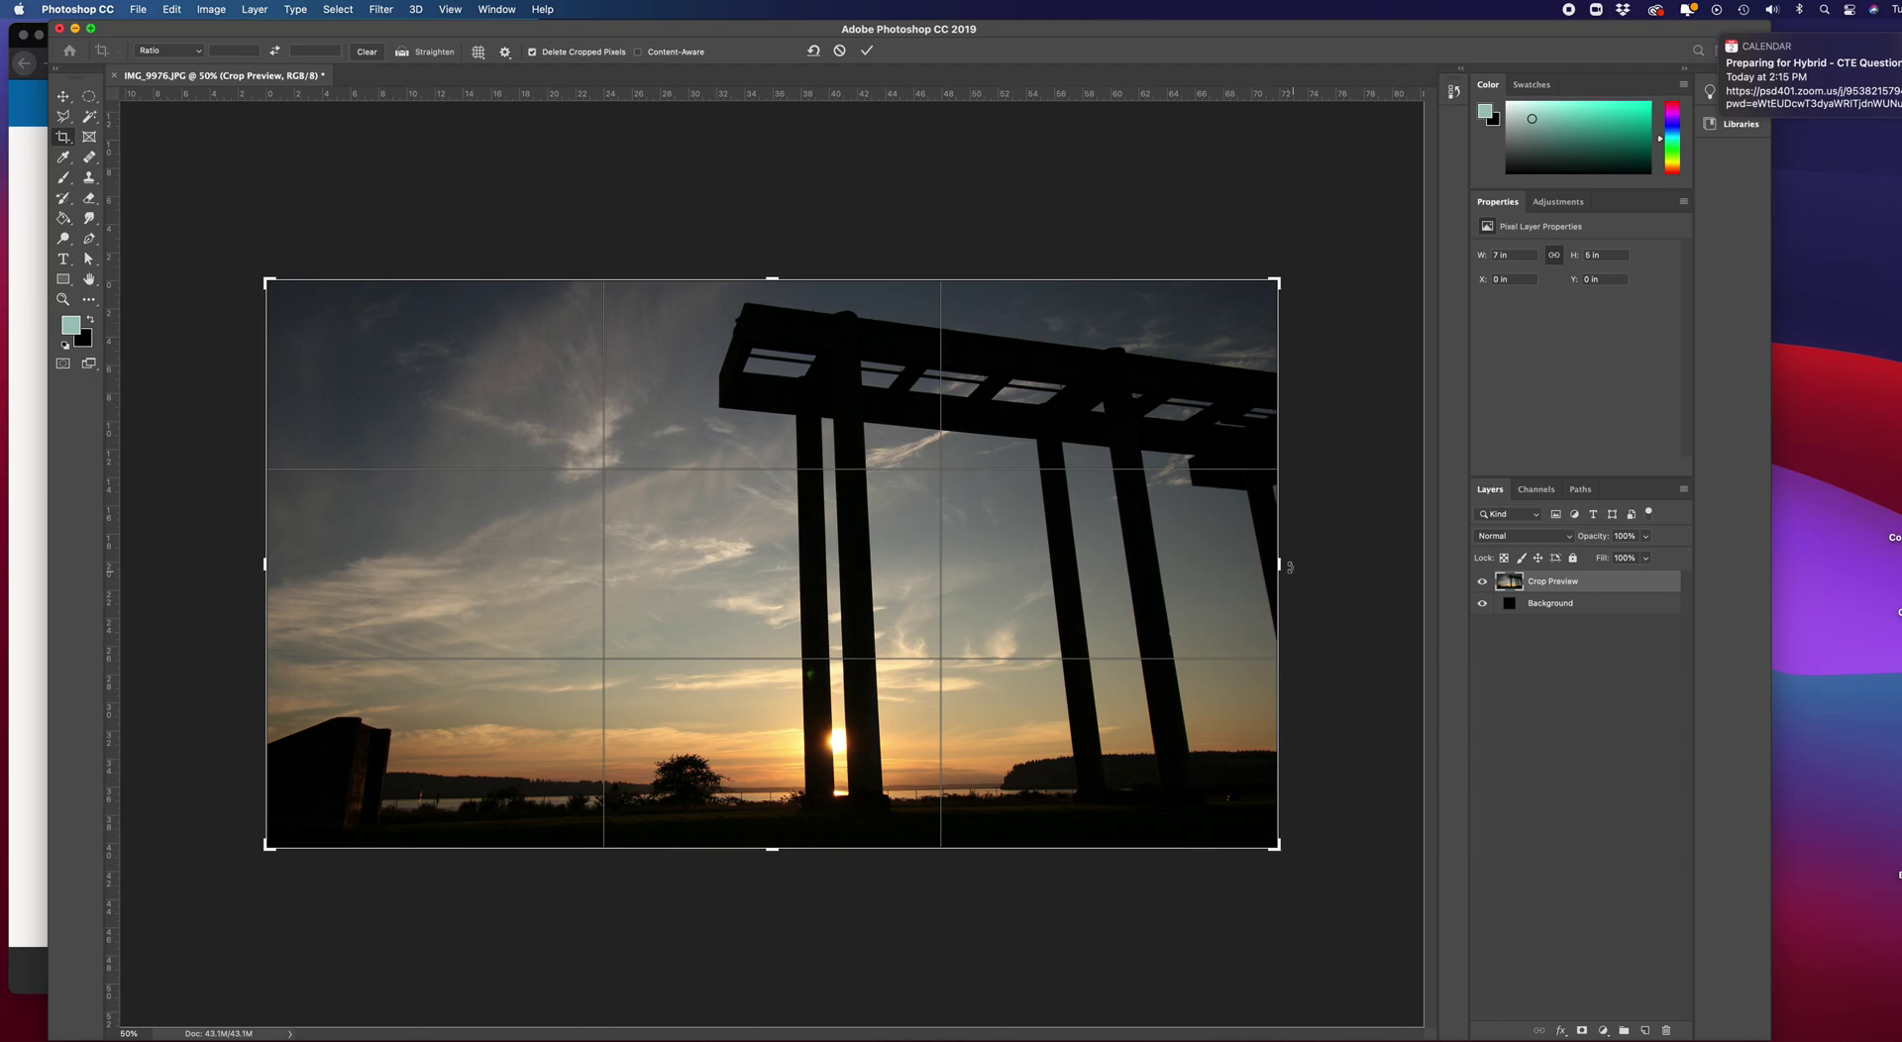
mouse_move(1278, 565)
mouse_down()
mouse_move(1191, 565)
mouse_move(1276, 568)
mouse_up()
key(super+r)
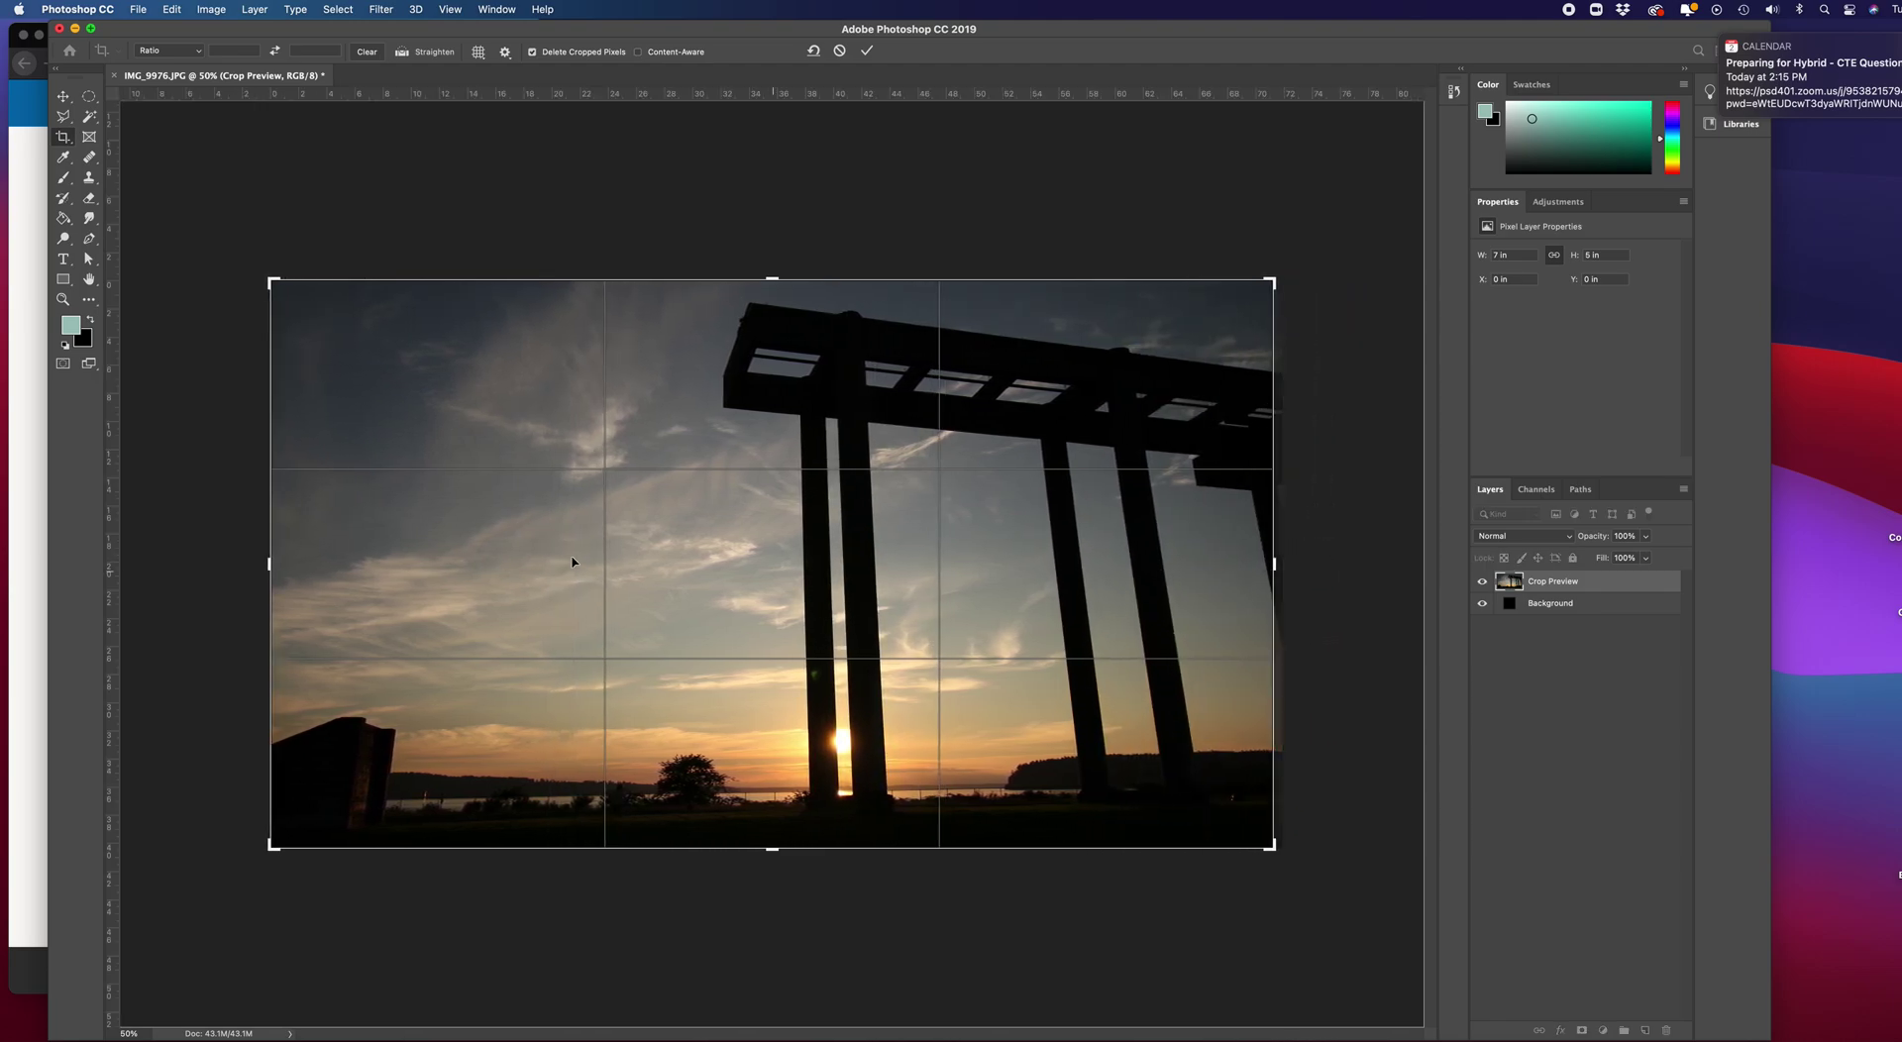
mouse_move(771, 846)
mouse_down()
mouse_move(770, 798)
mouse_move(770, 848)
mouse_up()
mouse_move(267, 568)
mouse_down()
mouse_move(405, 577)
mouse_move(268, 578)
mouse_up()
key(super+r)
mouse_move(268, 560)
mouse_down()
mouse_move(306, 561)
mouse_move(269, 561)
mouse_up()
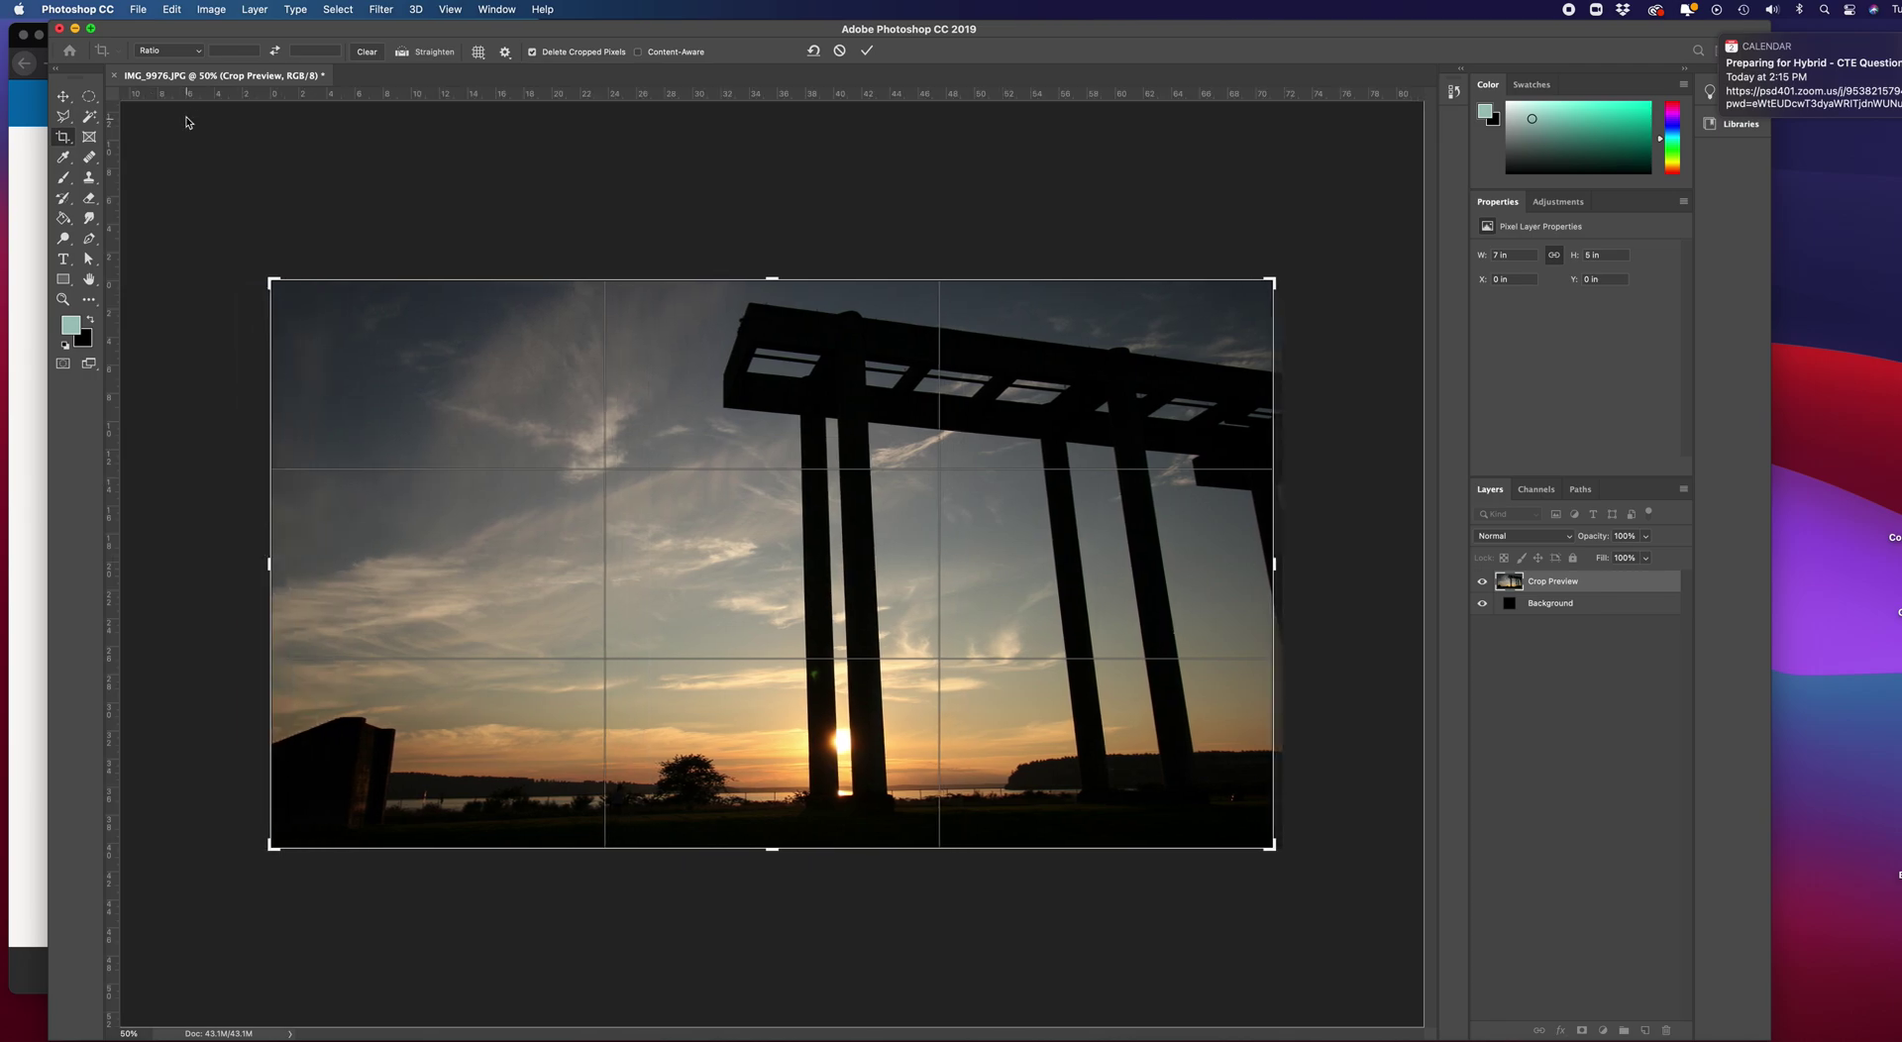
click(197, 51)
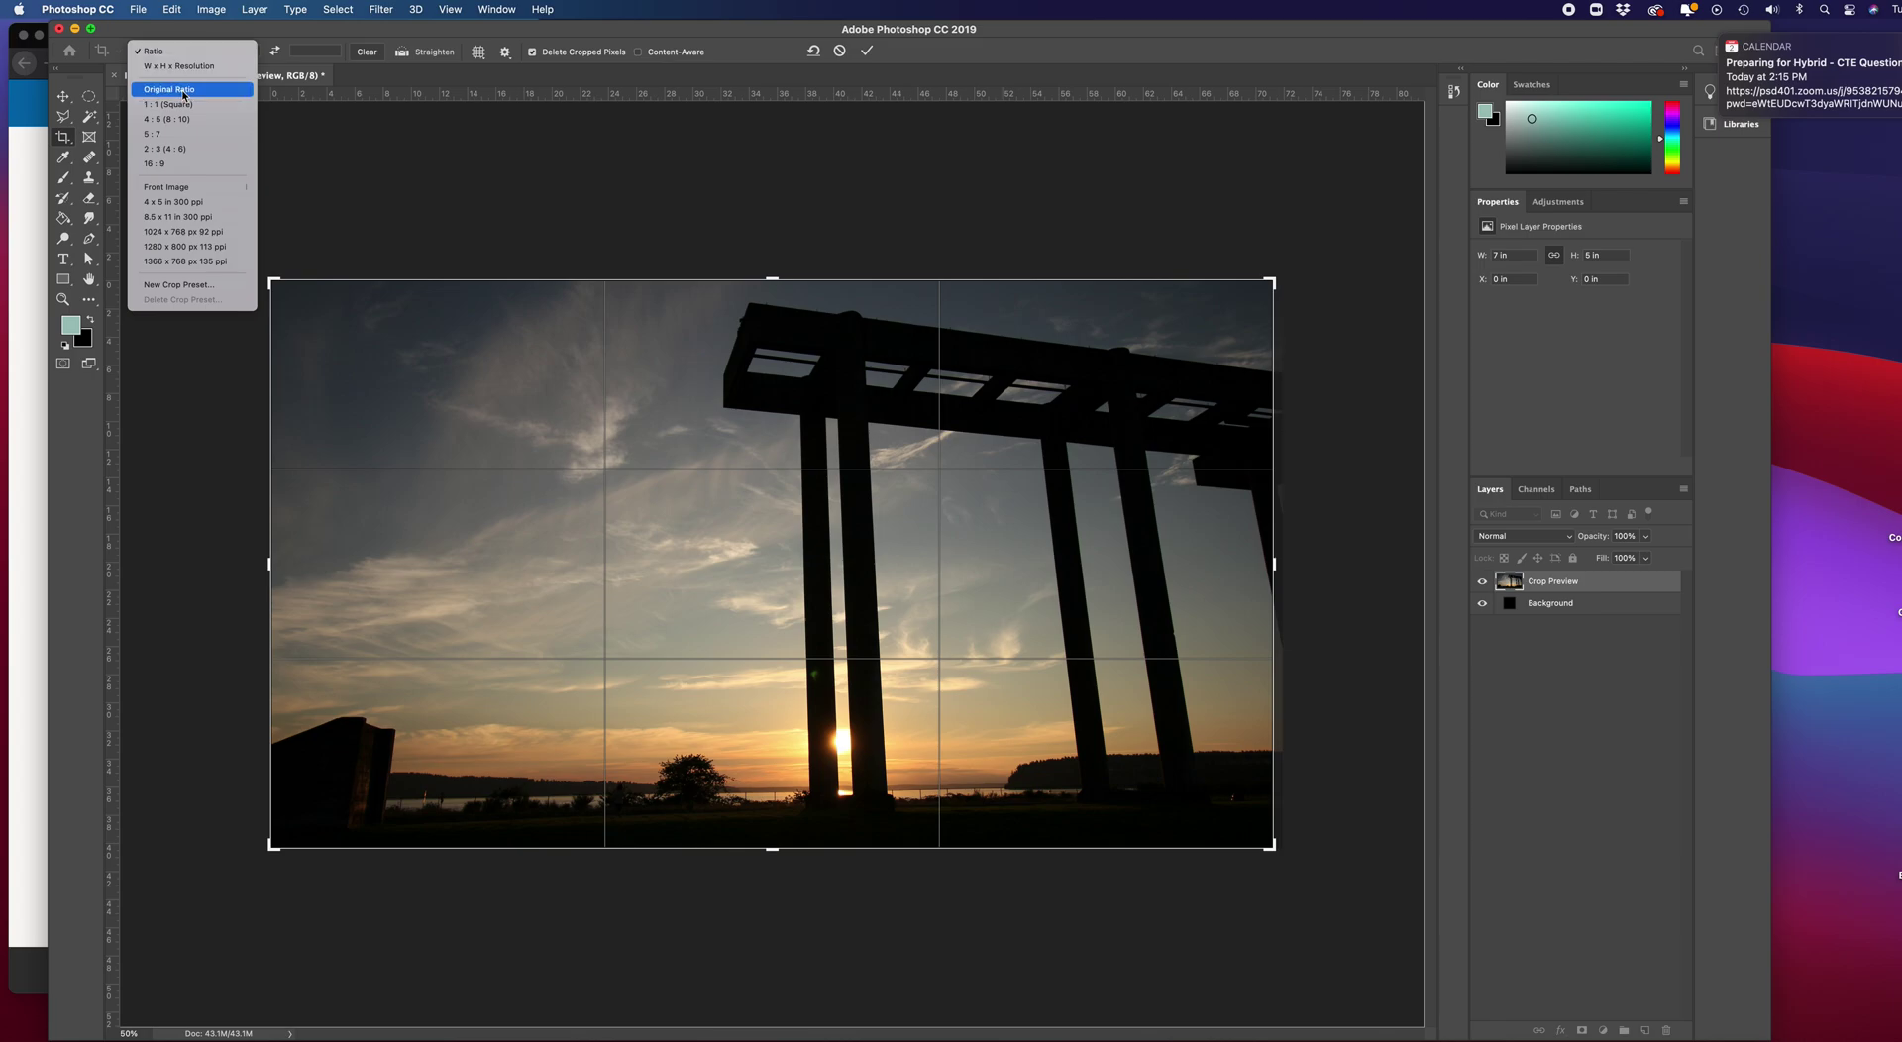
click(182, 90)
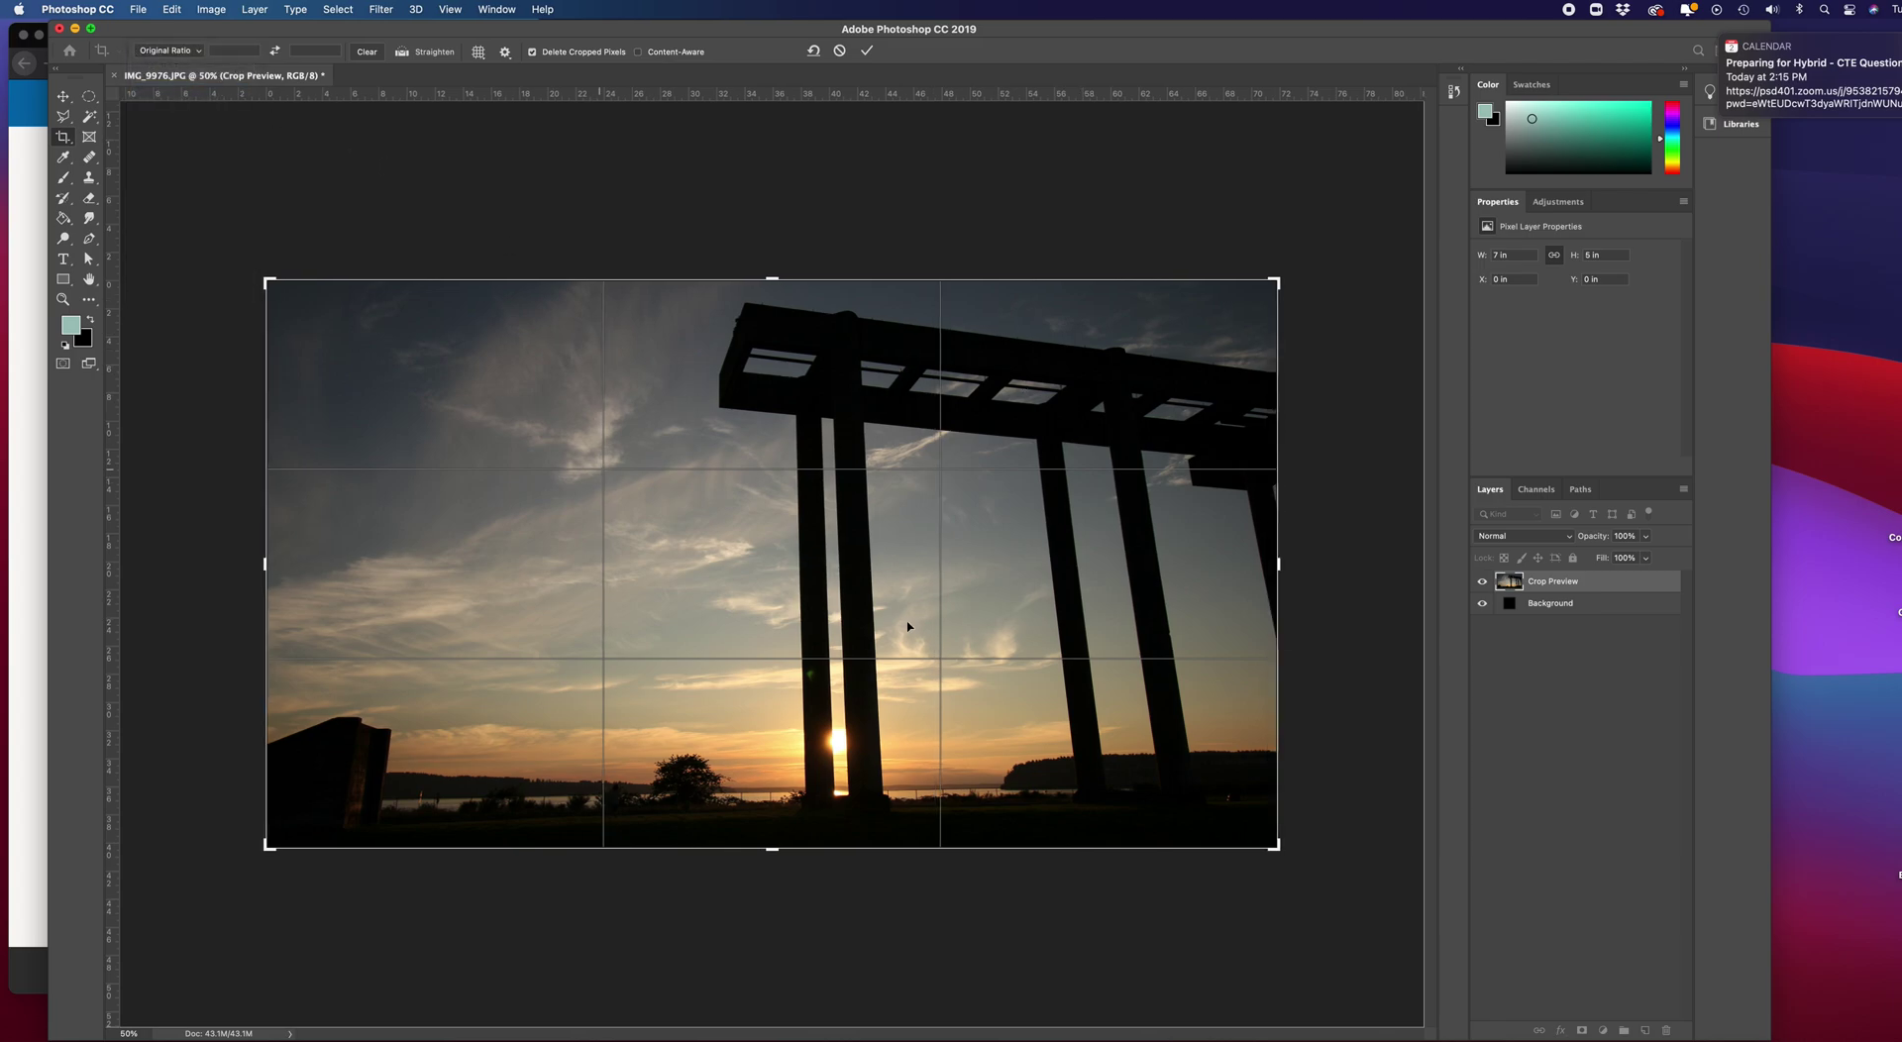
Crop the photo by W x H x Resolution to 7 in wide, 5 in high and 300 px/in
click(200, 53)
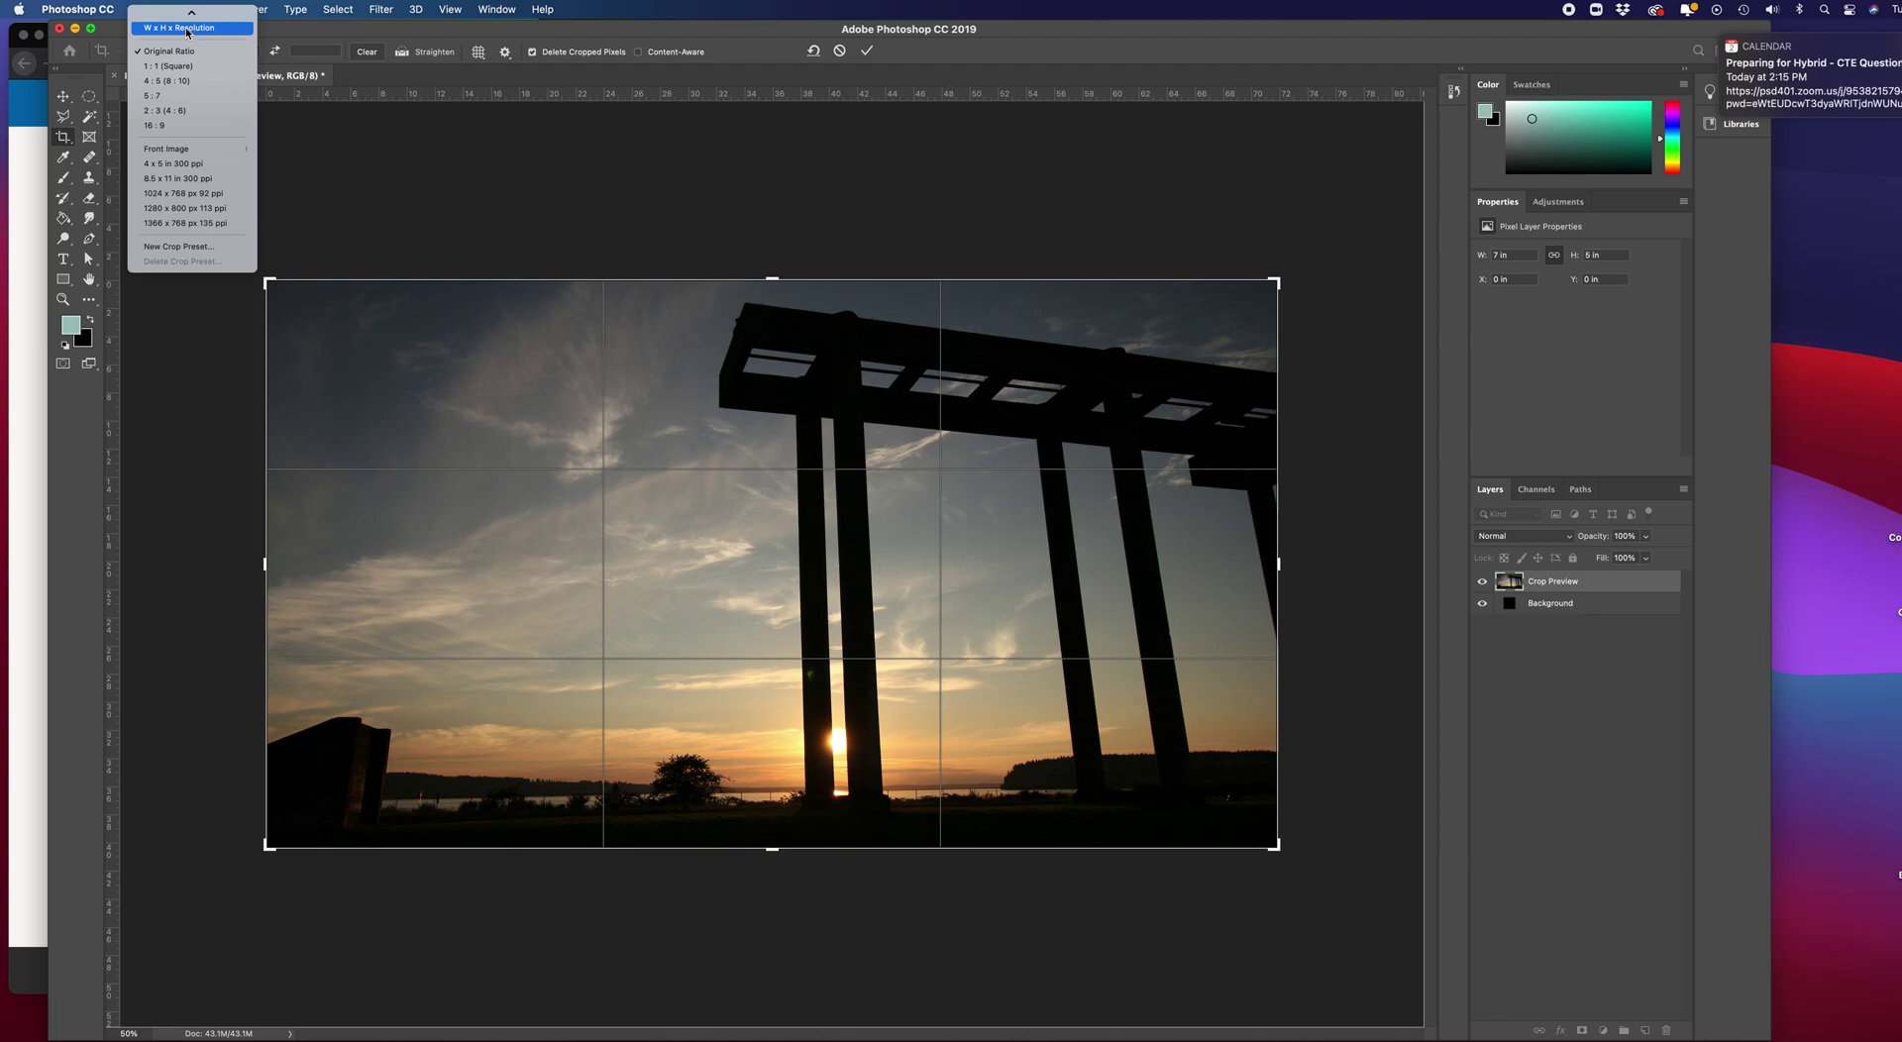
click(187, 28)
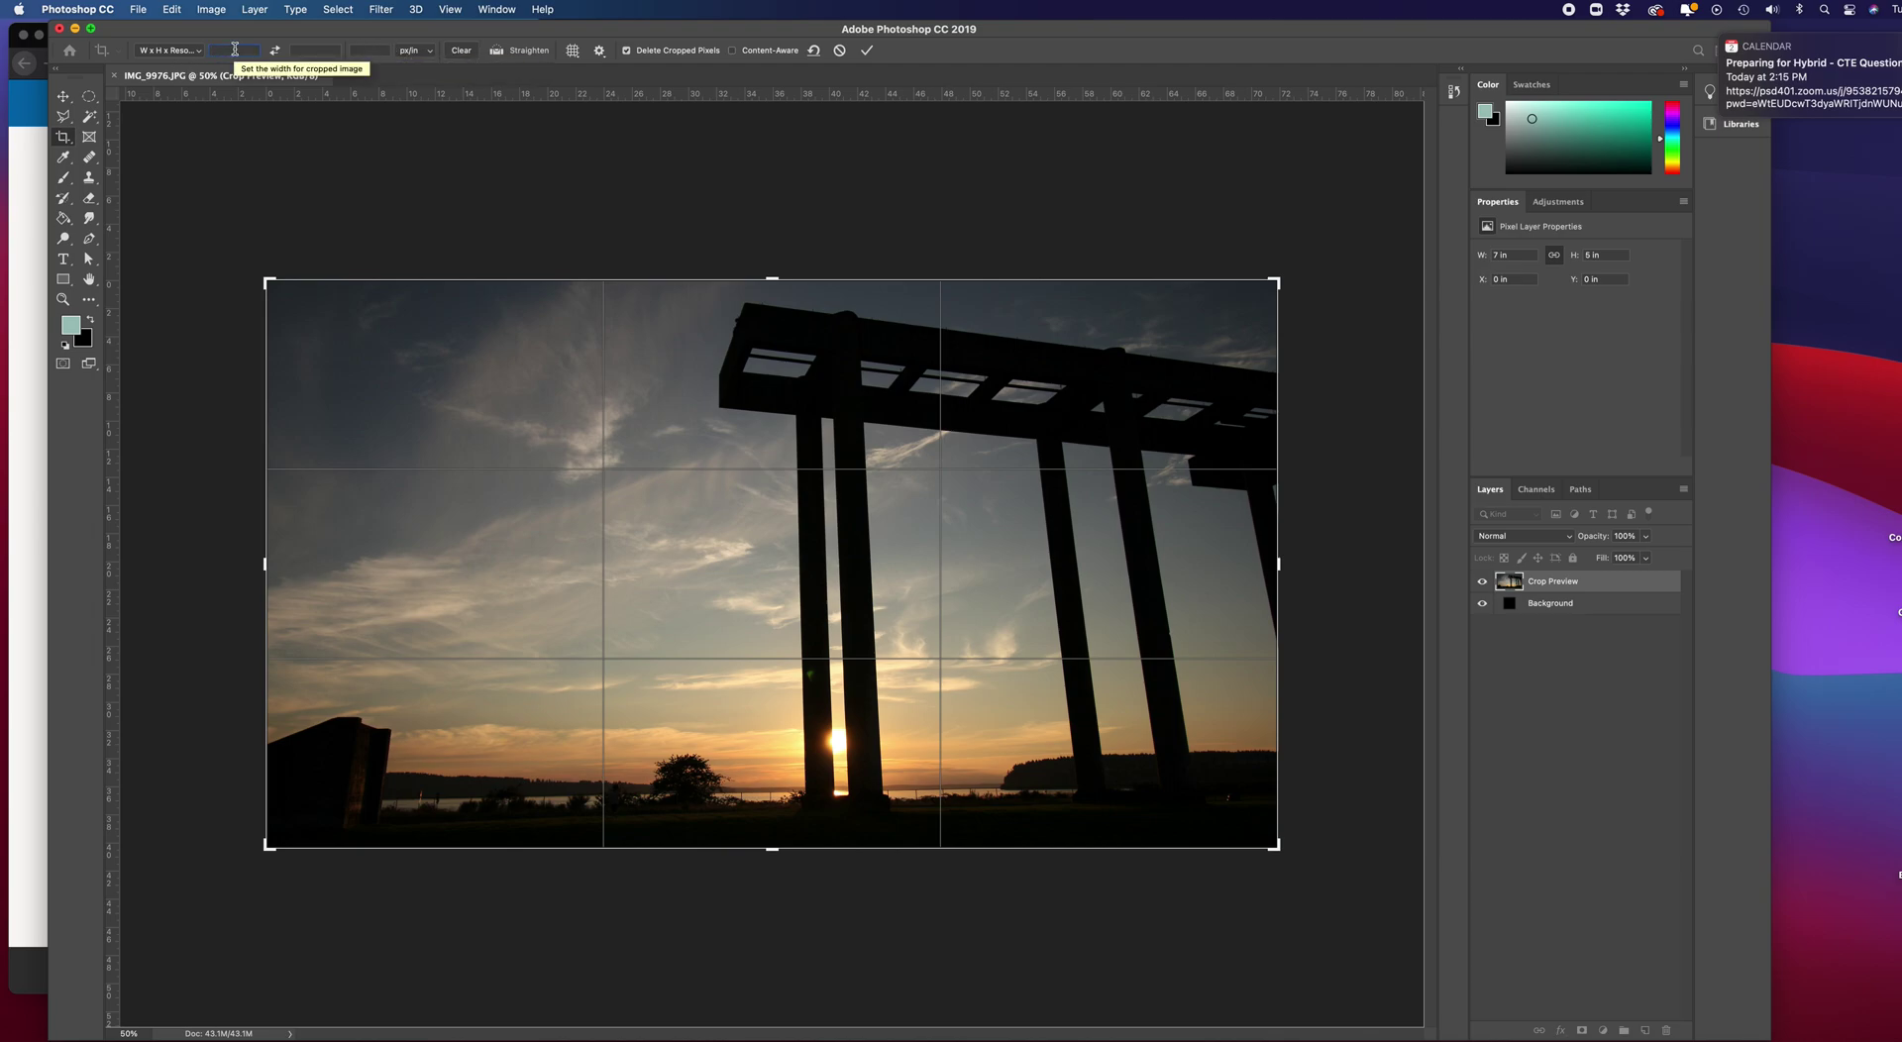
text(7)
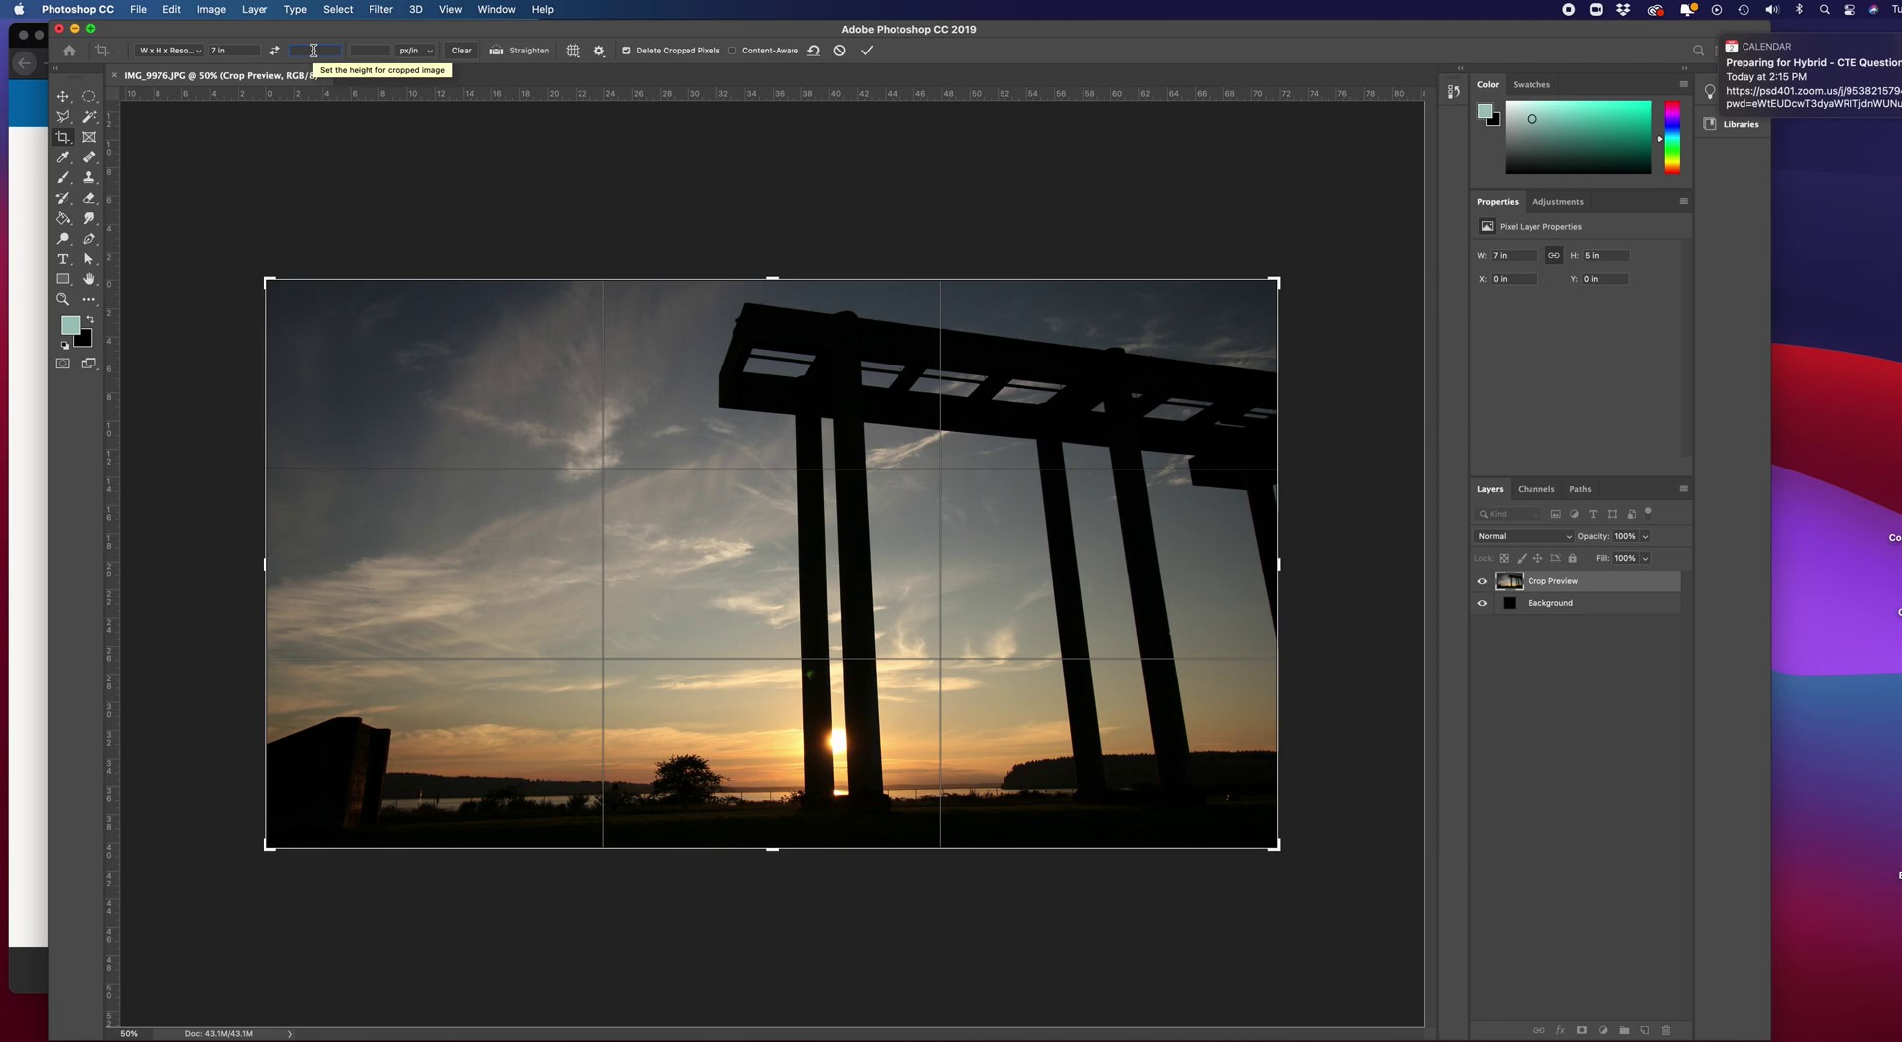
text(5)
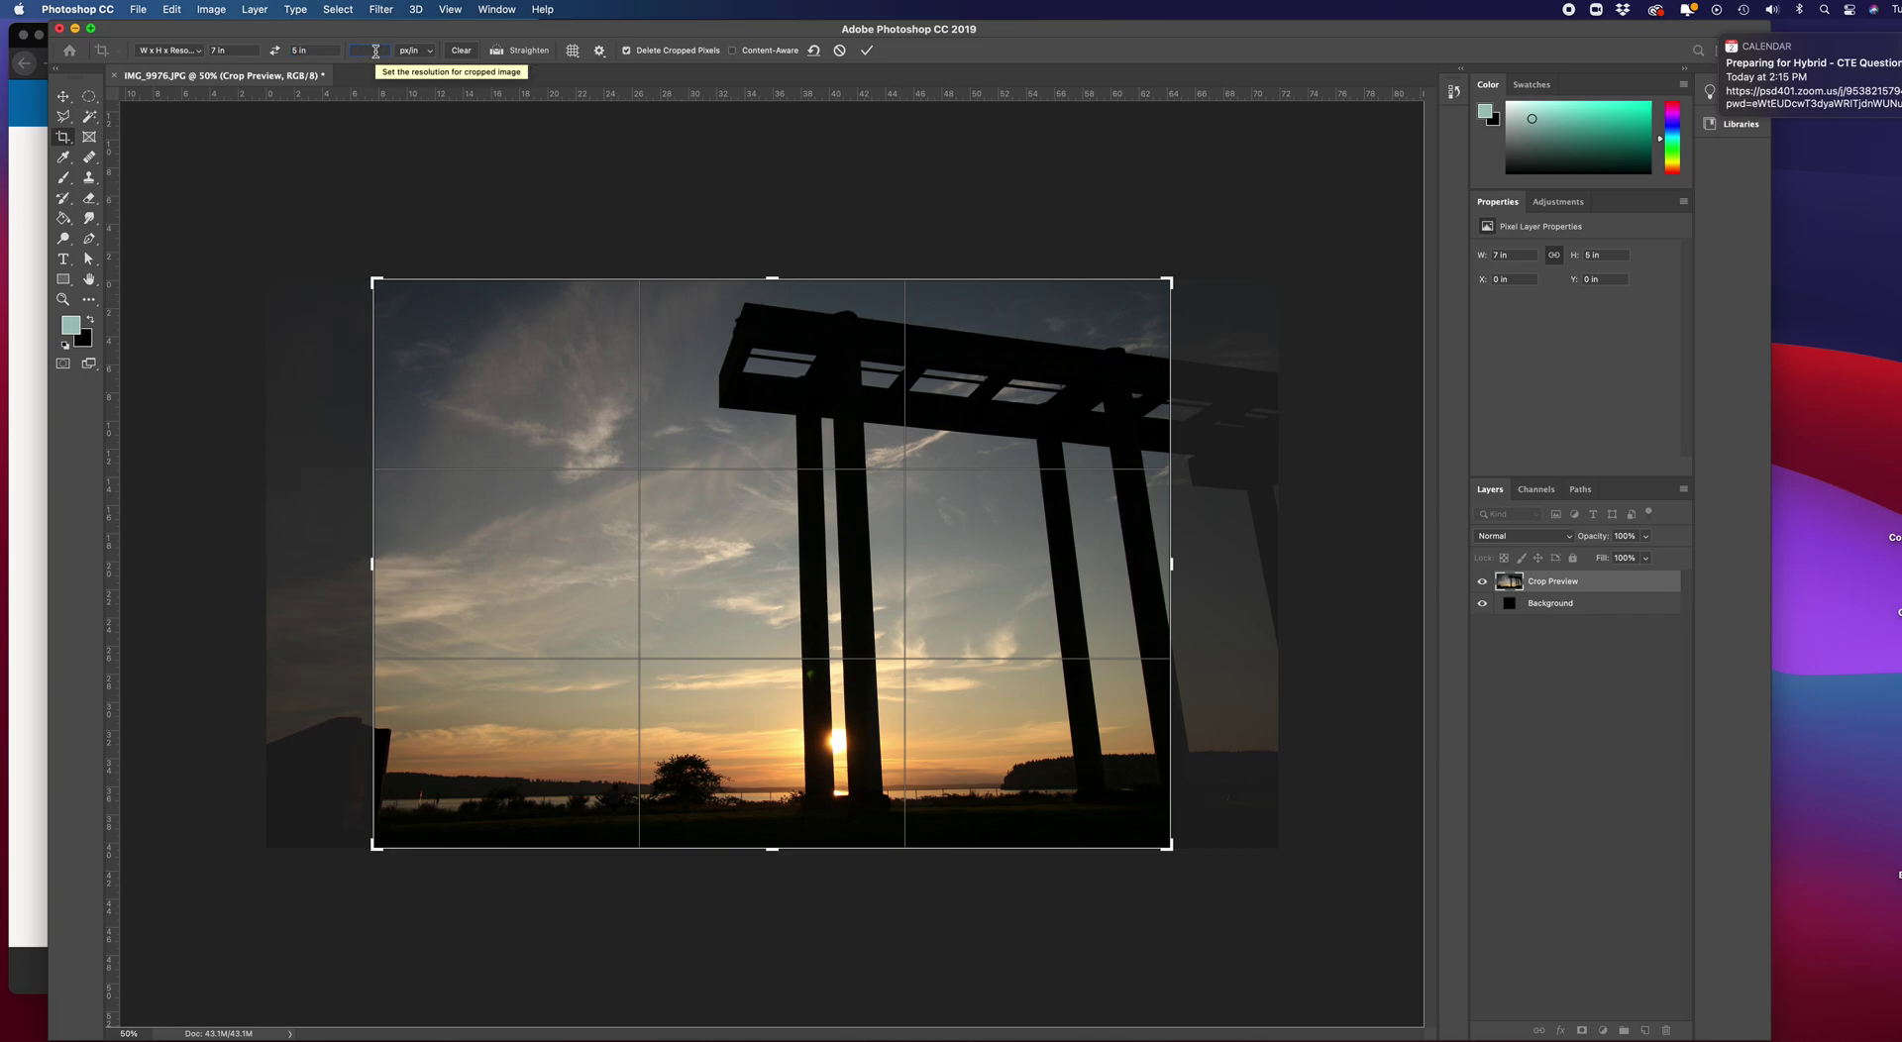
text(300)
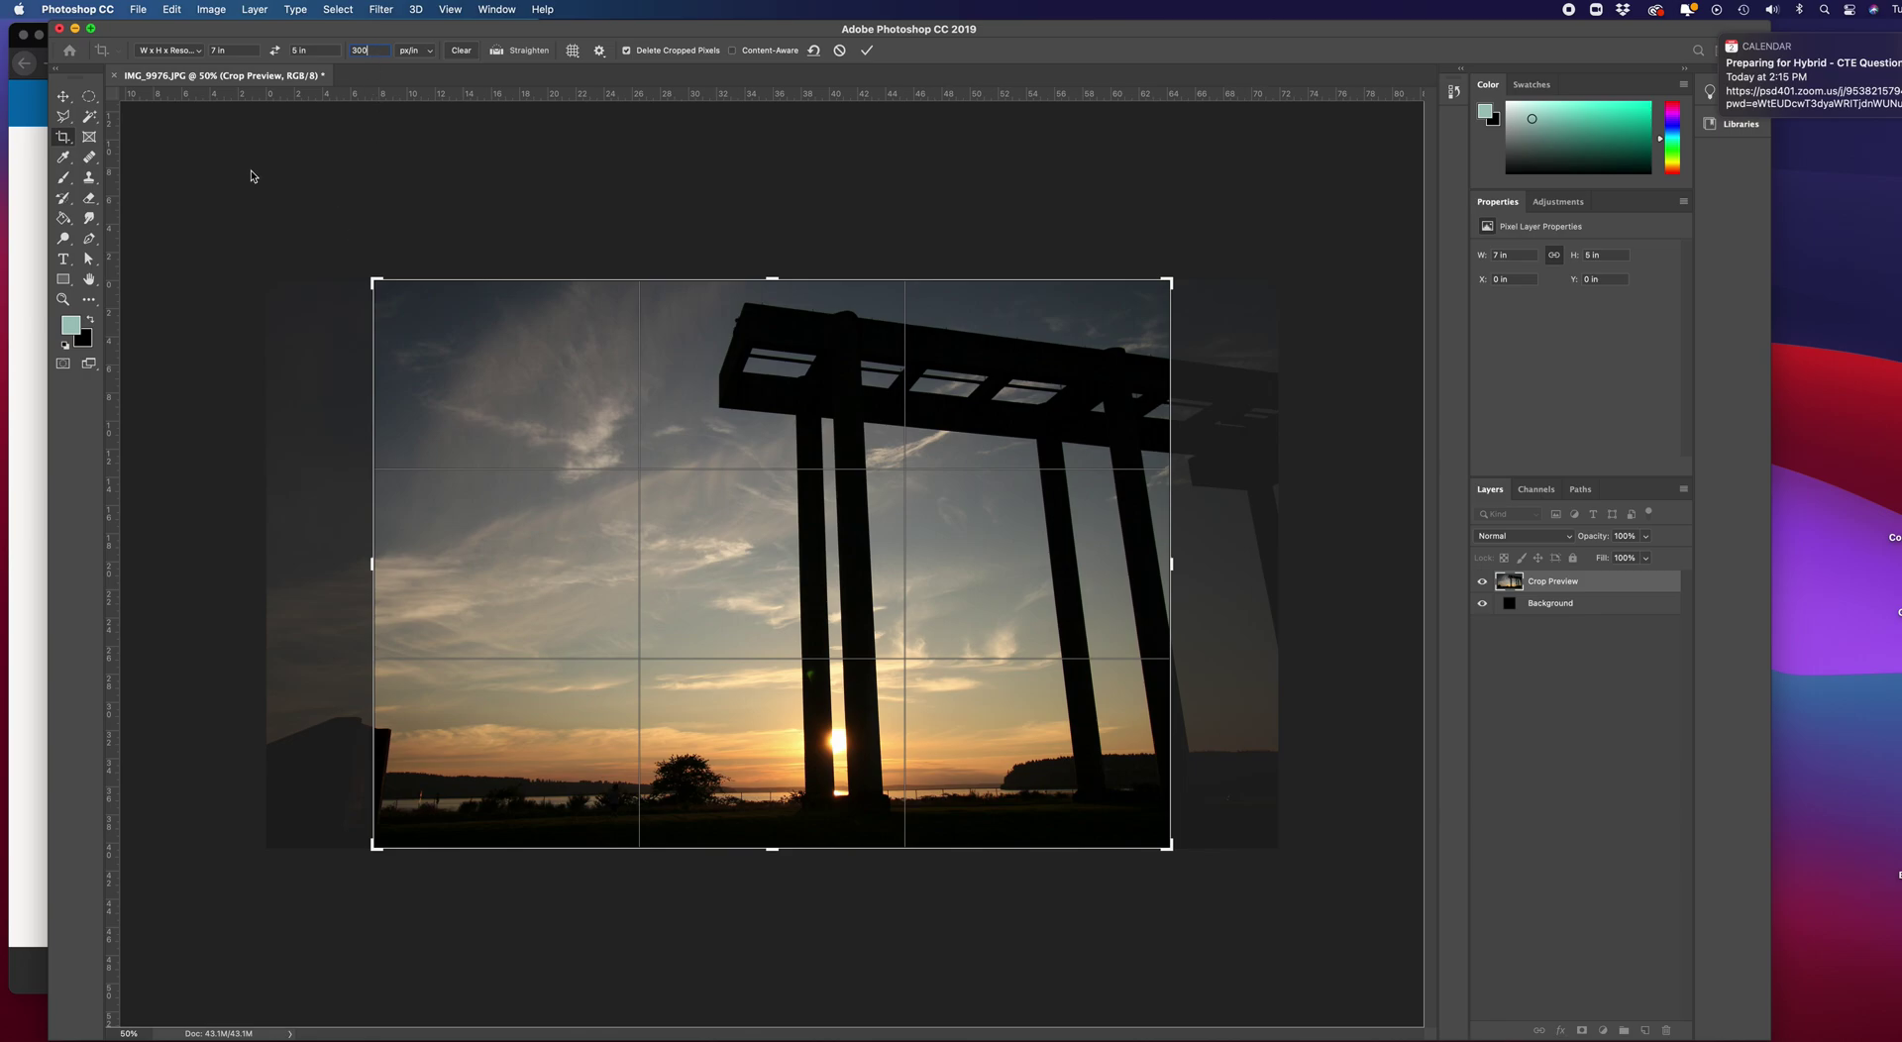
key(Return)
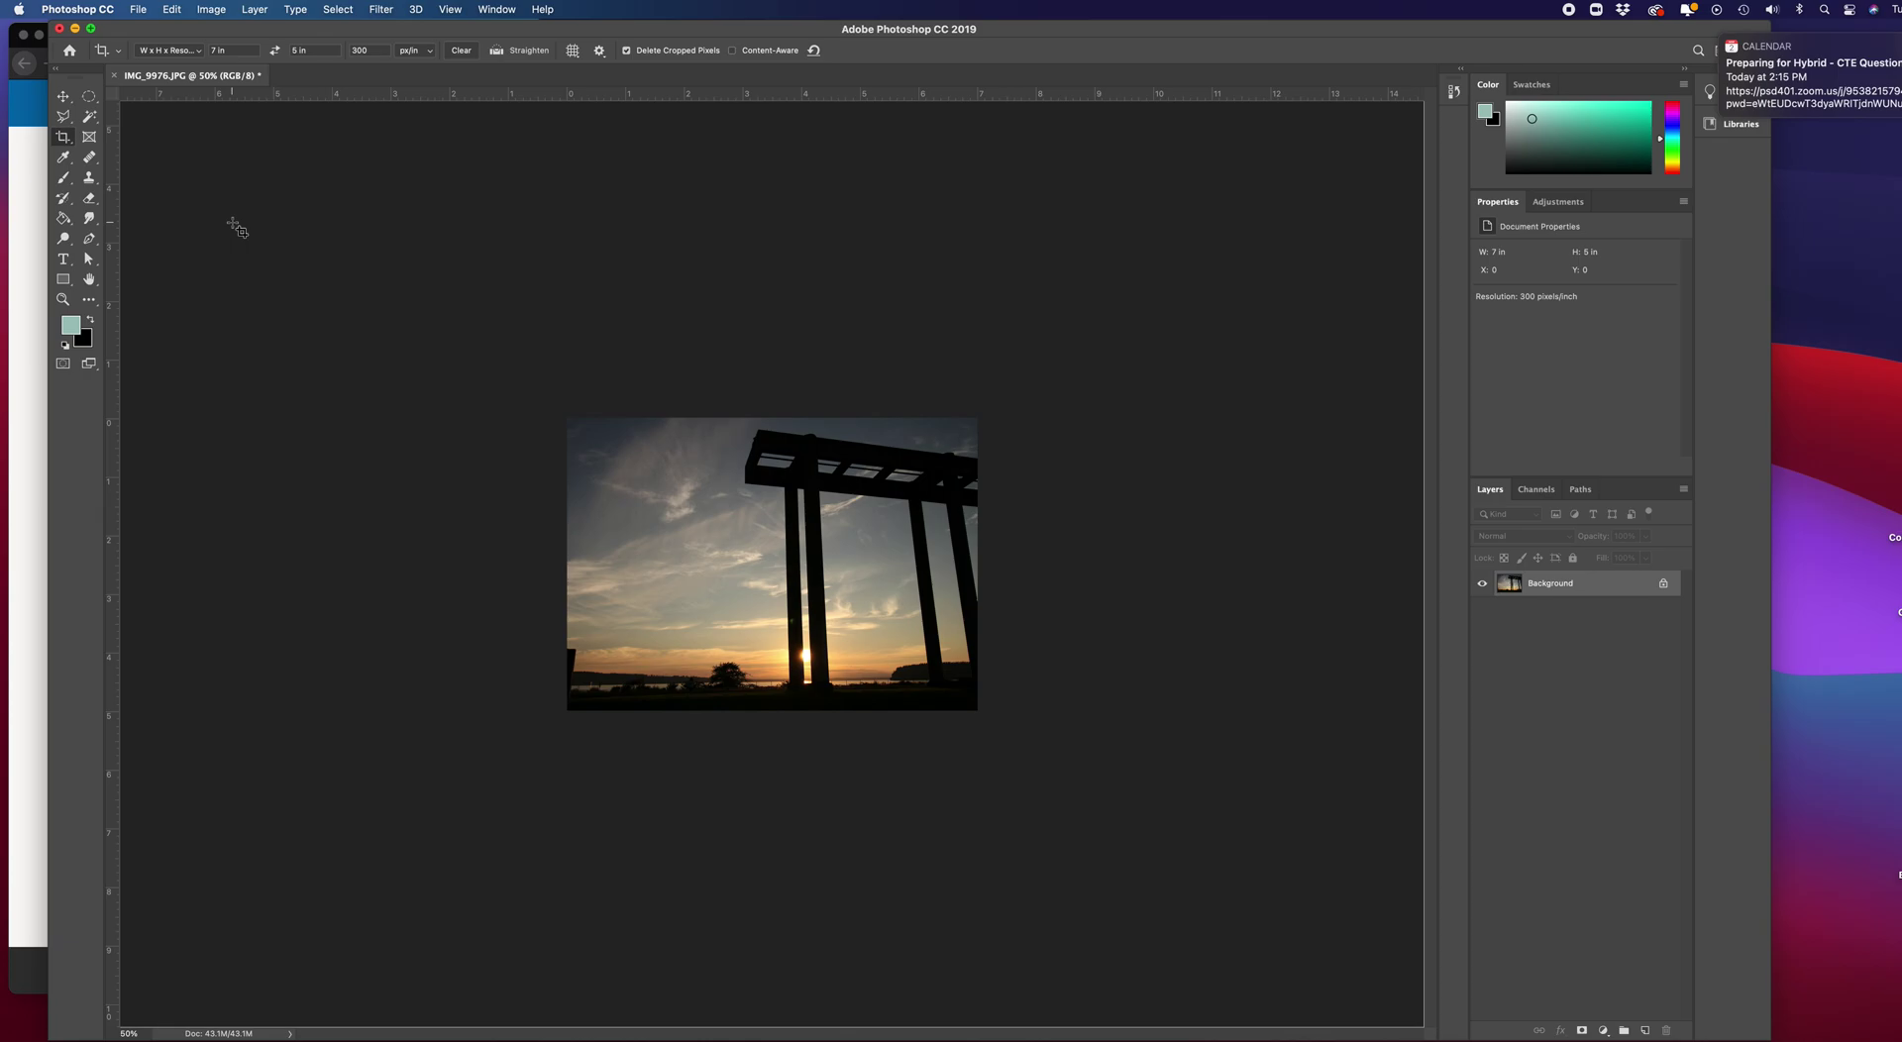
Undo the crop, preview the crop frame on the full photo and return to the Move tool
key(super+z)
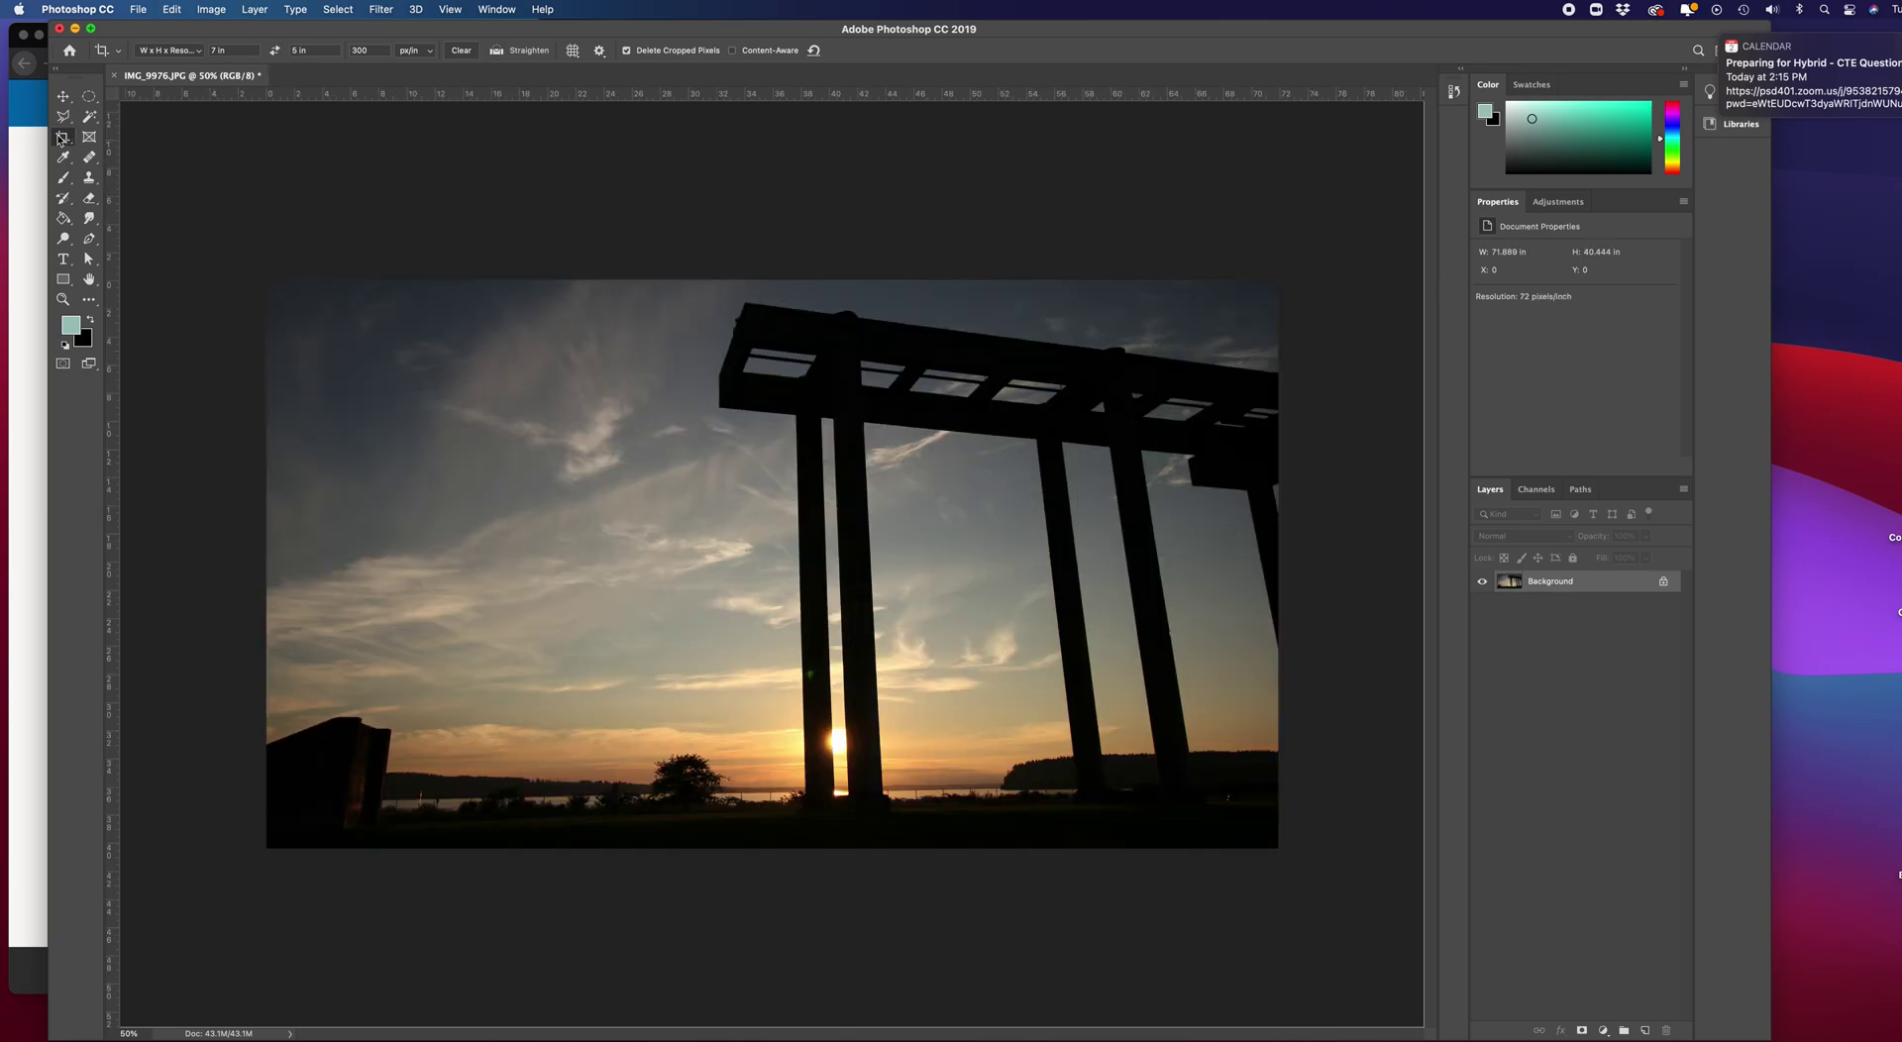
click(61, 138)
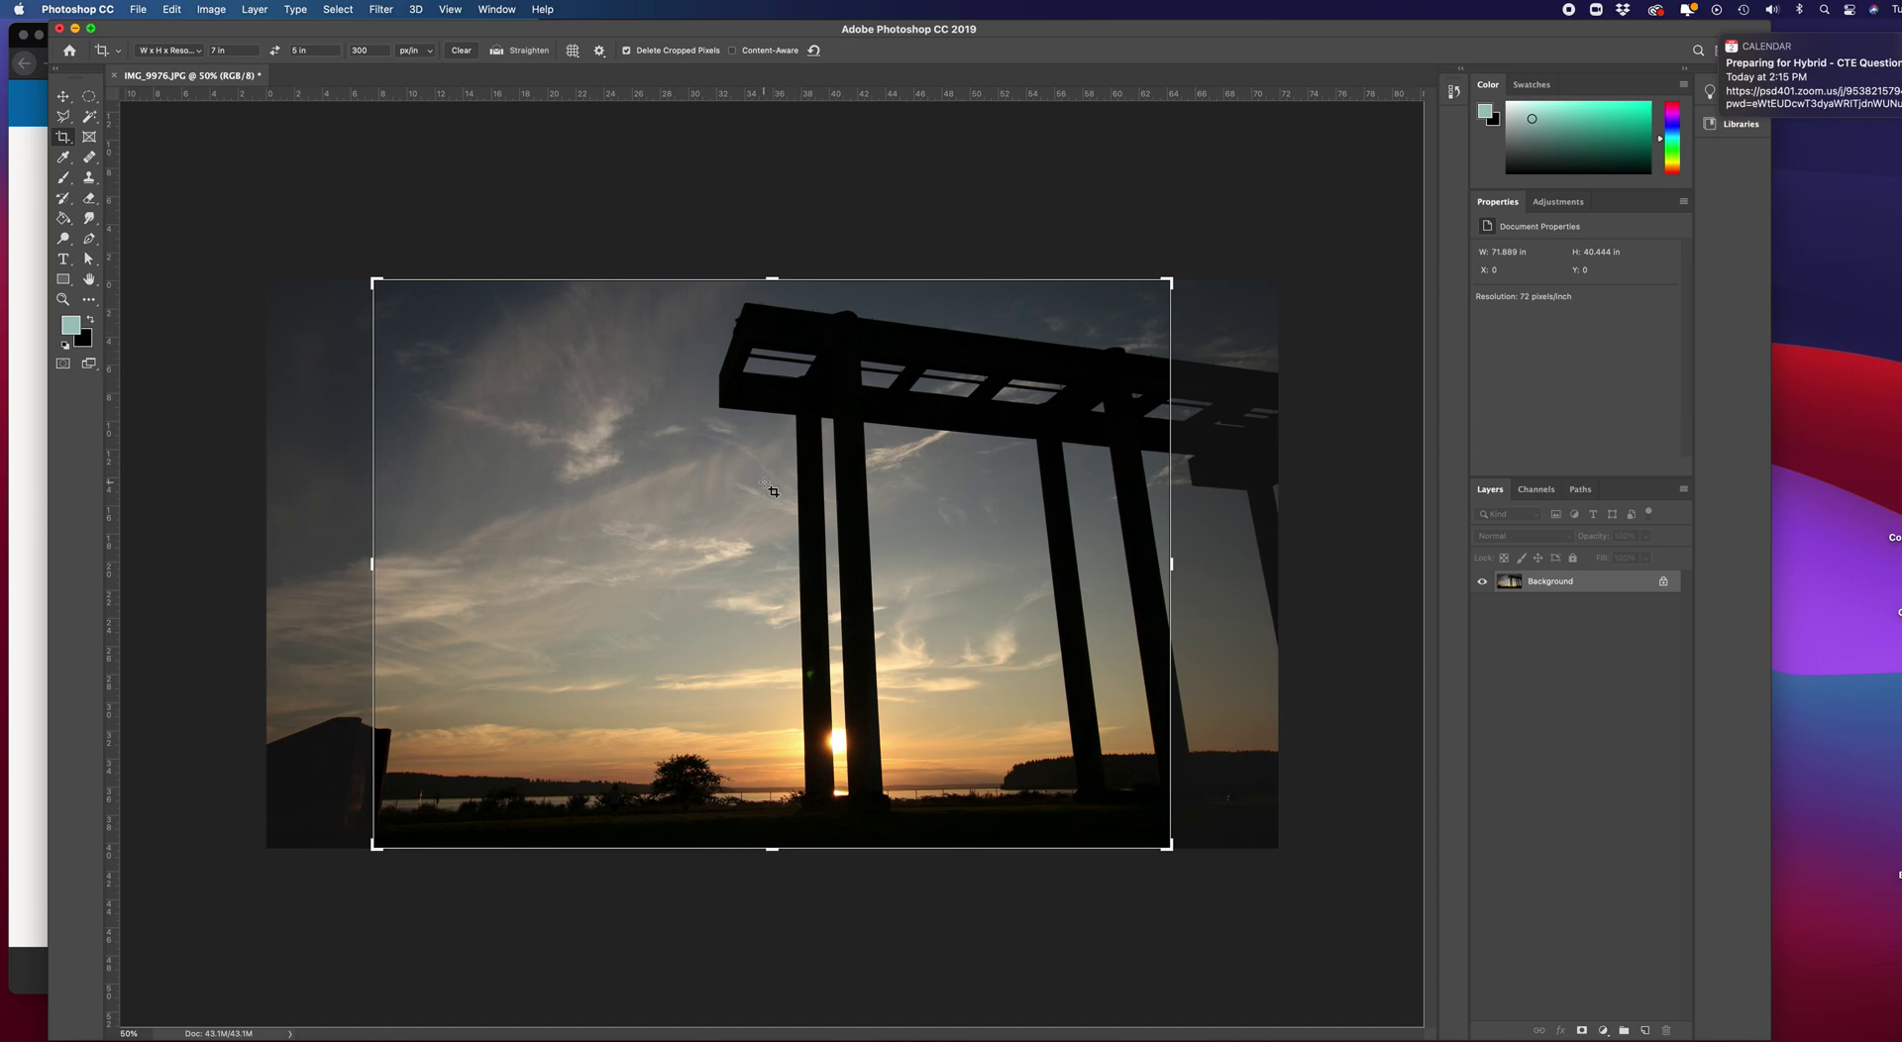
click(62, 96)
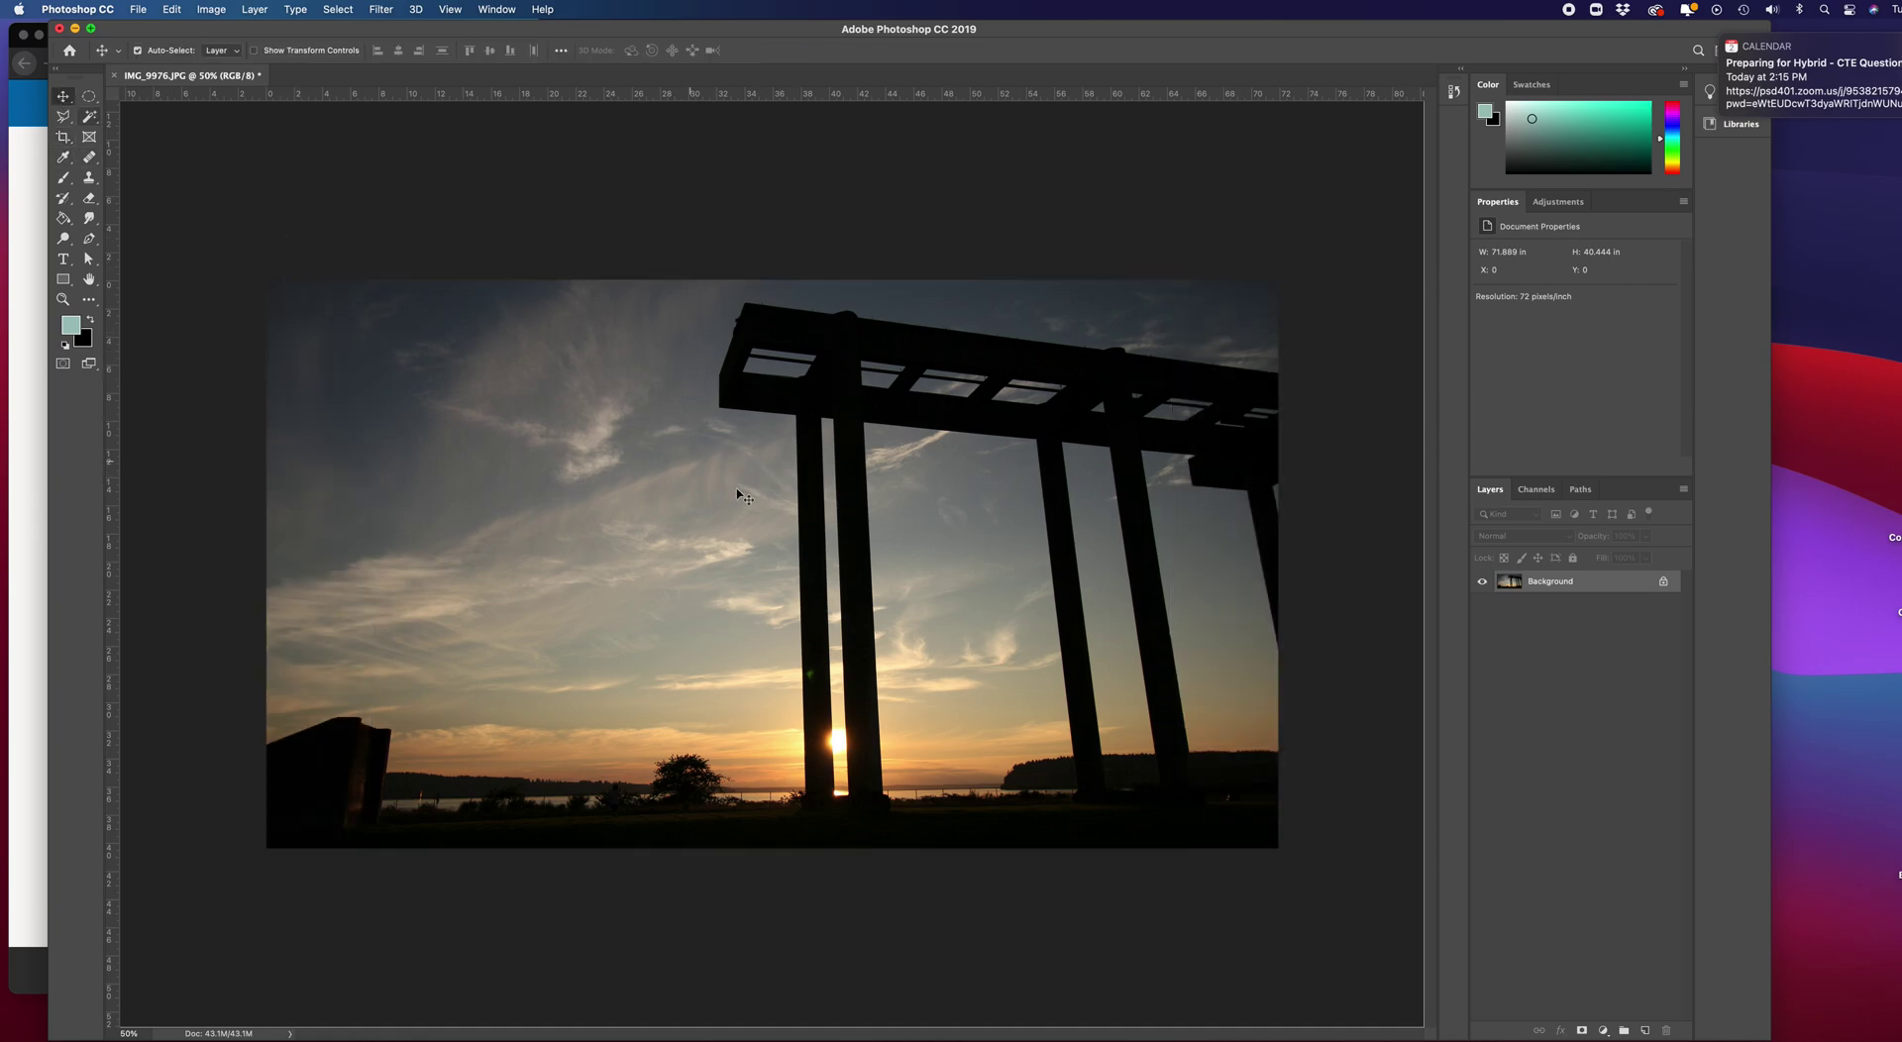
Crop the full photo again with the existing 7 x 5 in, 300 px/in settings and commit it
click(61, 139)
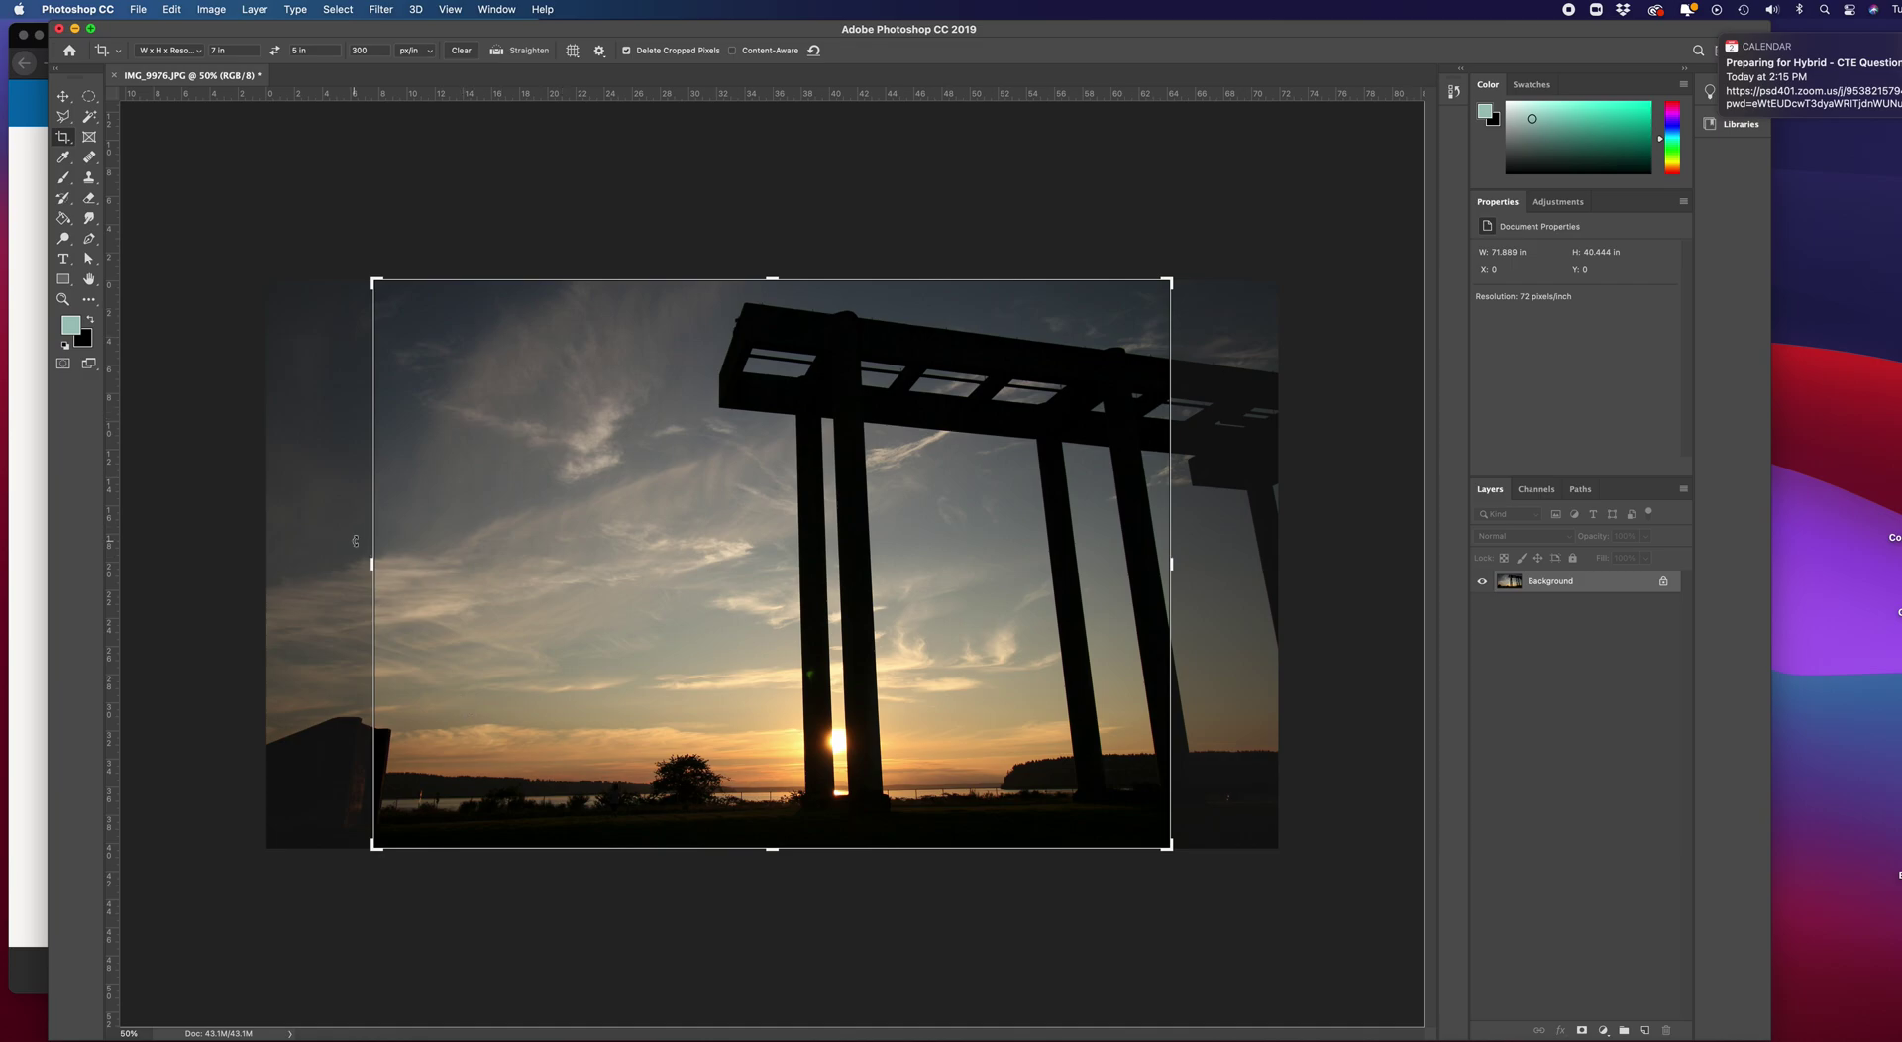
key(super+r)
key(super+r)
click(709, 492)
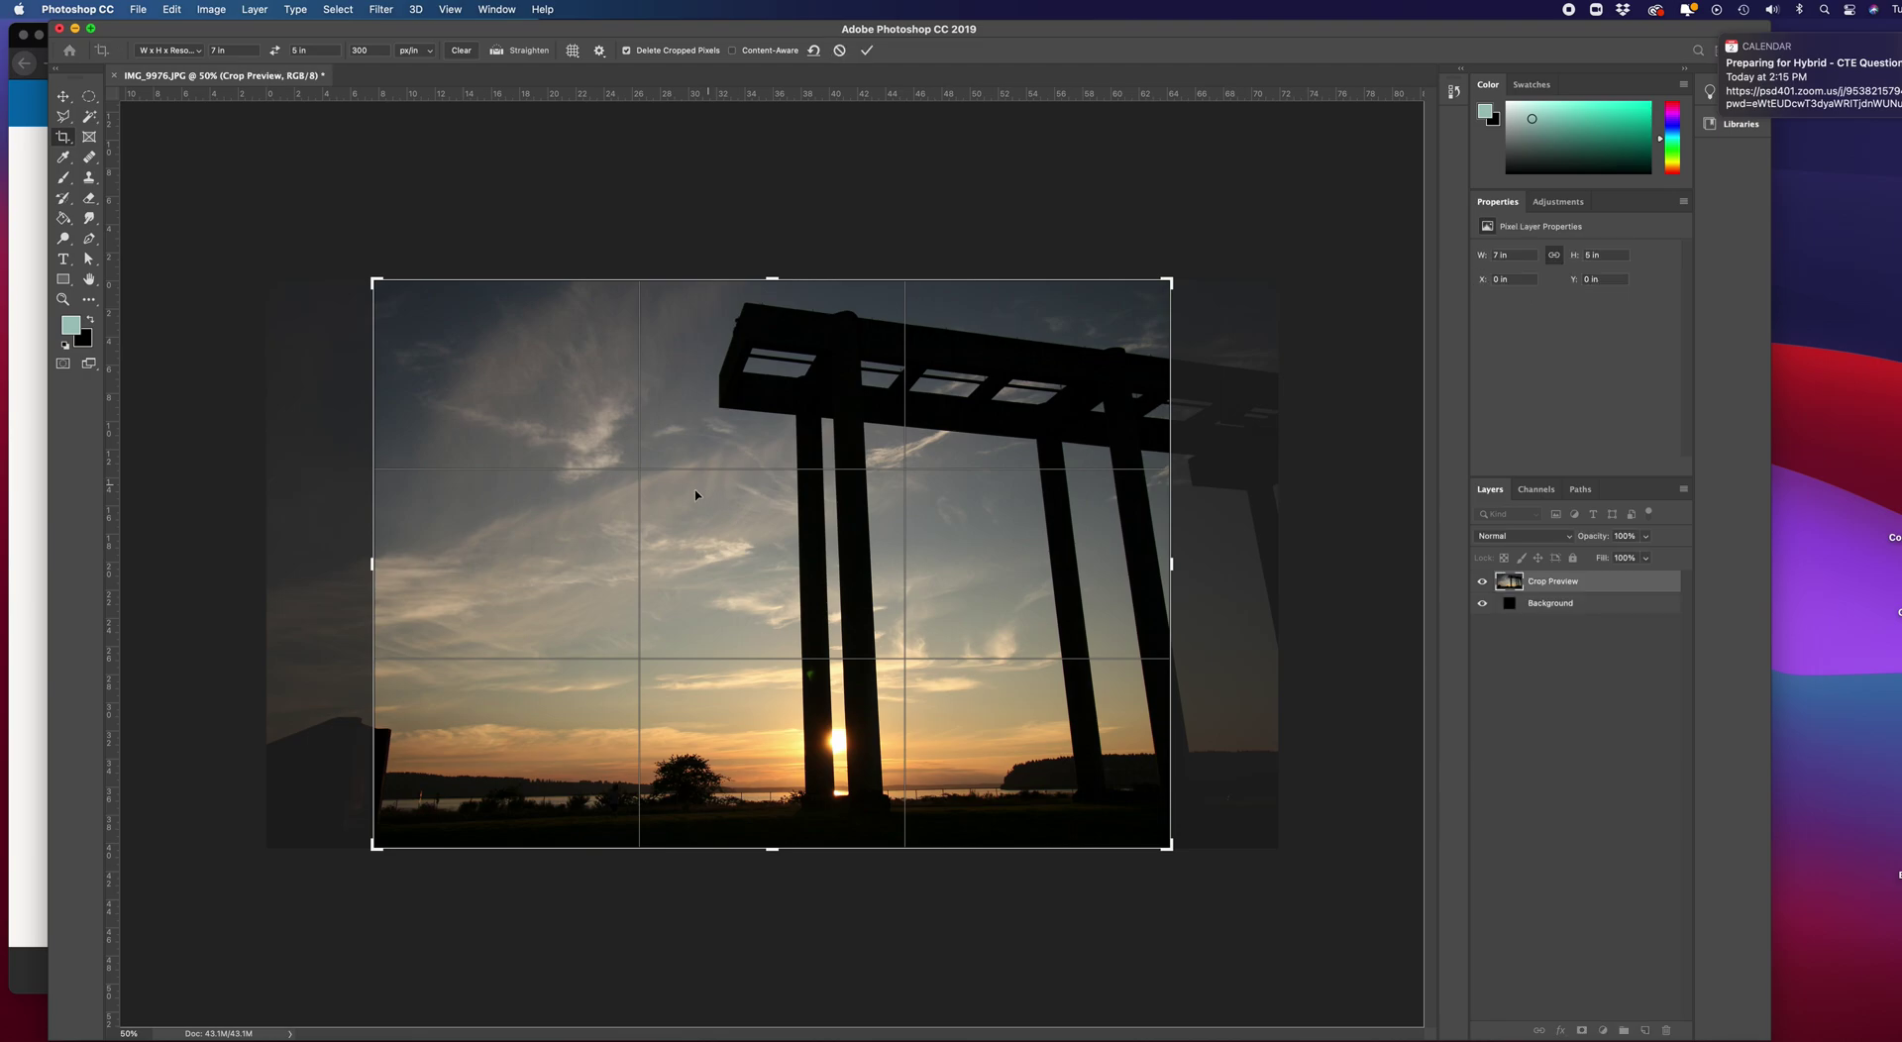
click(867, 52)
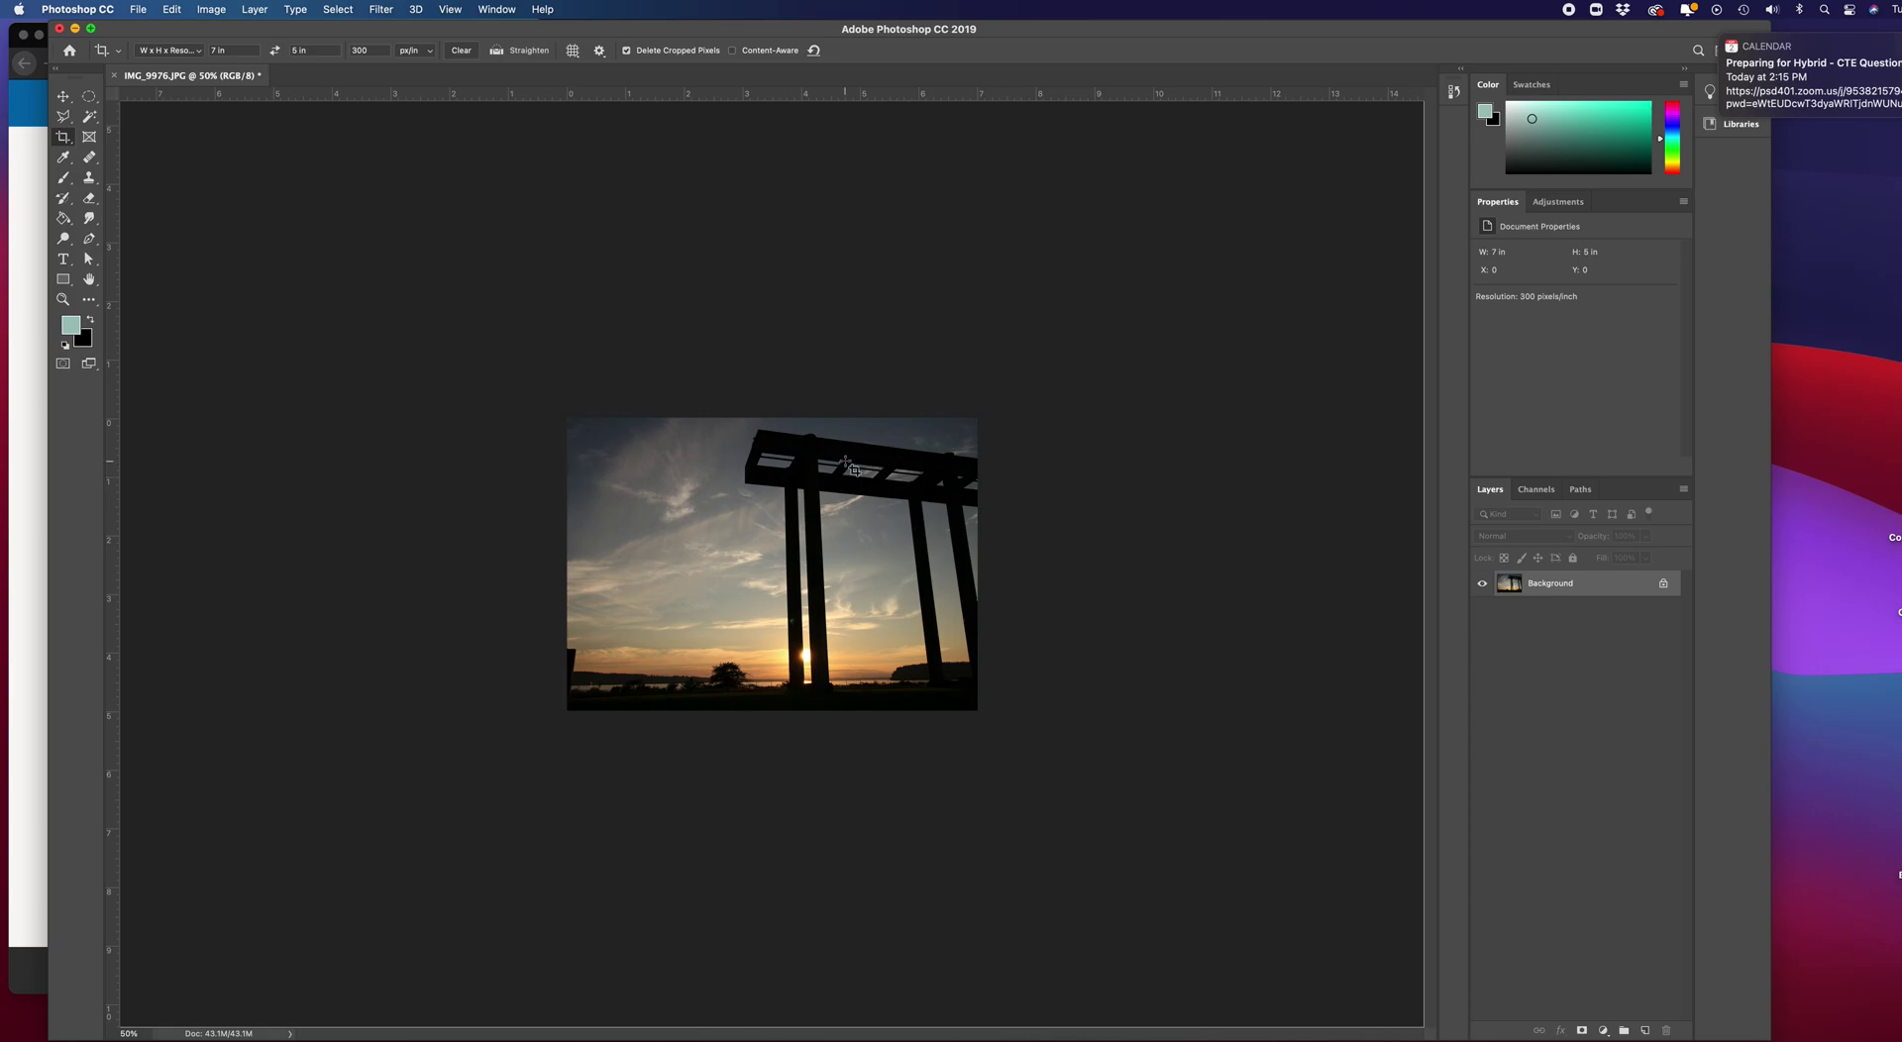
Examine the cropped photo at several magnifications between 66.7% and 200%, finishing at 100%
key(super)
key(super+equal)
key(super+equal)
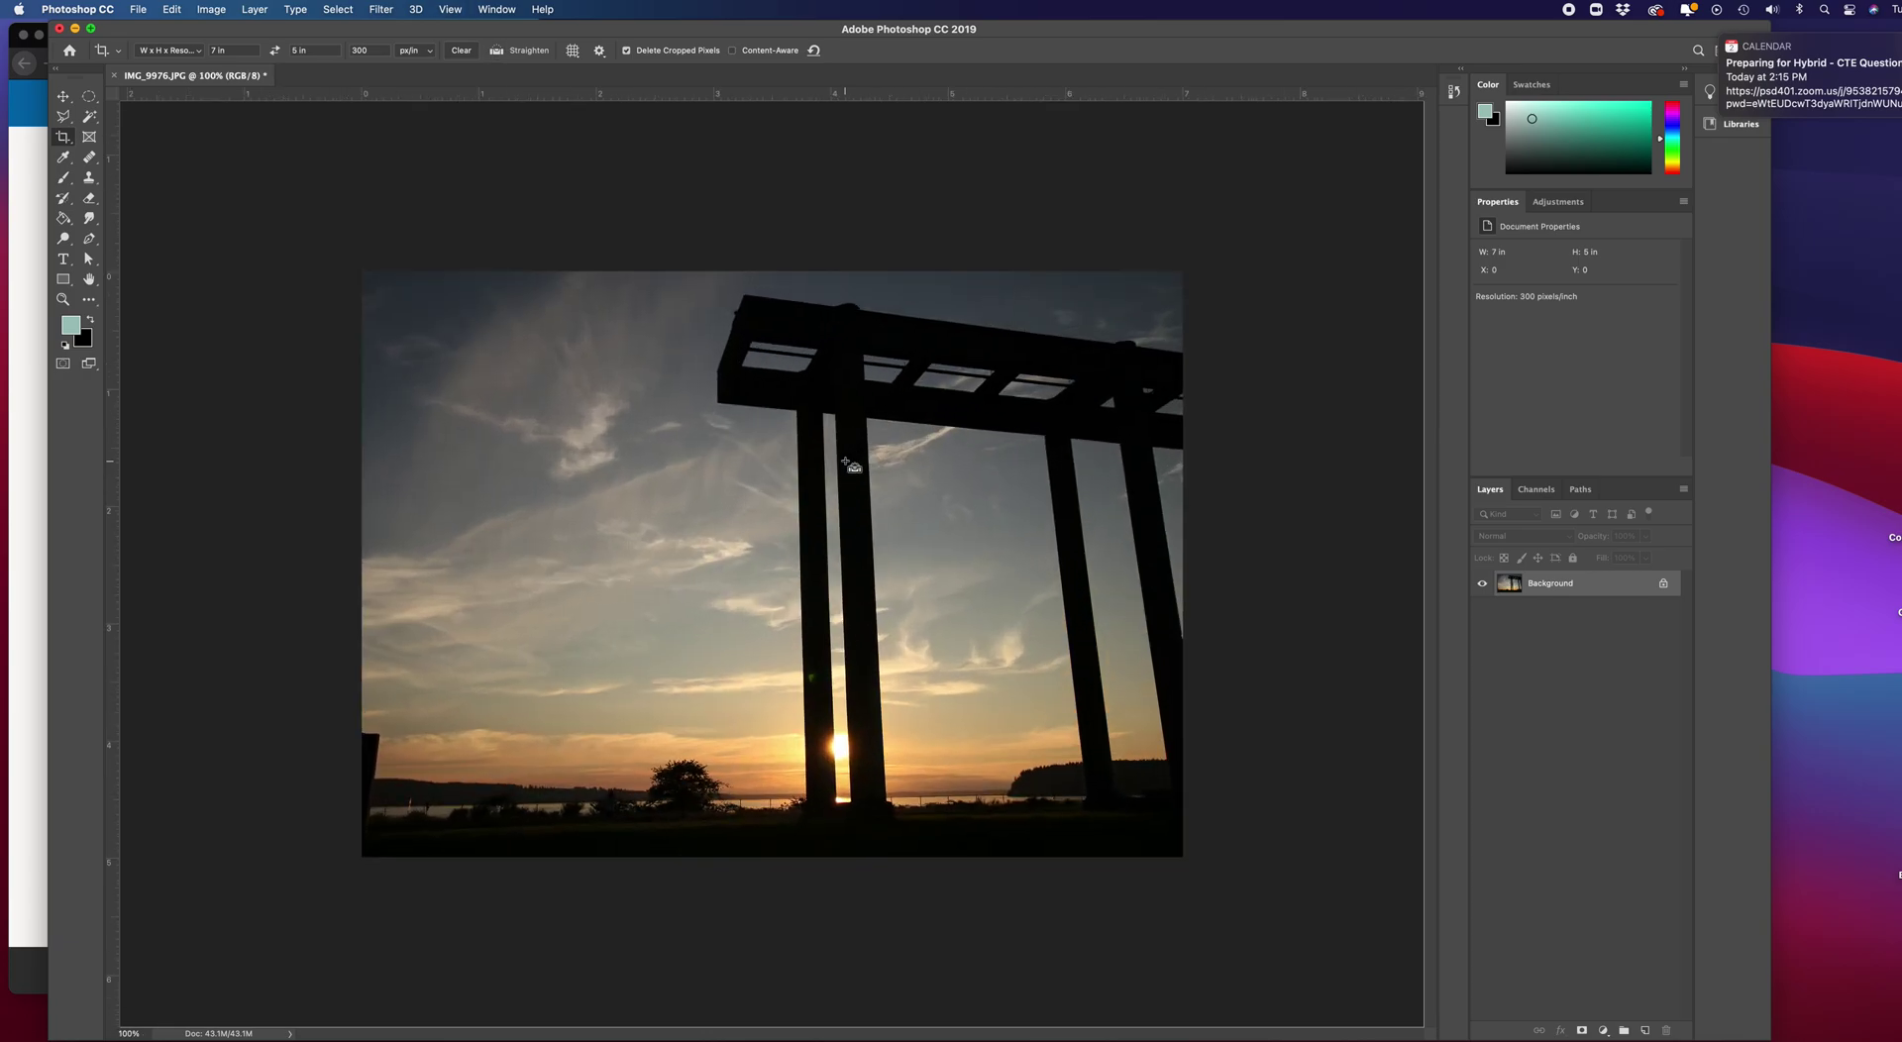
key(super+equal)
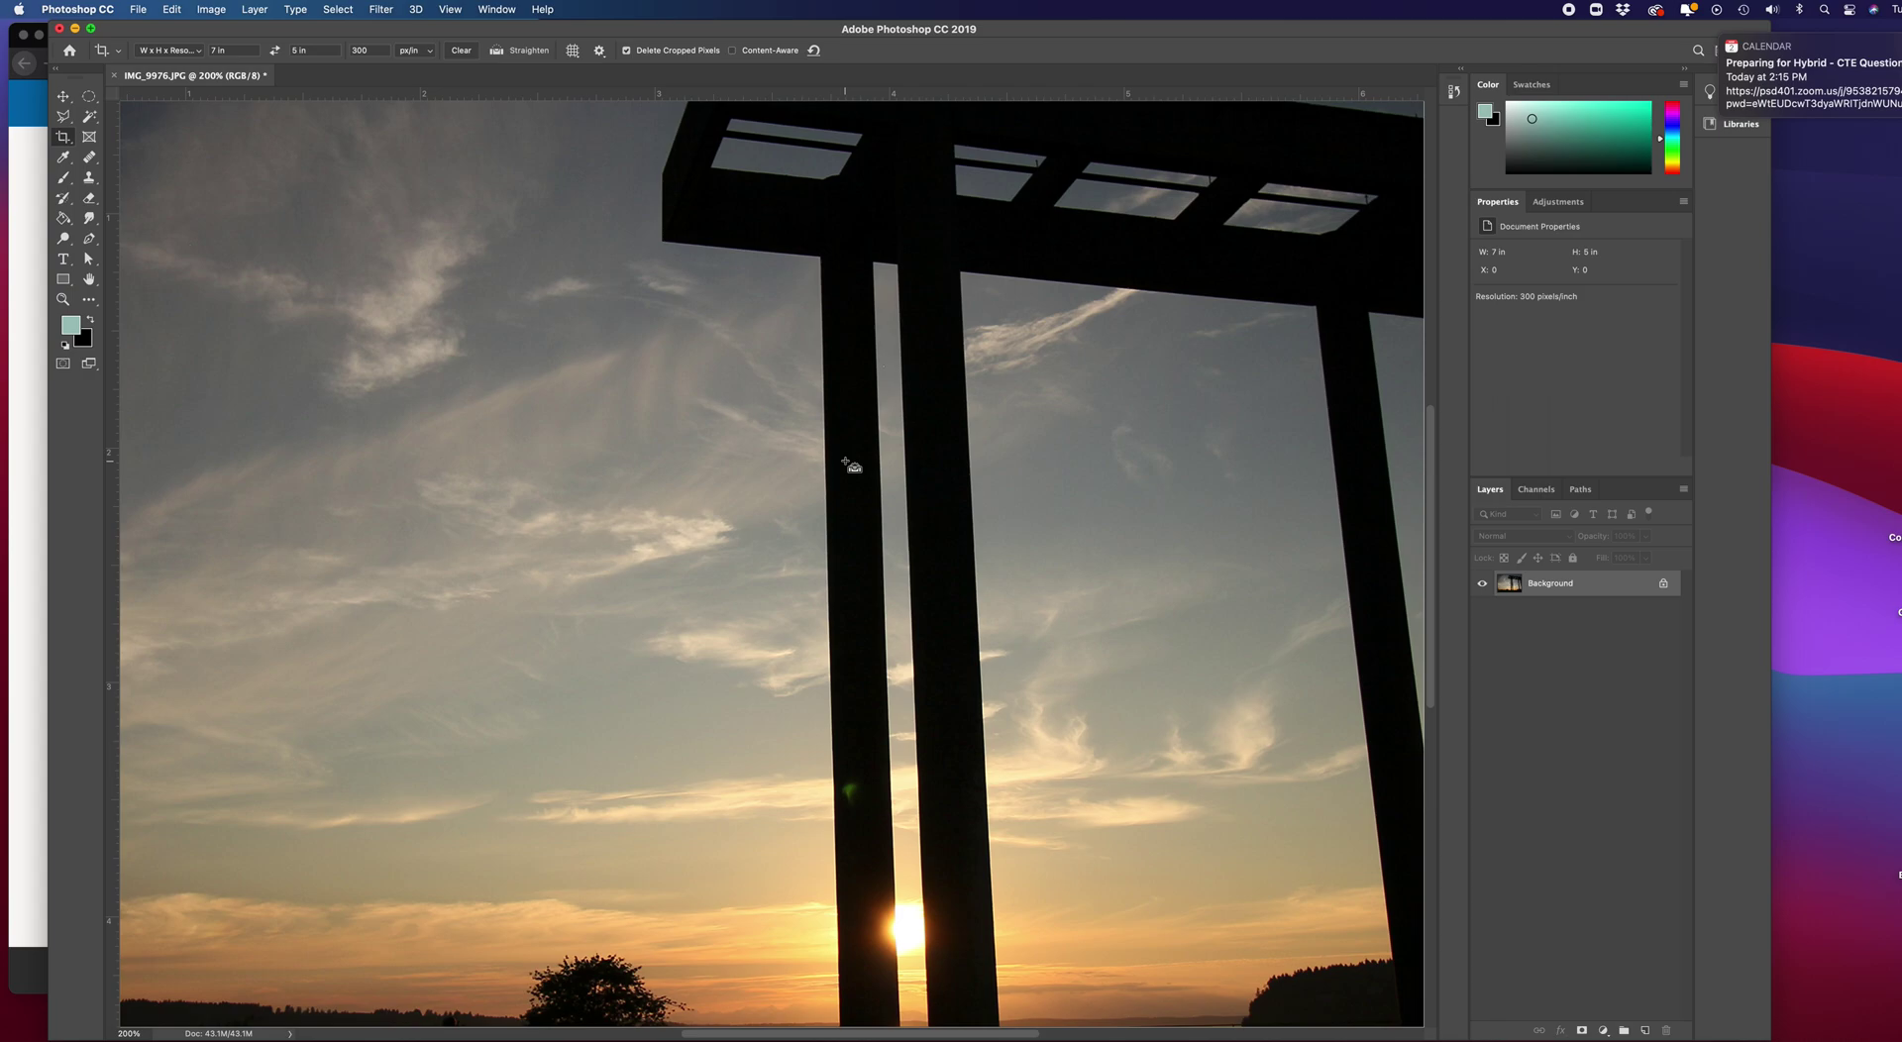
key(super+minus)
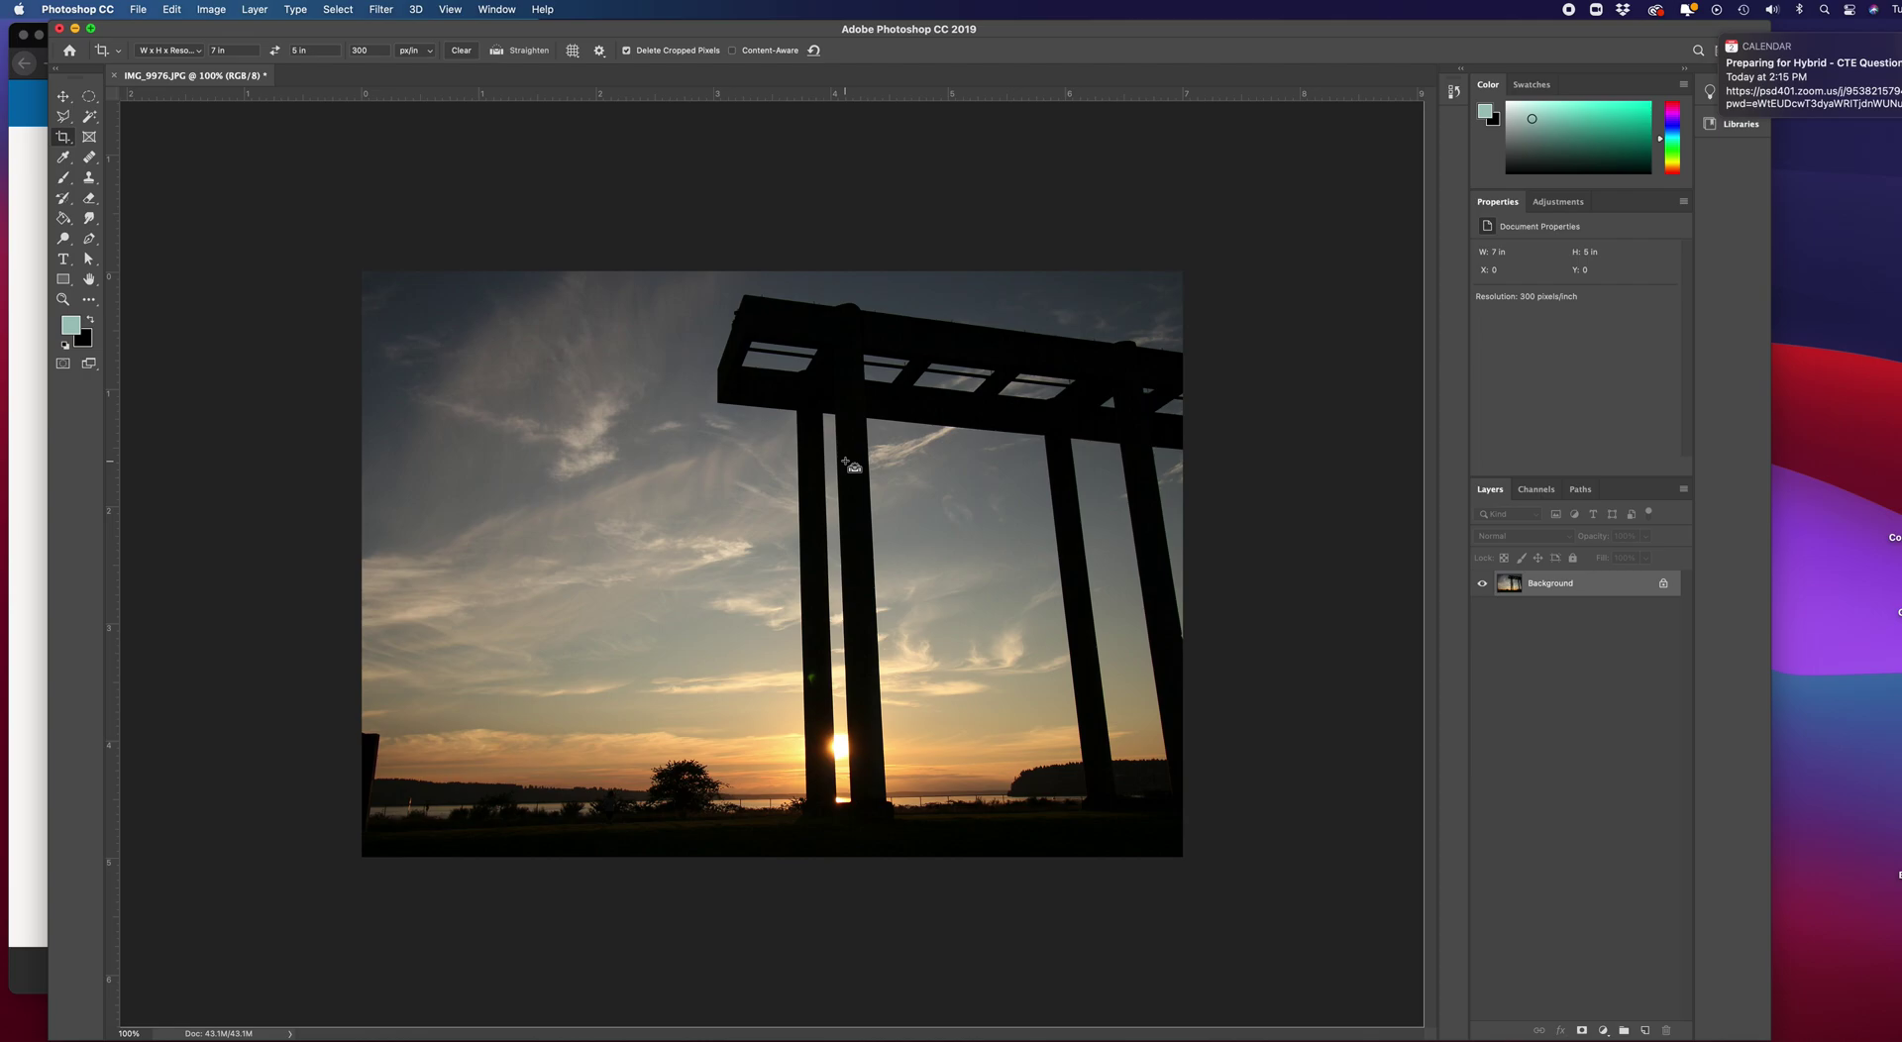
key(super+minus)
key(super+minus)
key(super+equal)
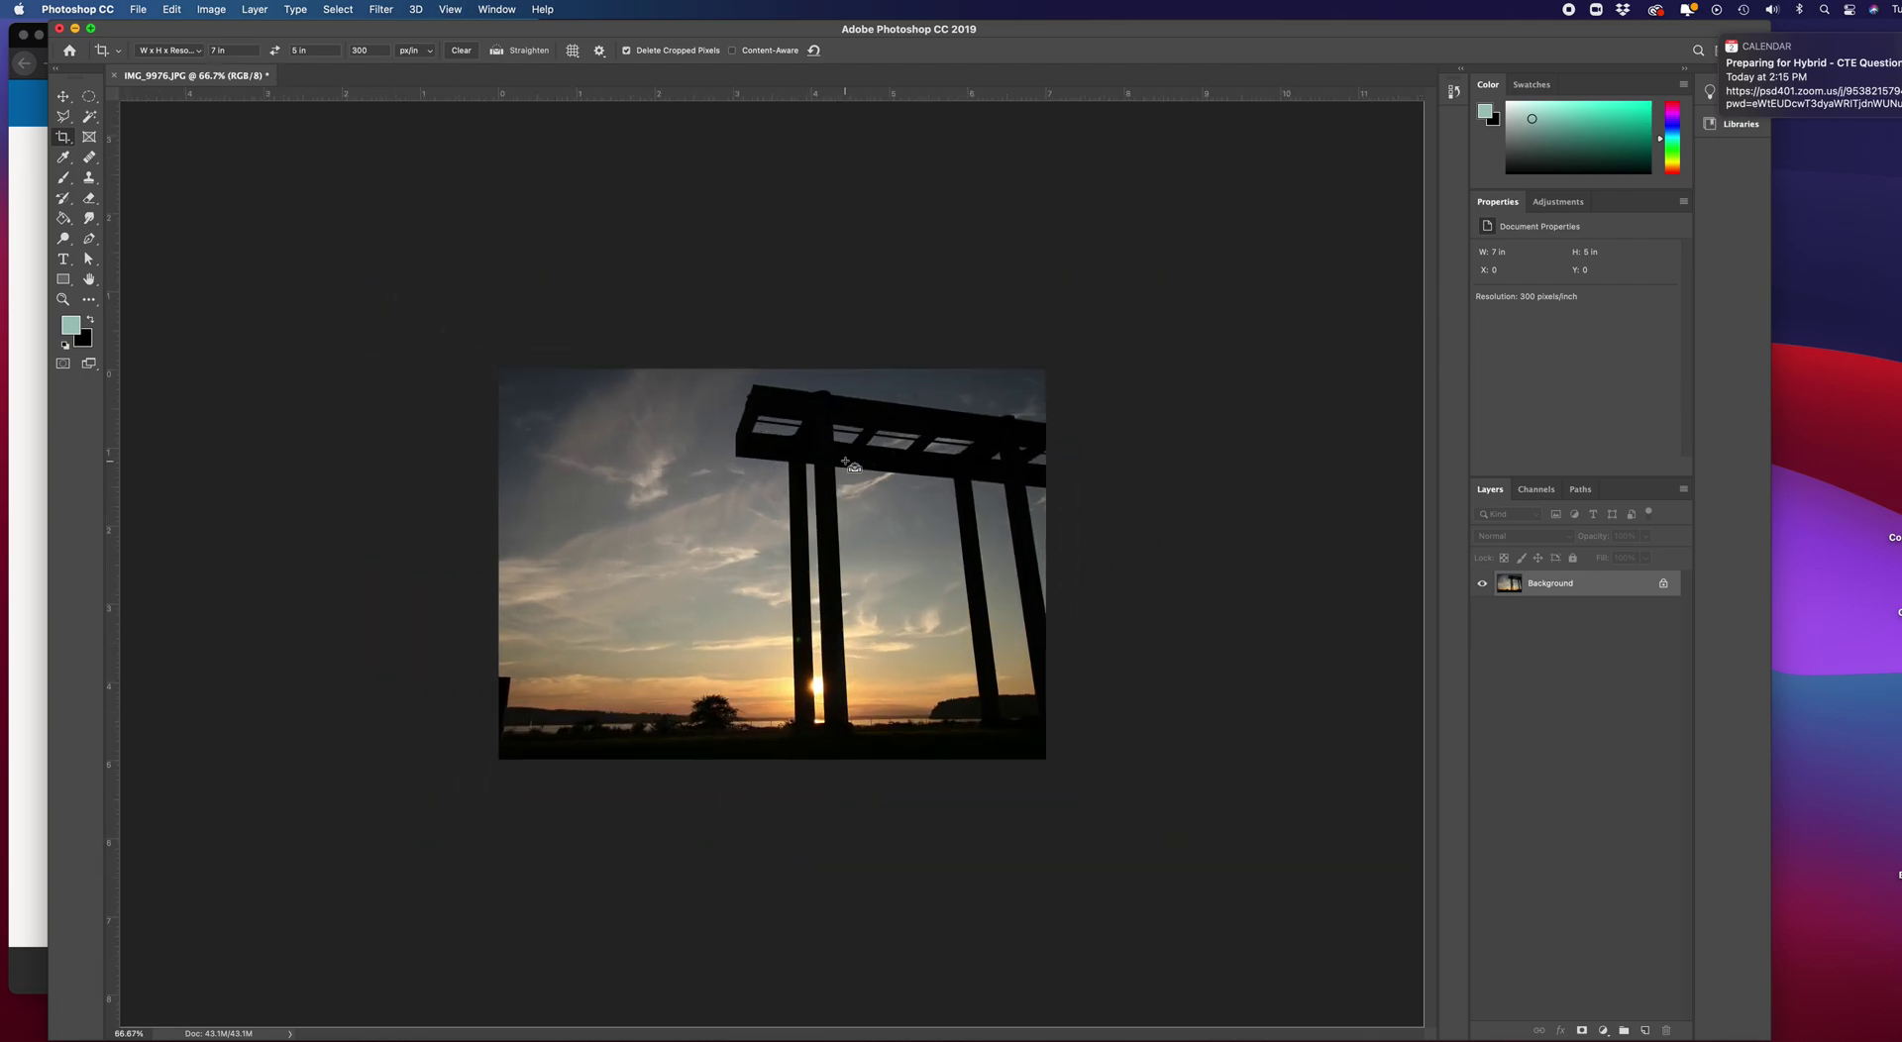
key(super+equal)
key(super+equal)
key(super+minus)
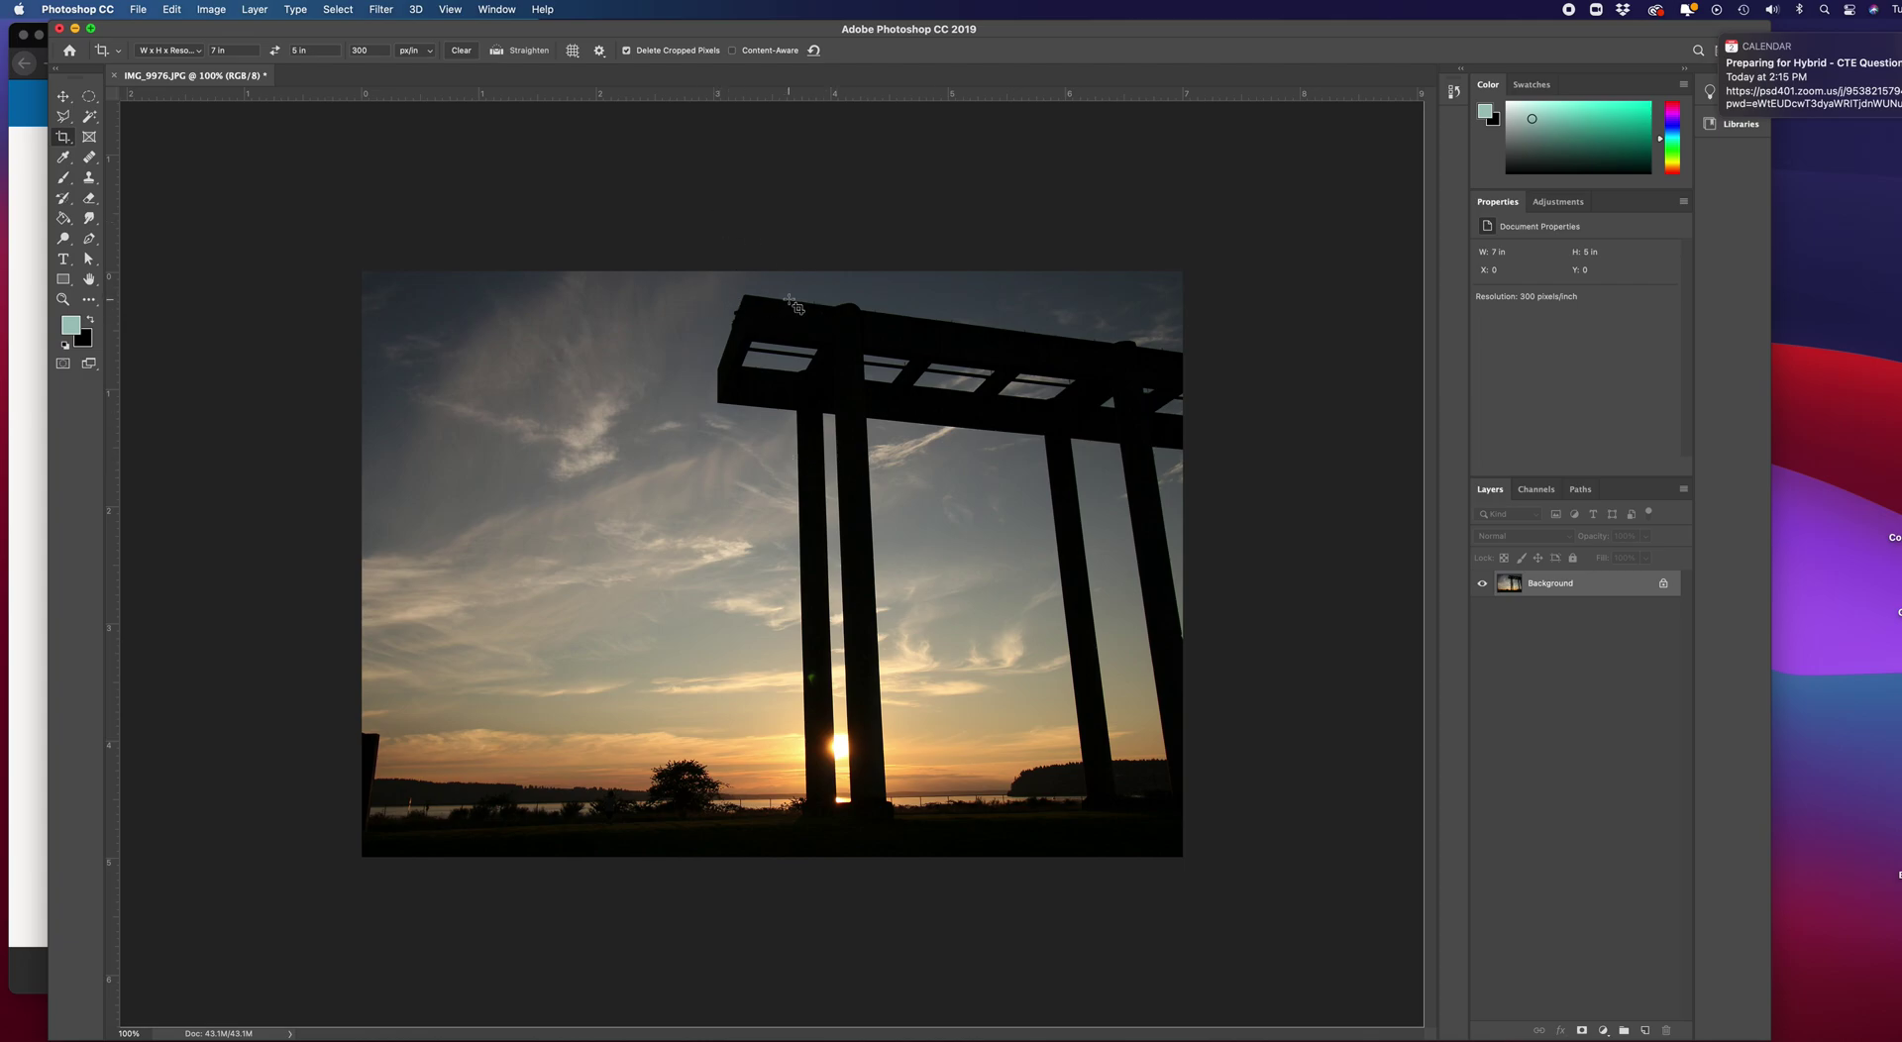
Hide the rulers around the cropped photo
key(super+r)
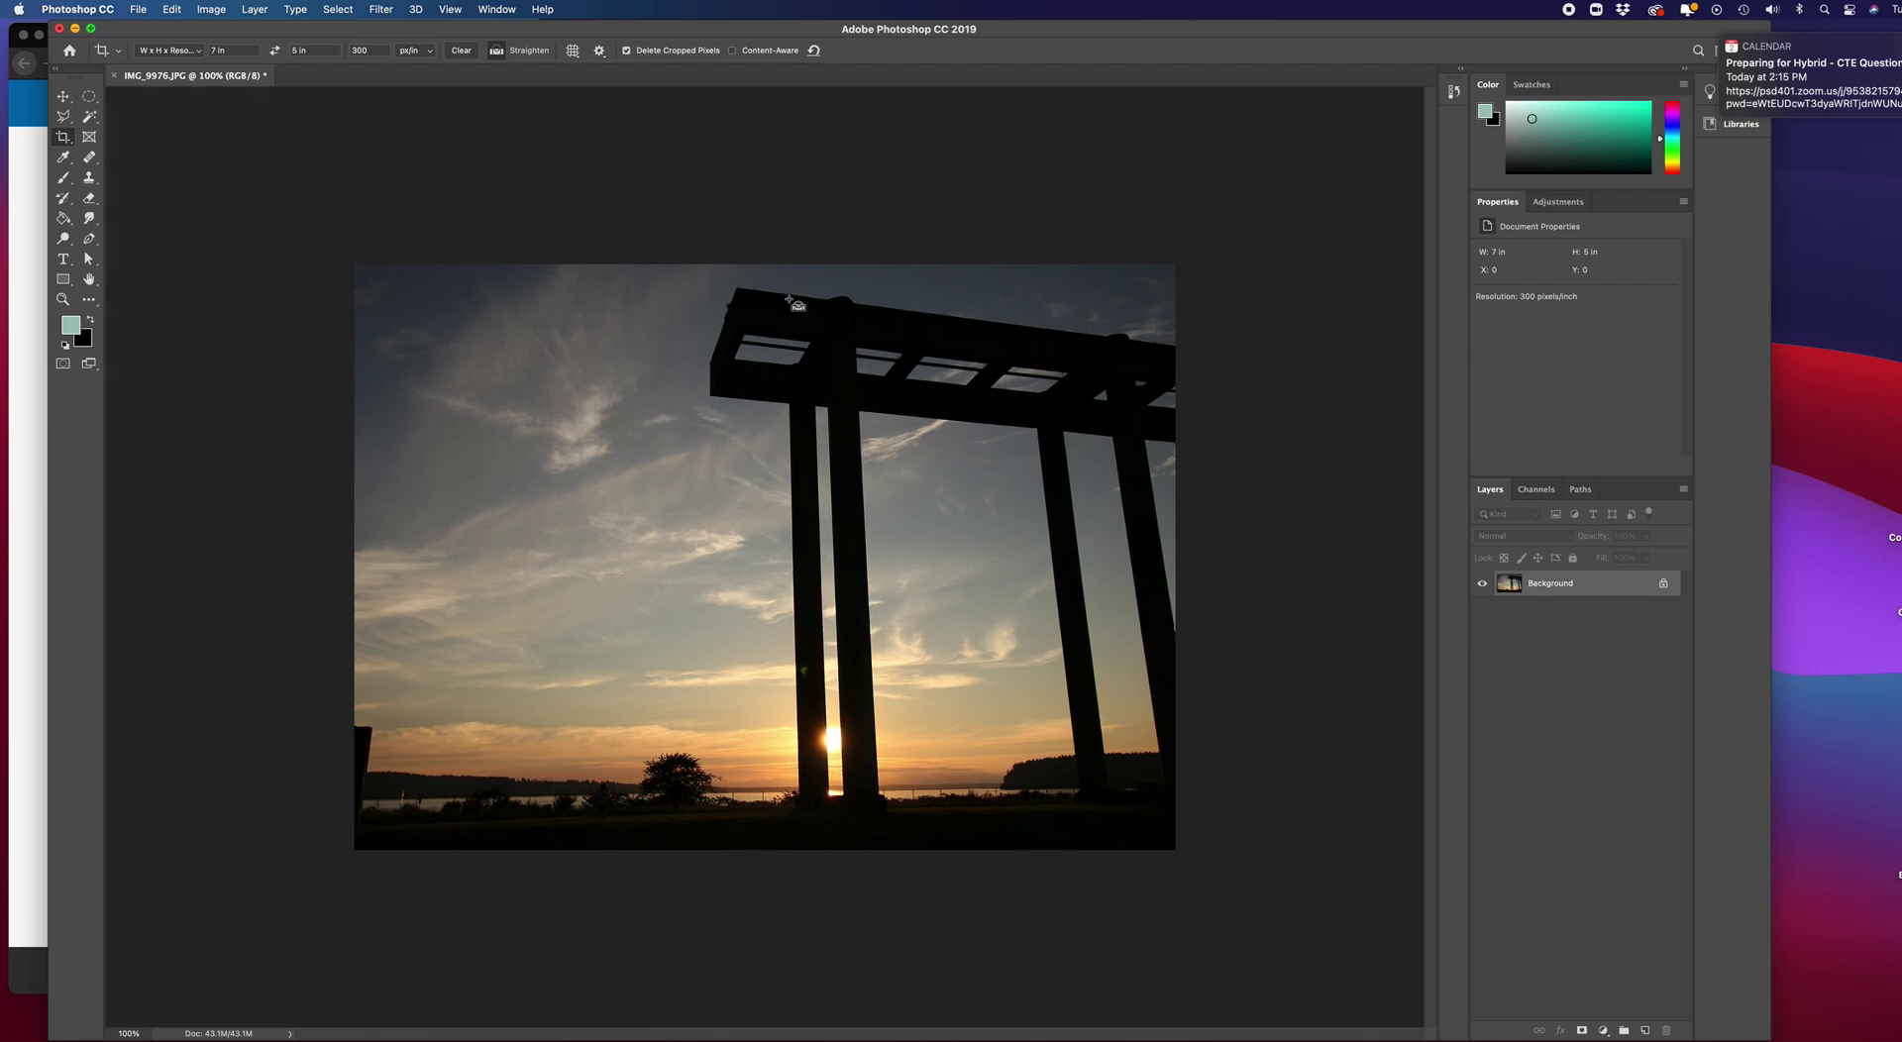
Show the rulers around the cropped photo and switch back to the Move tool
key(super+r)
key(super+r)
key(super+r)
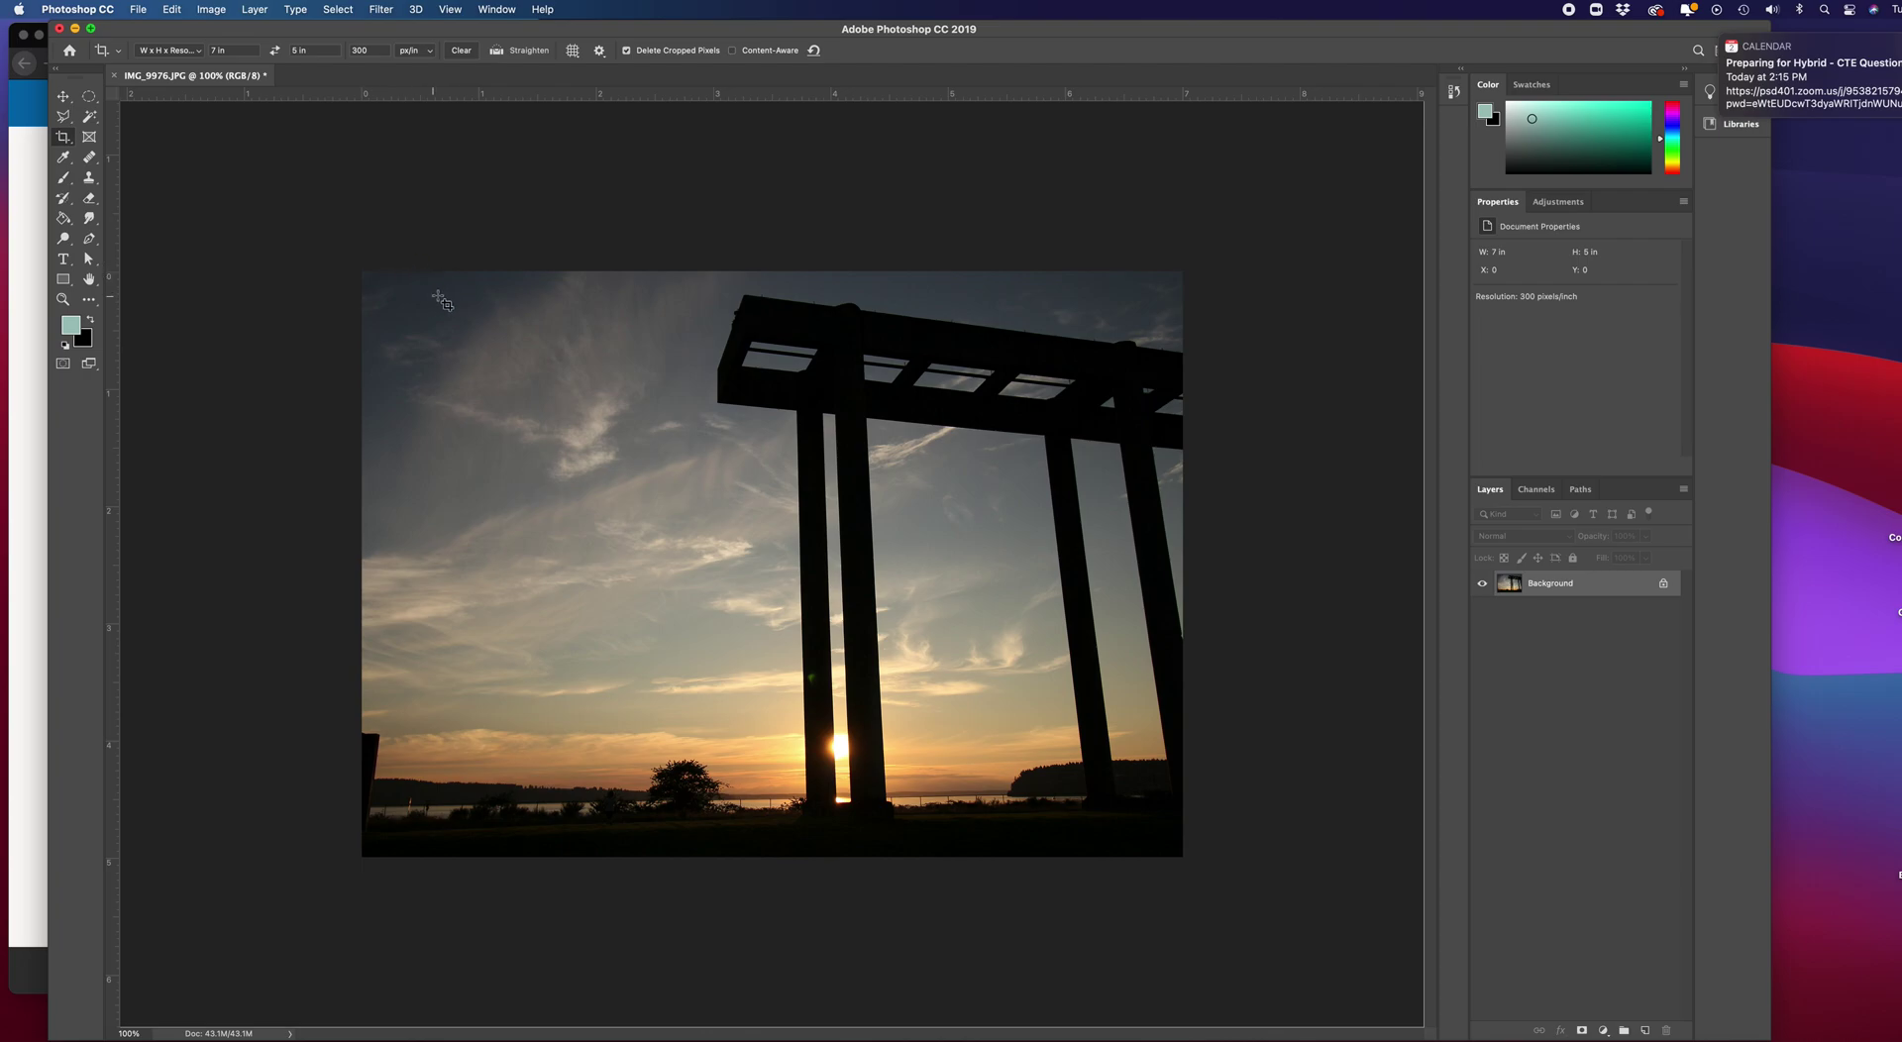
click(66, 99)
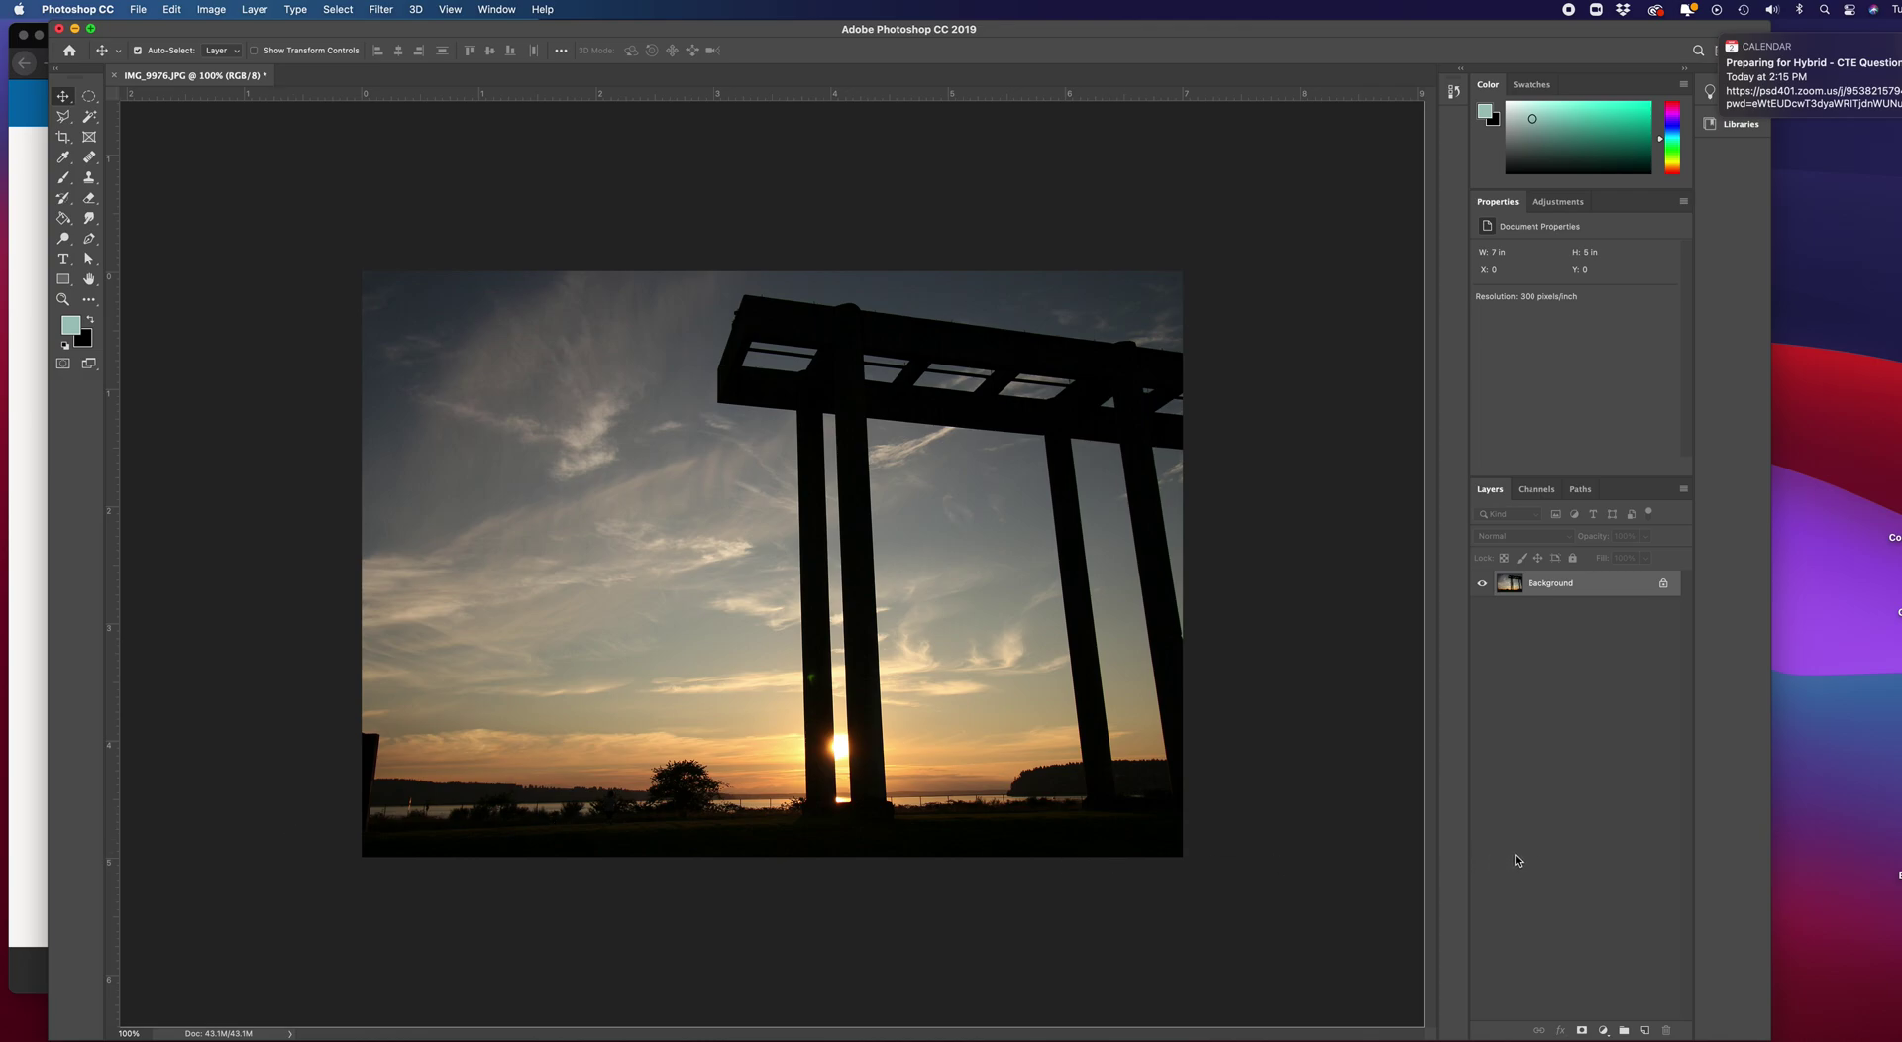
Duplicate the Background layer under the name "Color correct"
right_click(1593, 589)
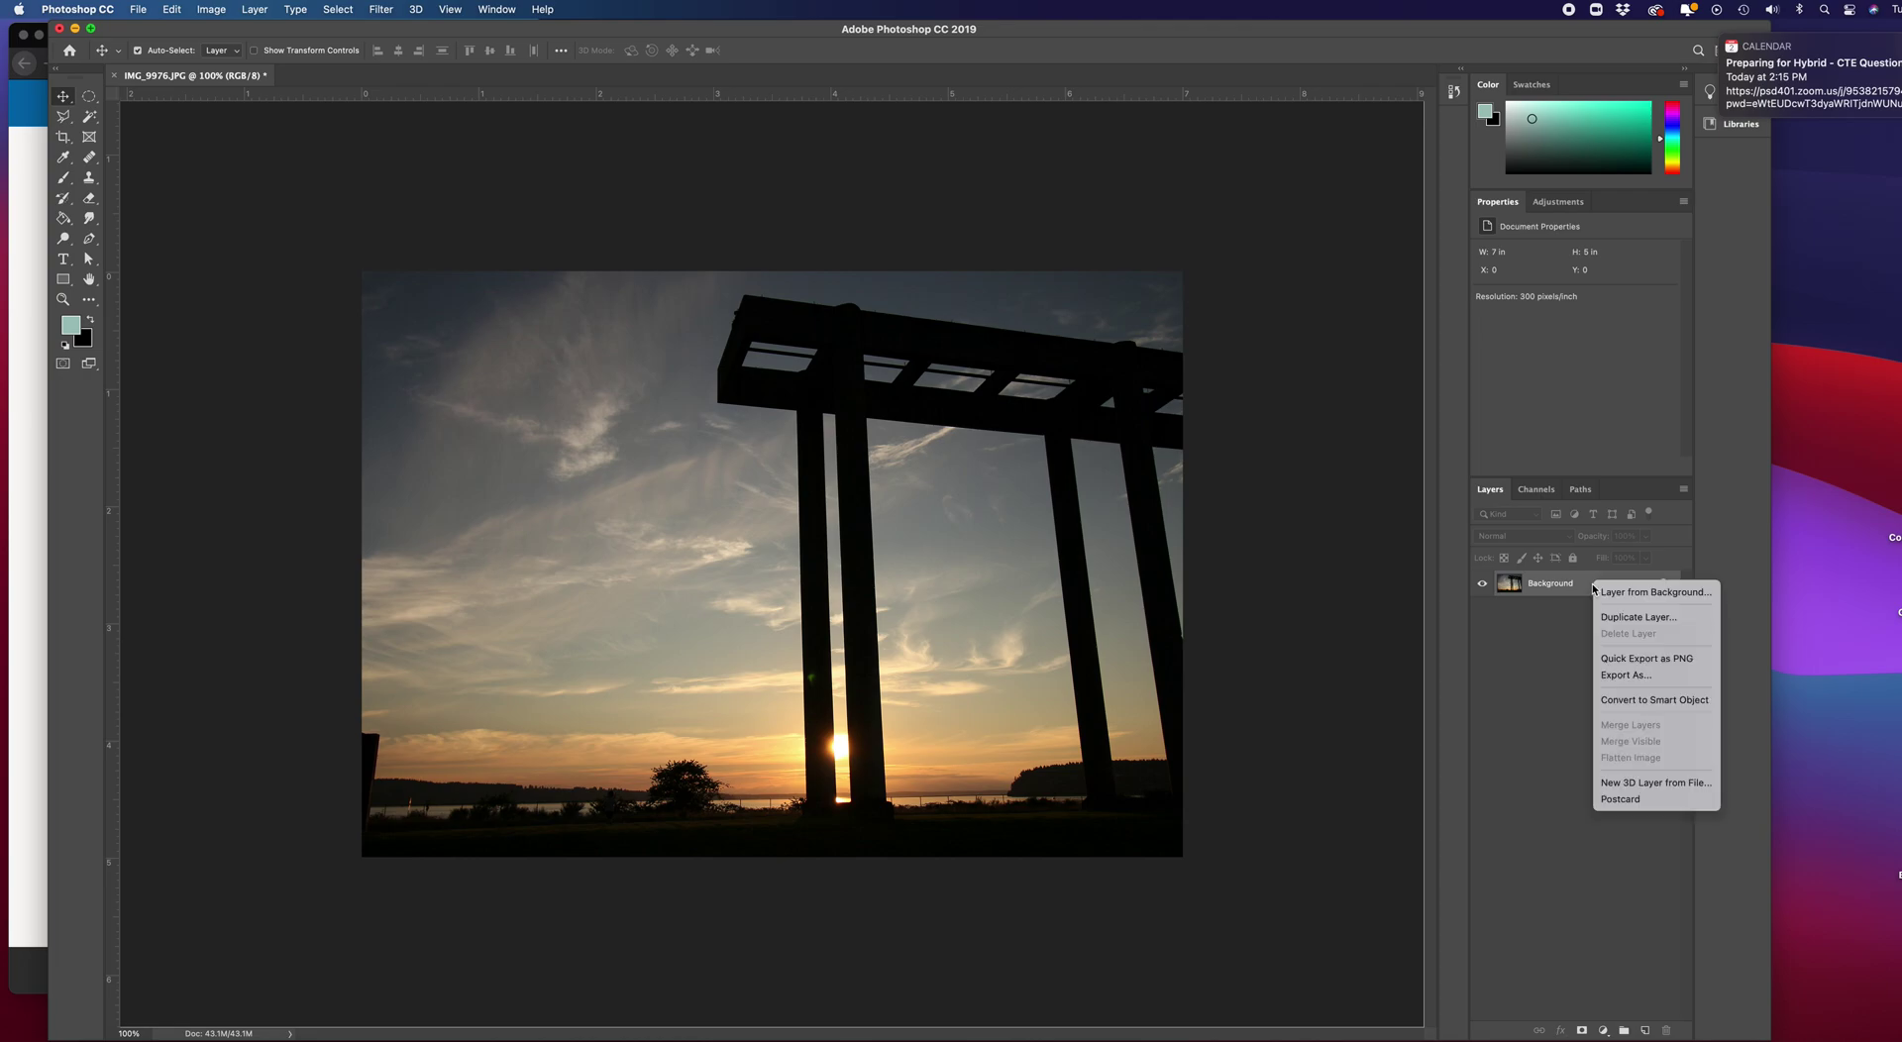
click(1622, 616)
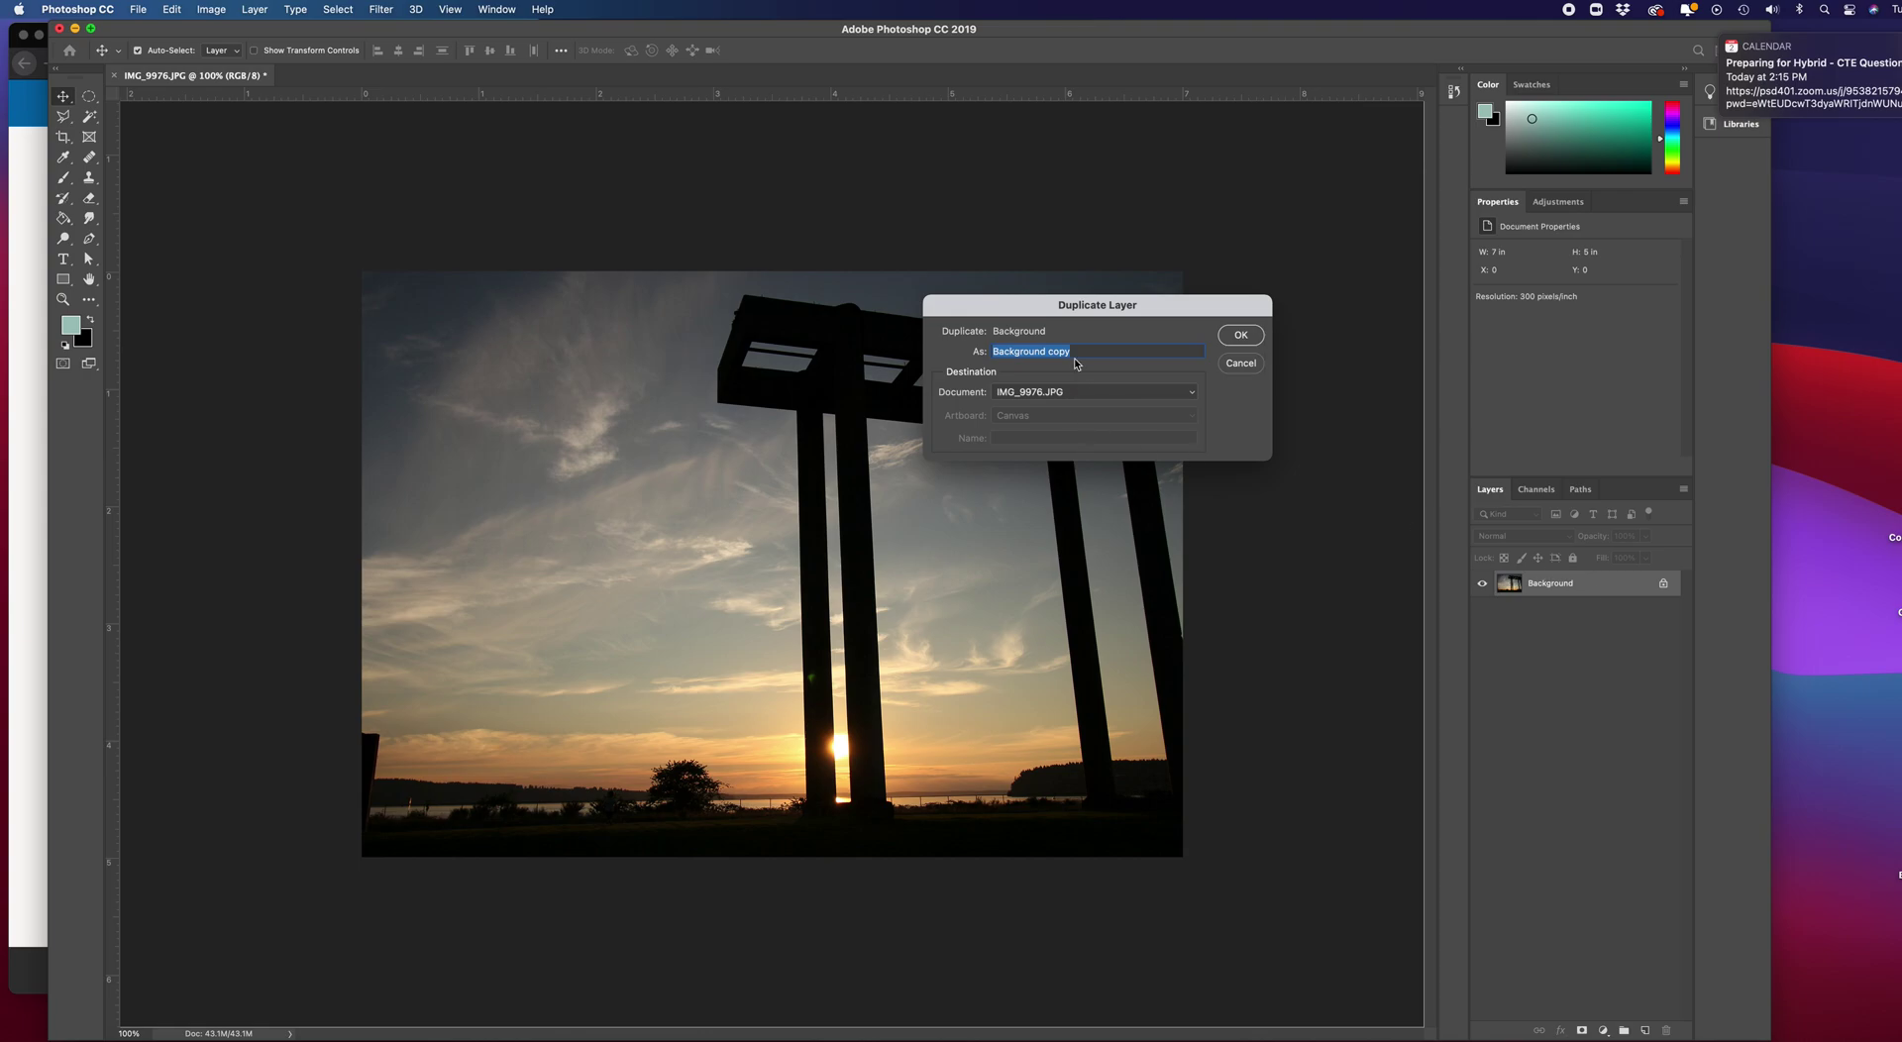
text(Color correct)
click(1241, 337)
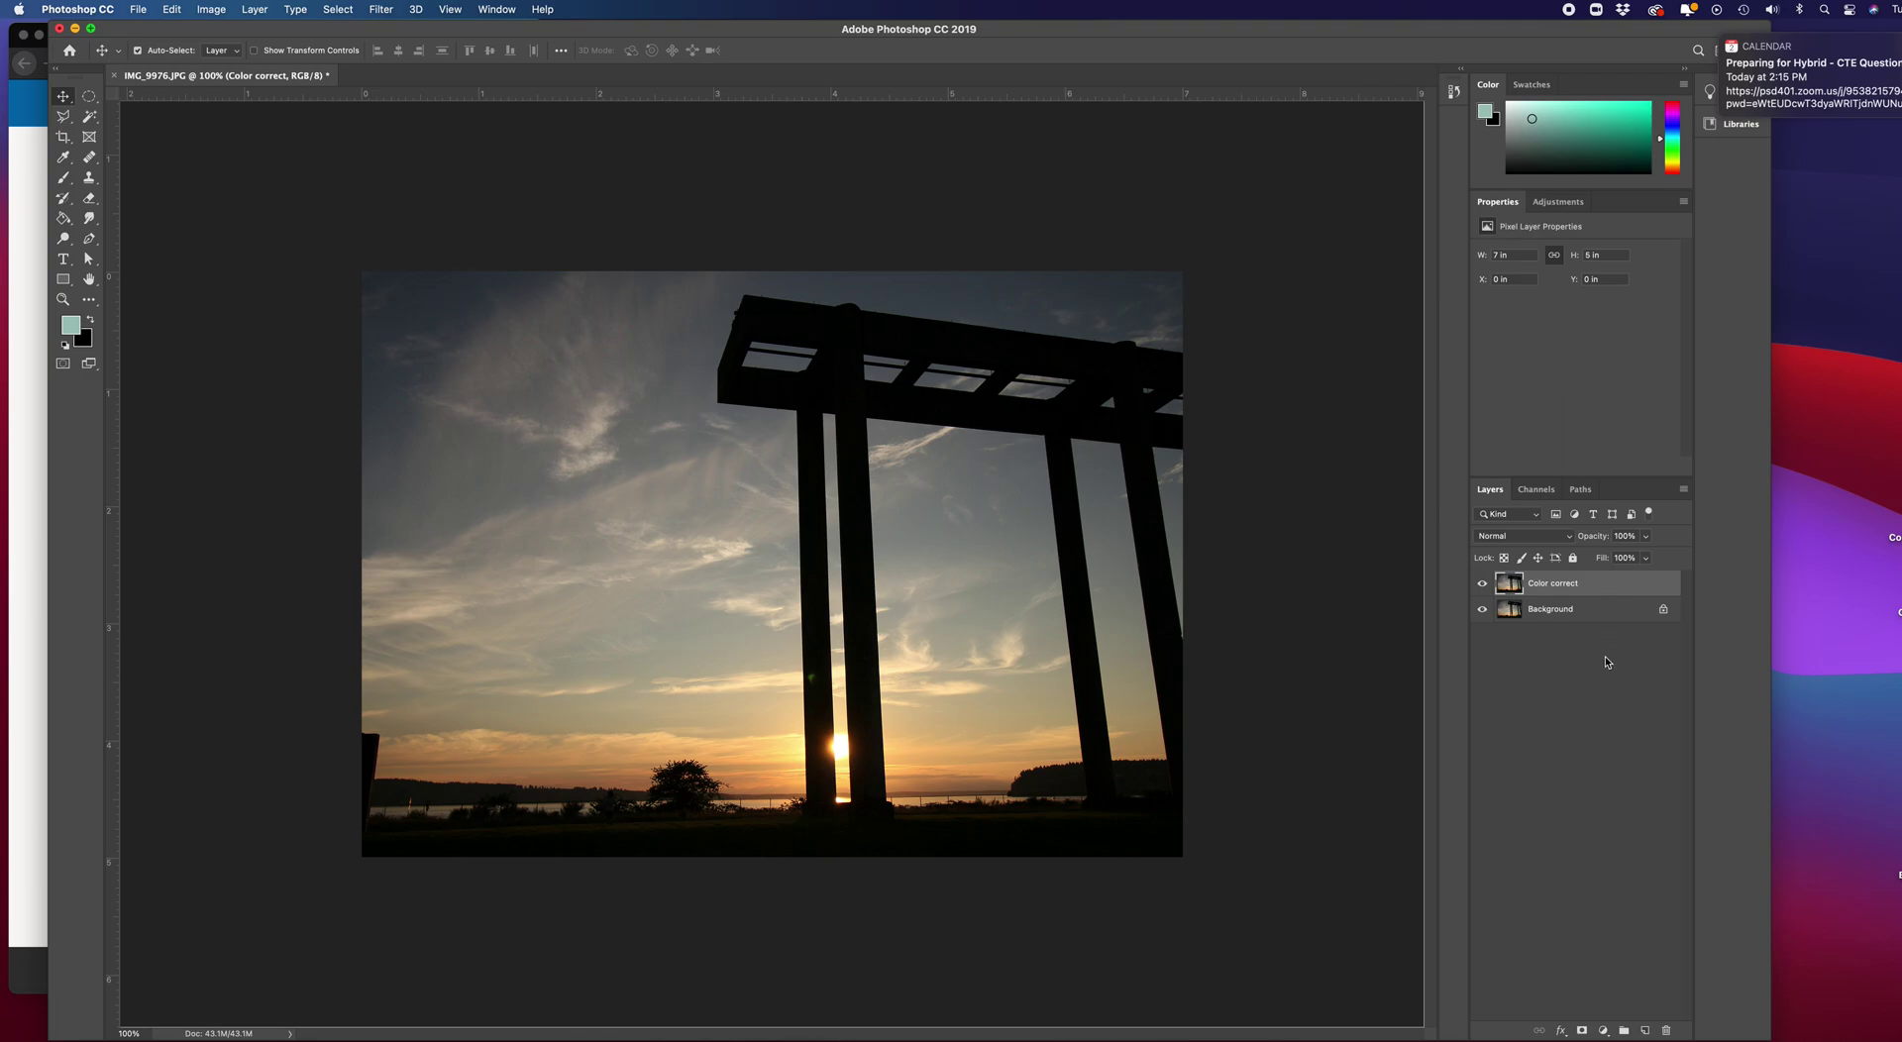
click(1602, 1031)
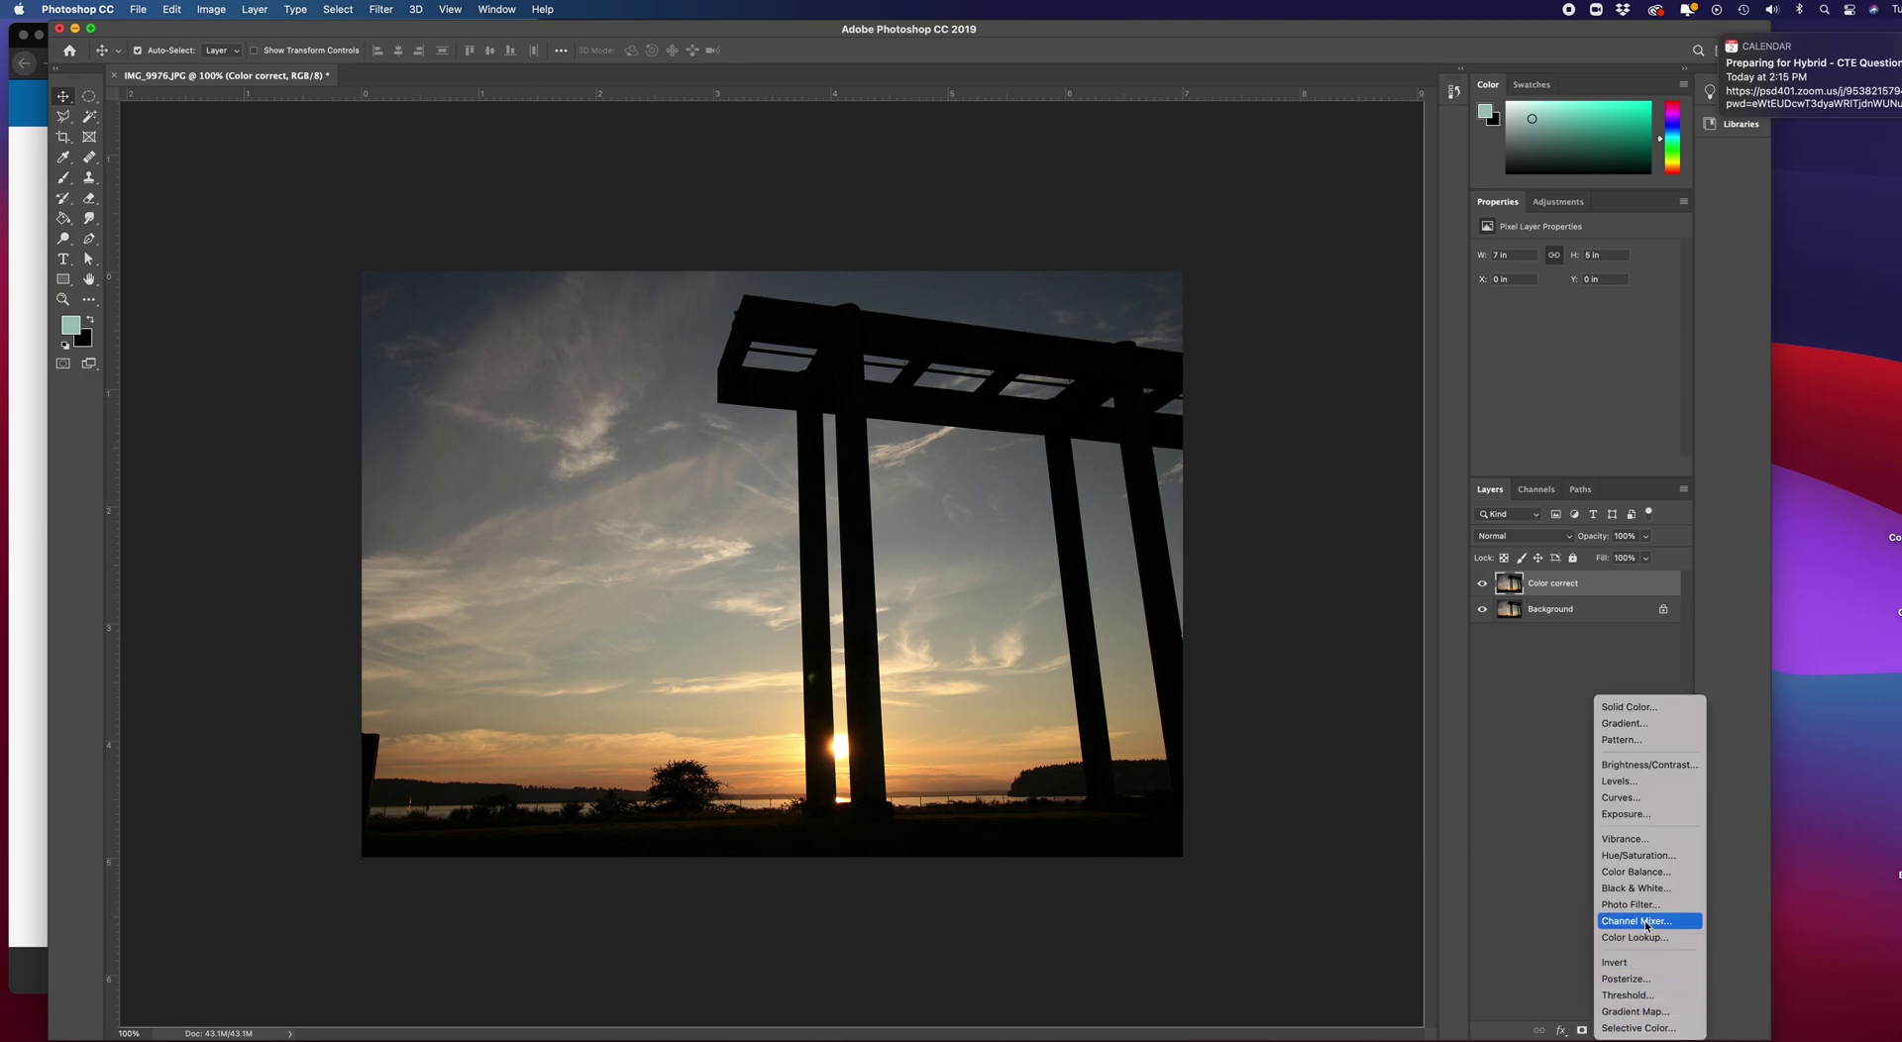
click(1639, 798)
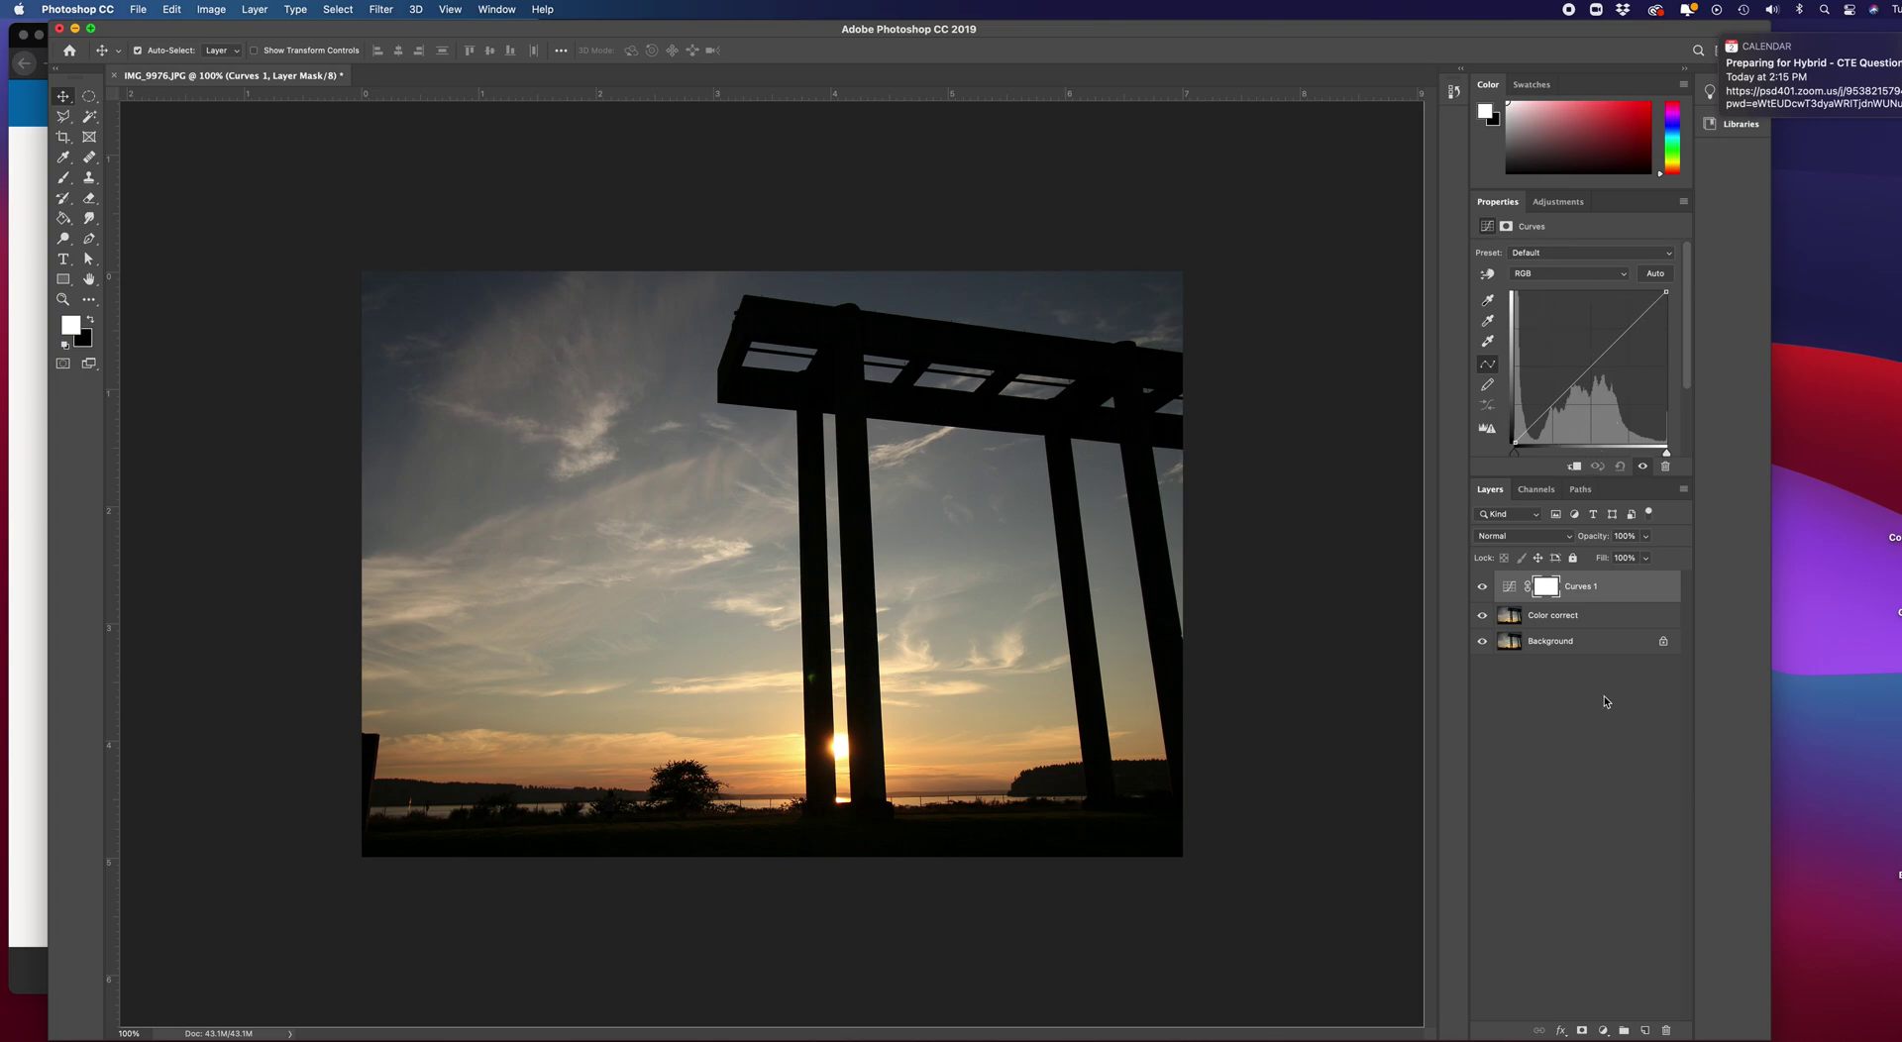
key(super+z)
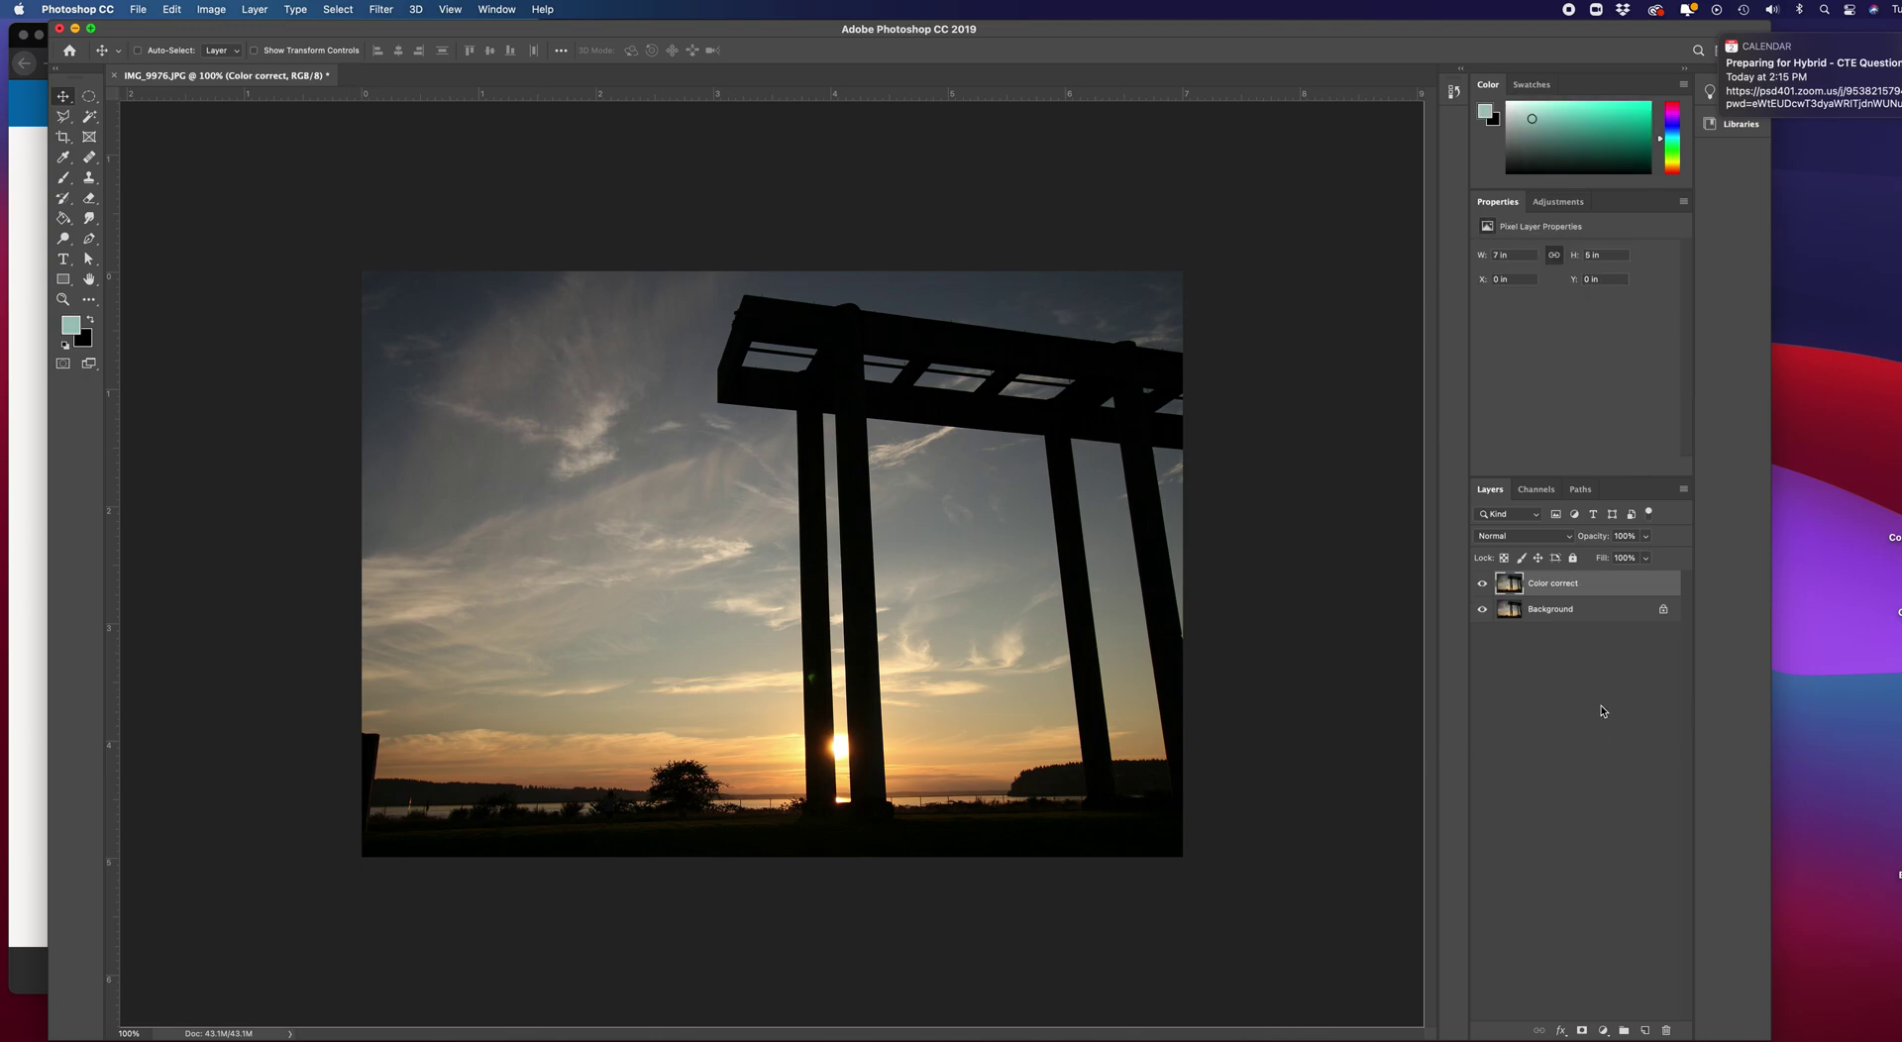
Add Color Balance, Hue/Saturation and Color Lookup adjustment layers above the Color correct layer, keeping their default settings
click(1603, 1031)
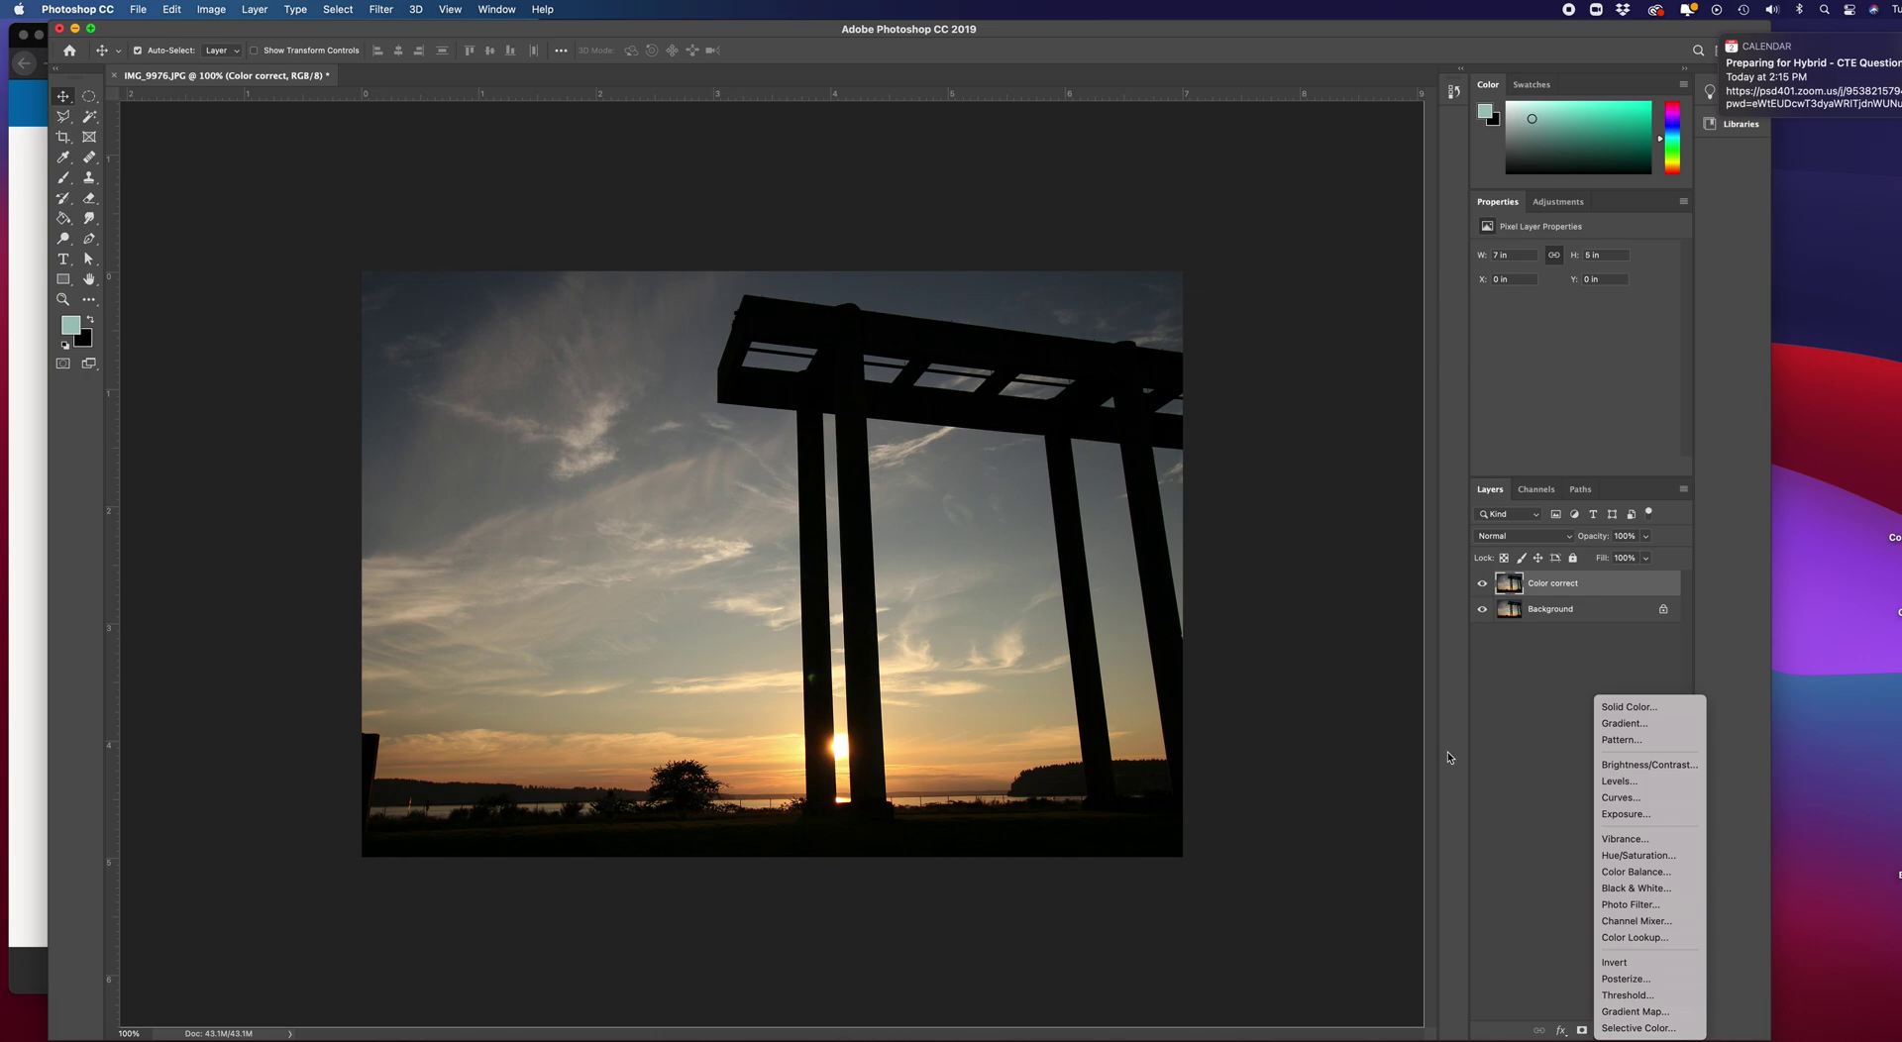
click(1650, 871)
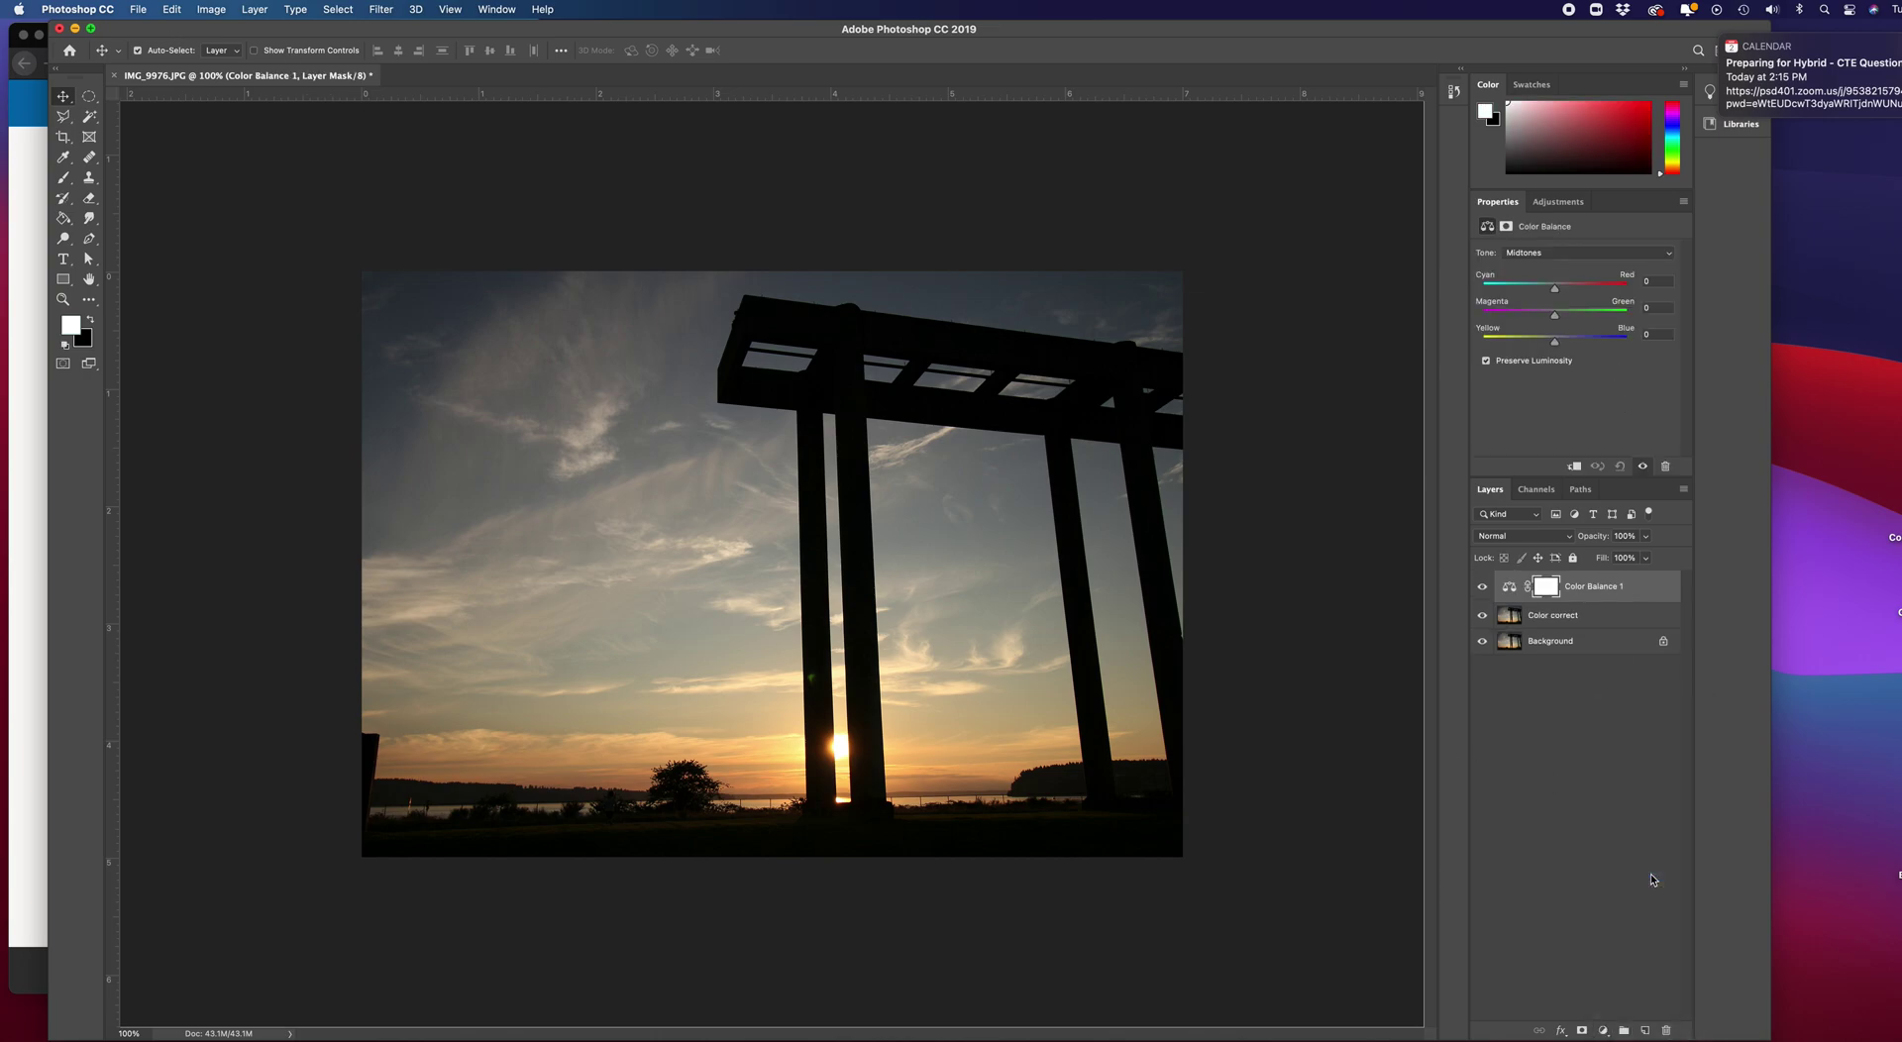
click(1603, 1031)
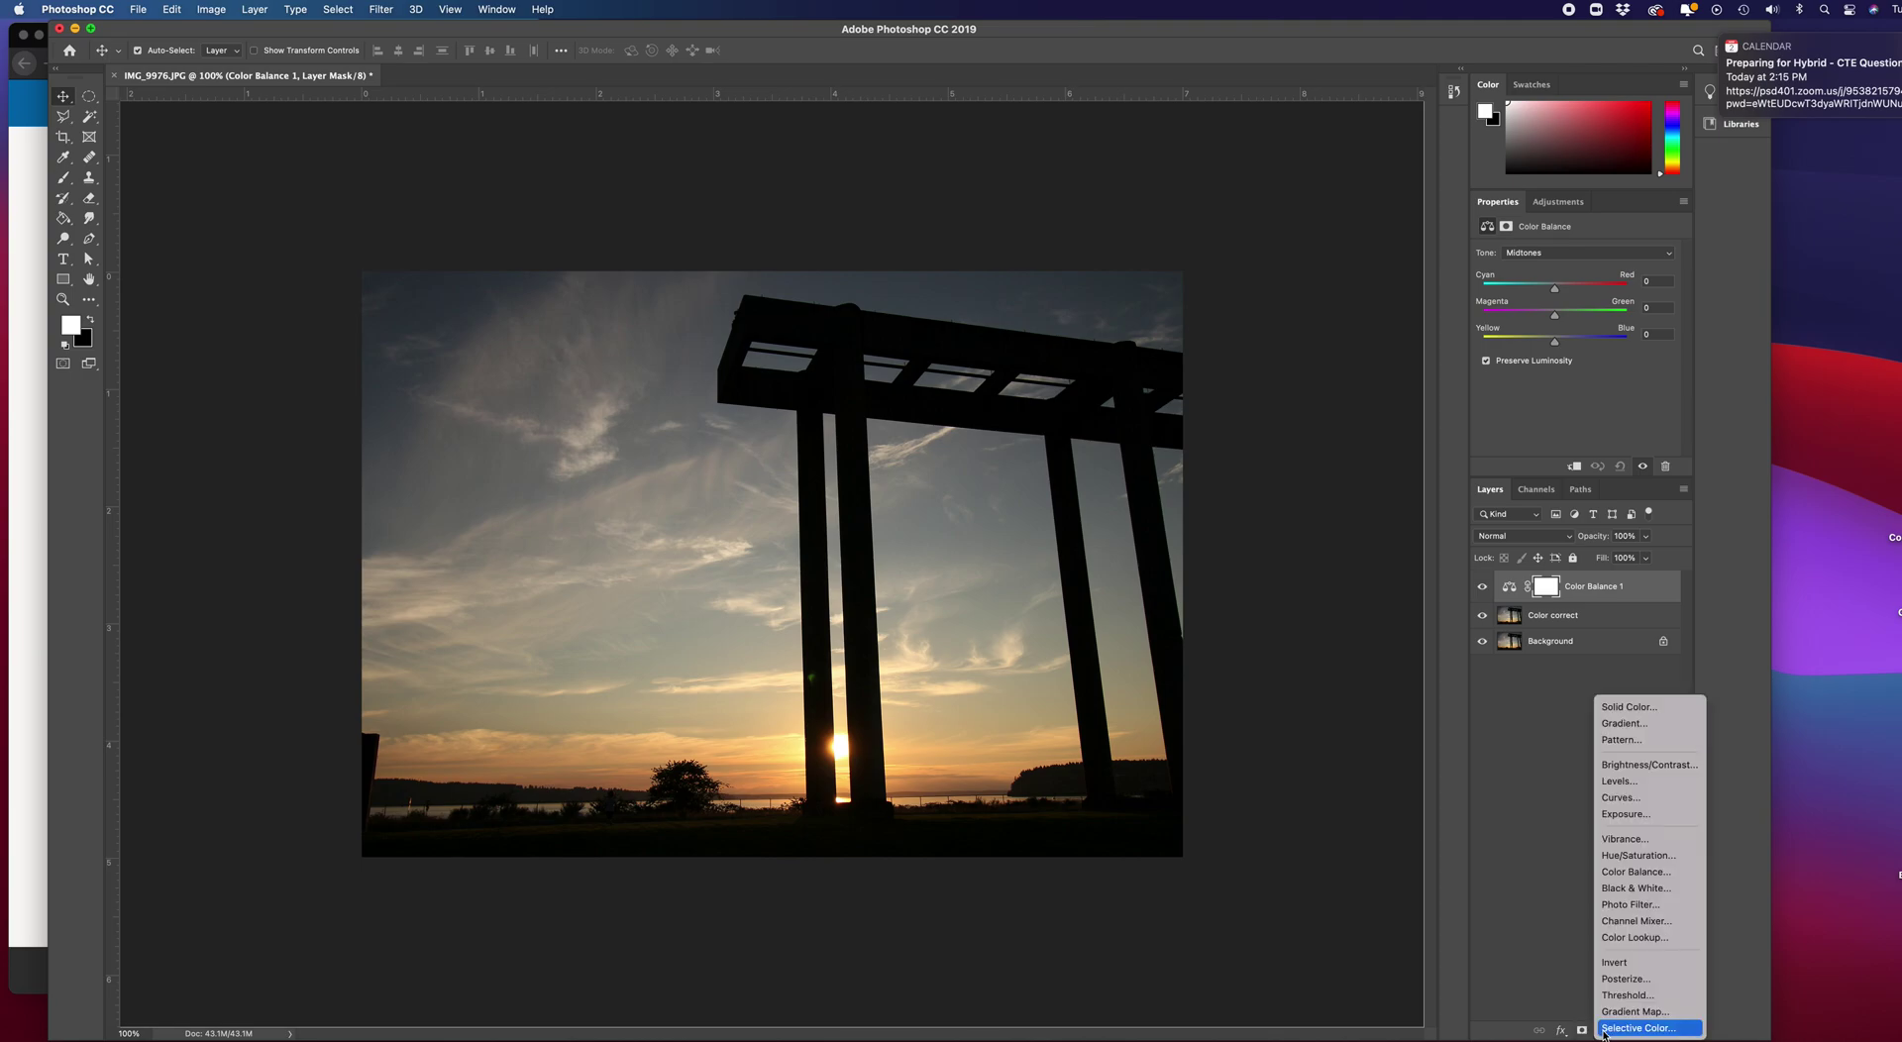
click(1652, 855)
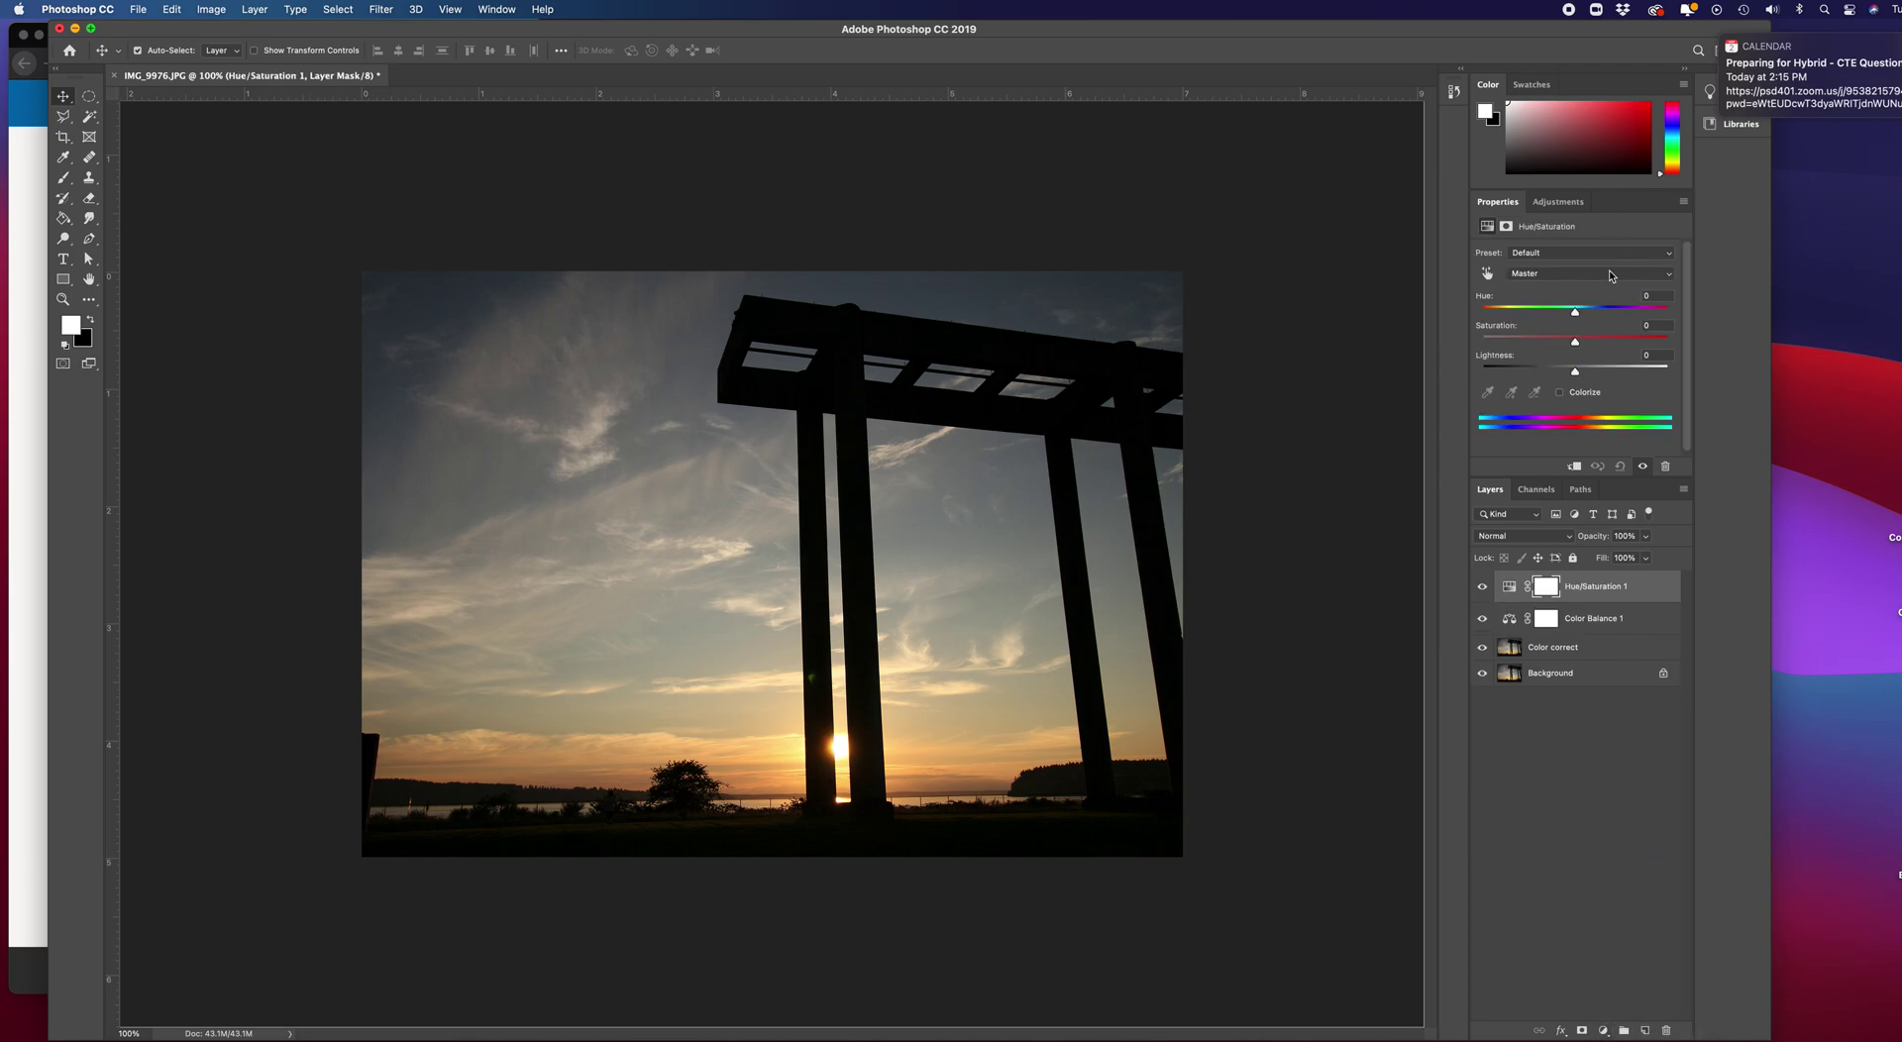
click(1605, 1032)
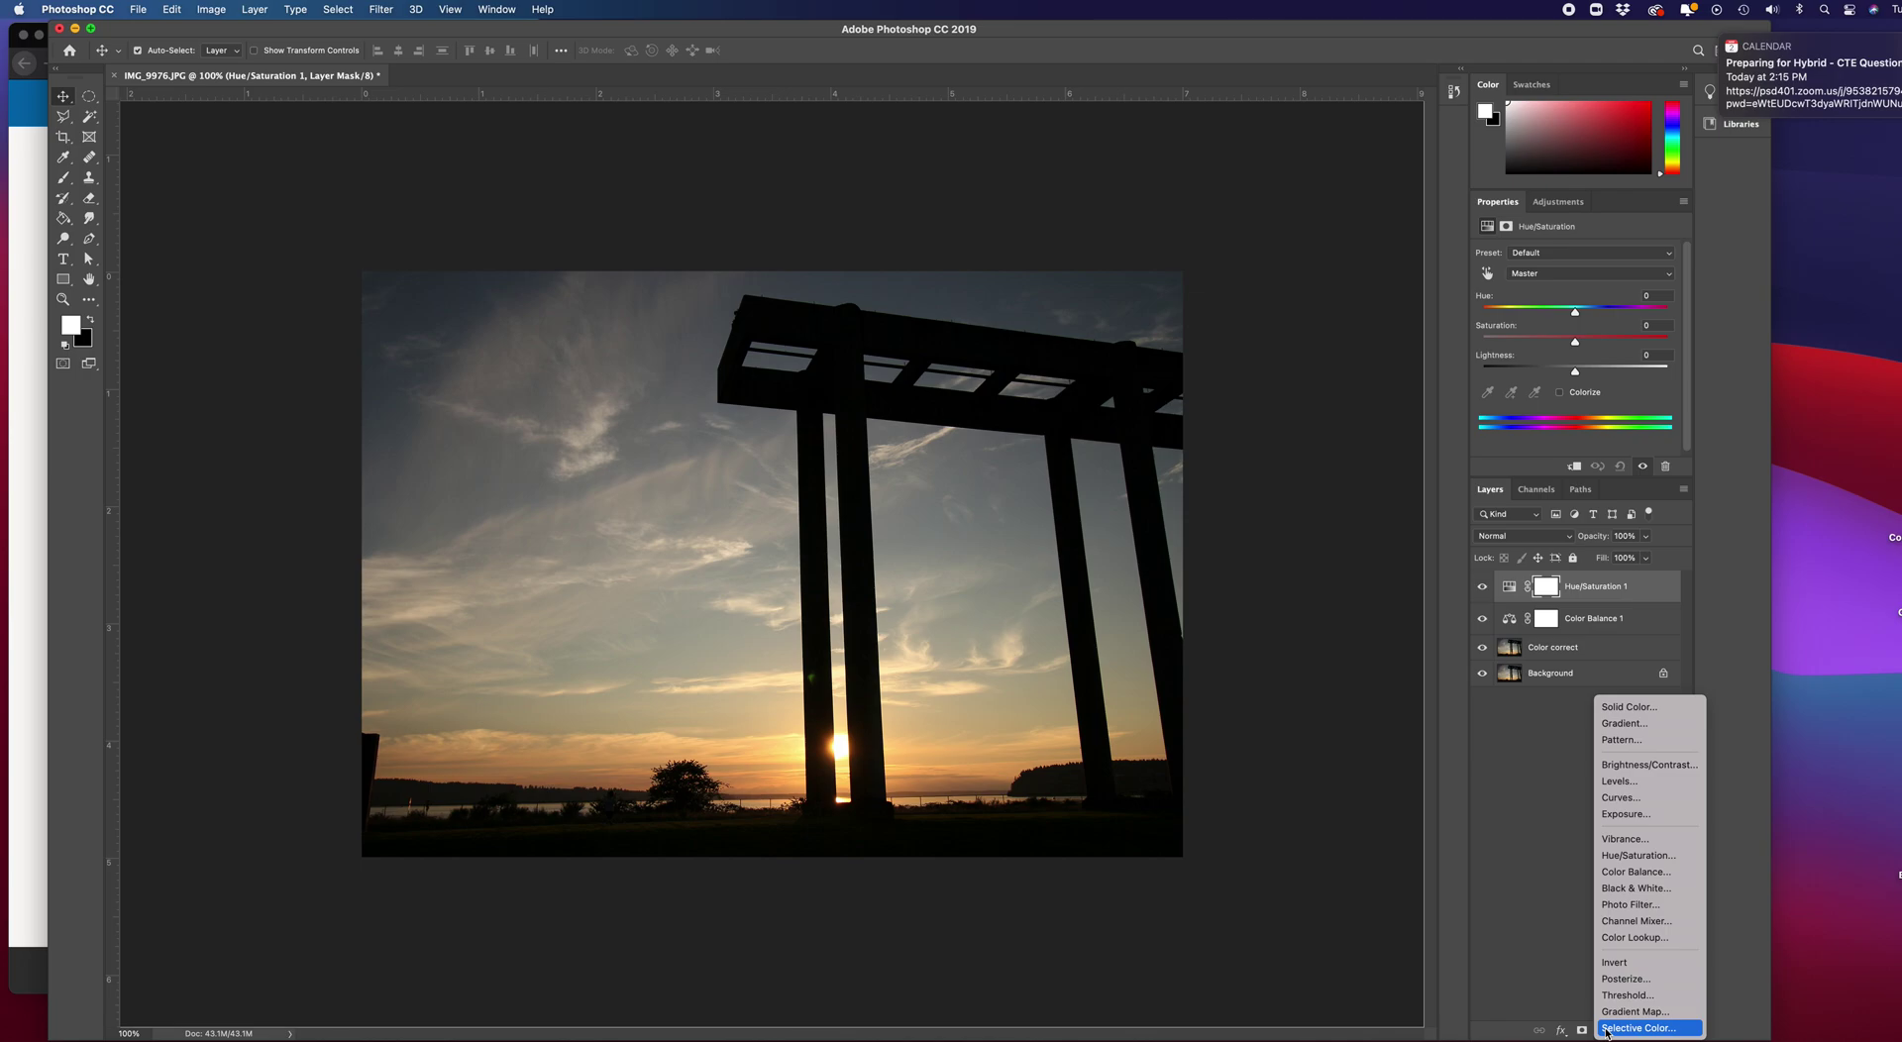
click(1627, 939)
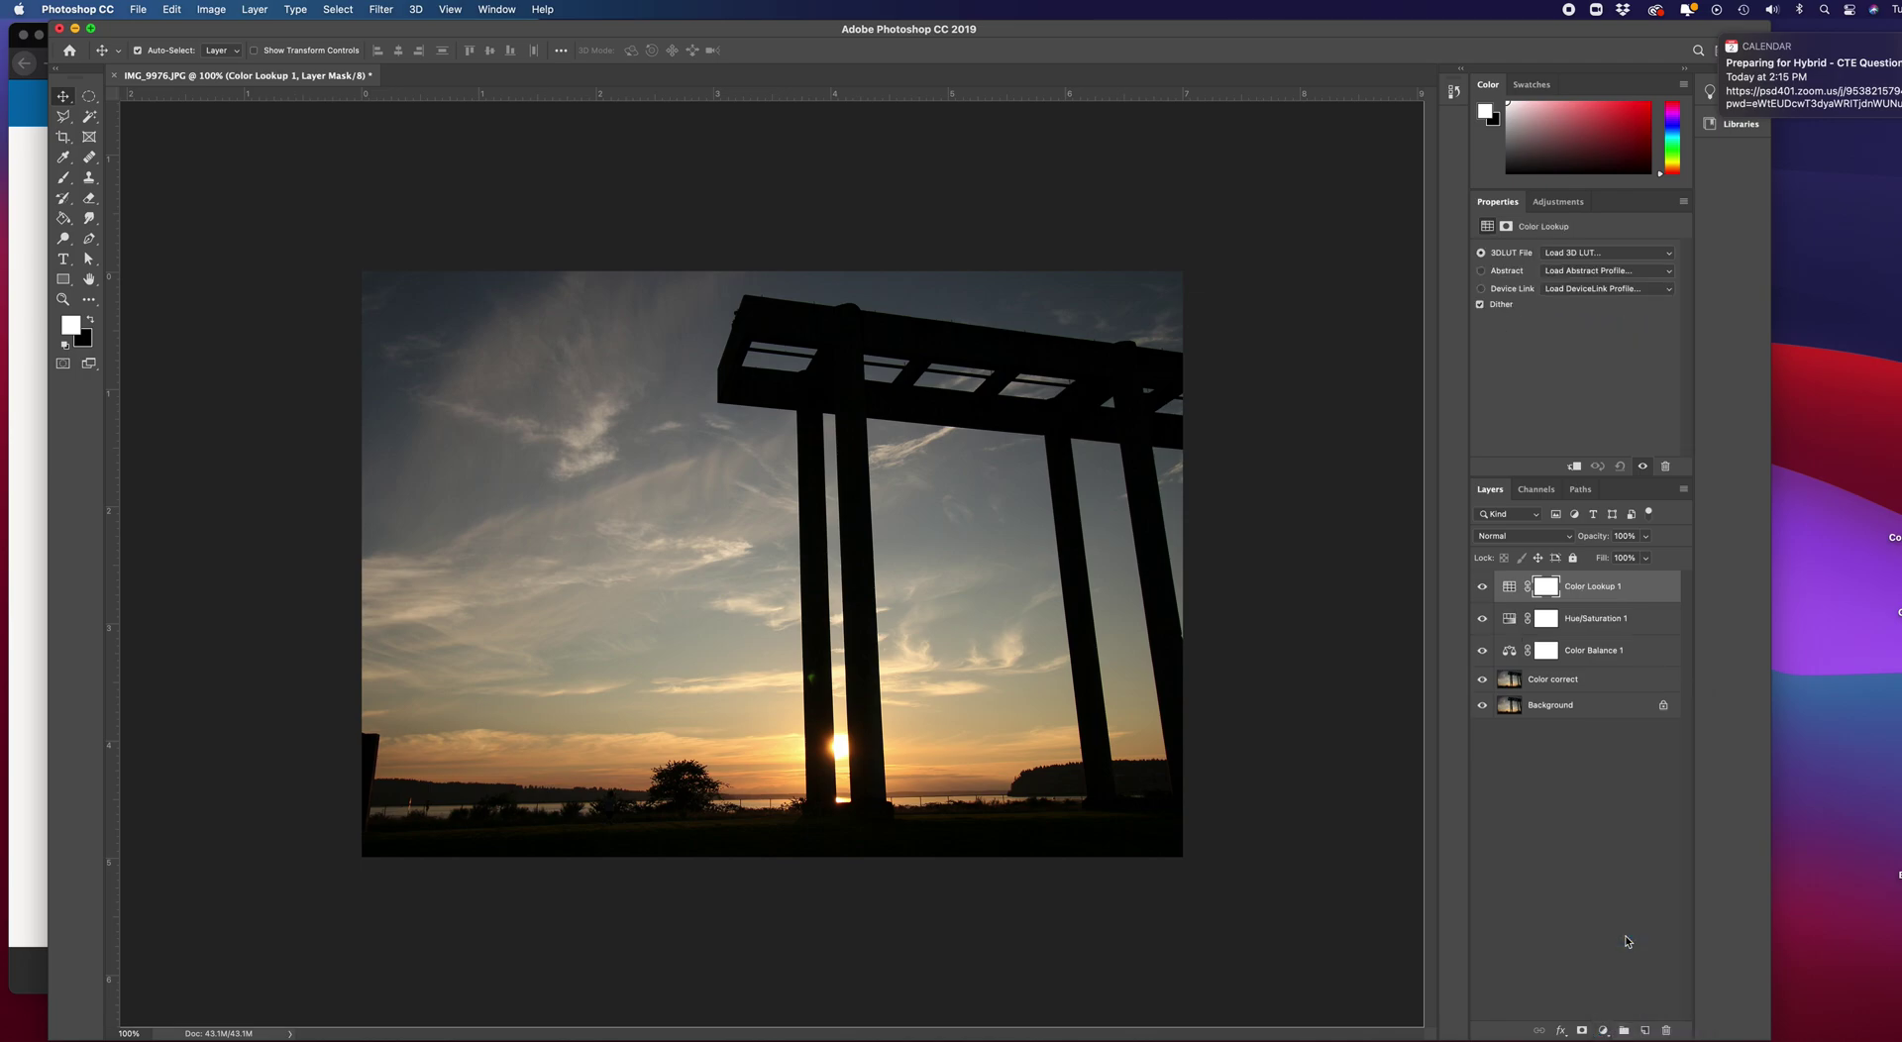
Add a Levels adjustment layer on top and darken its midtones to 0.81
click(1603, 1032)
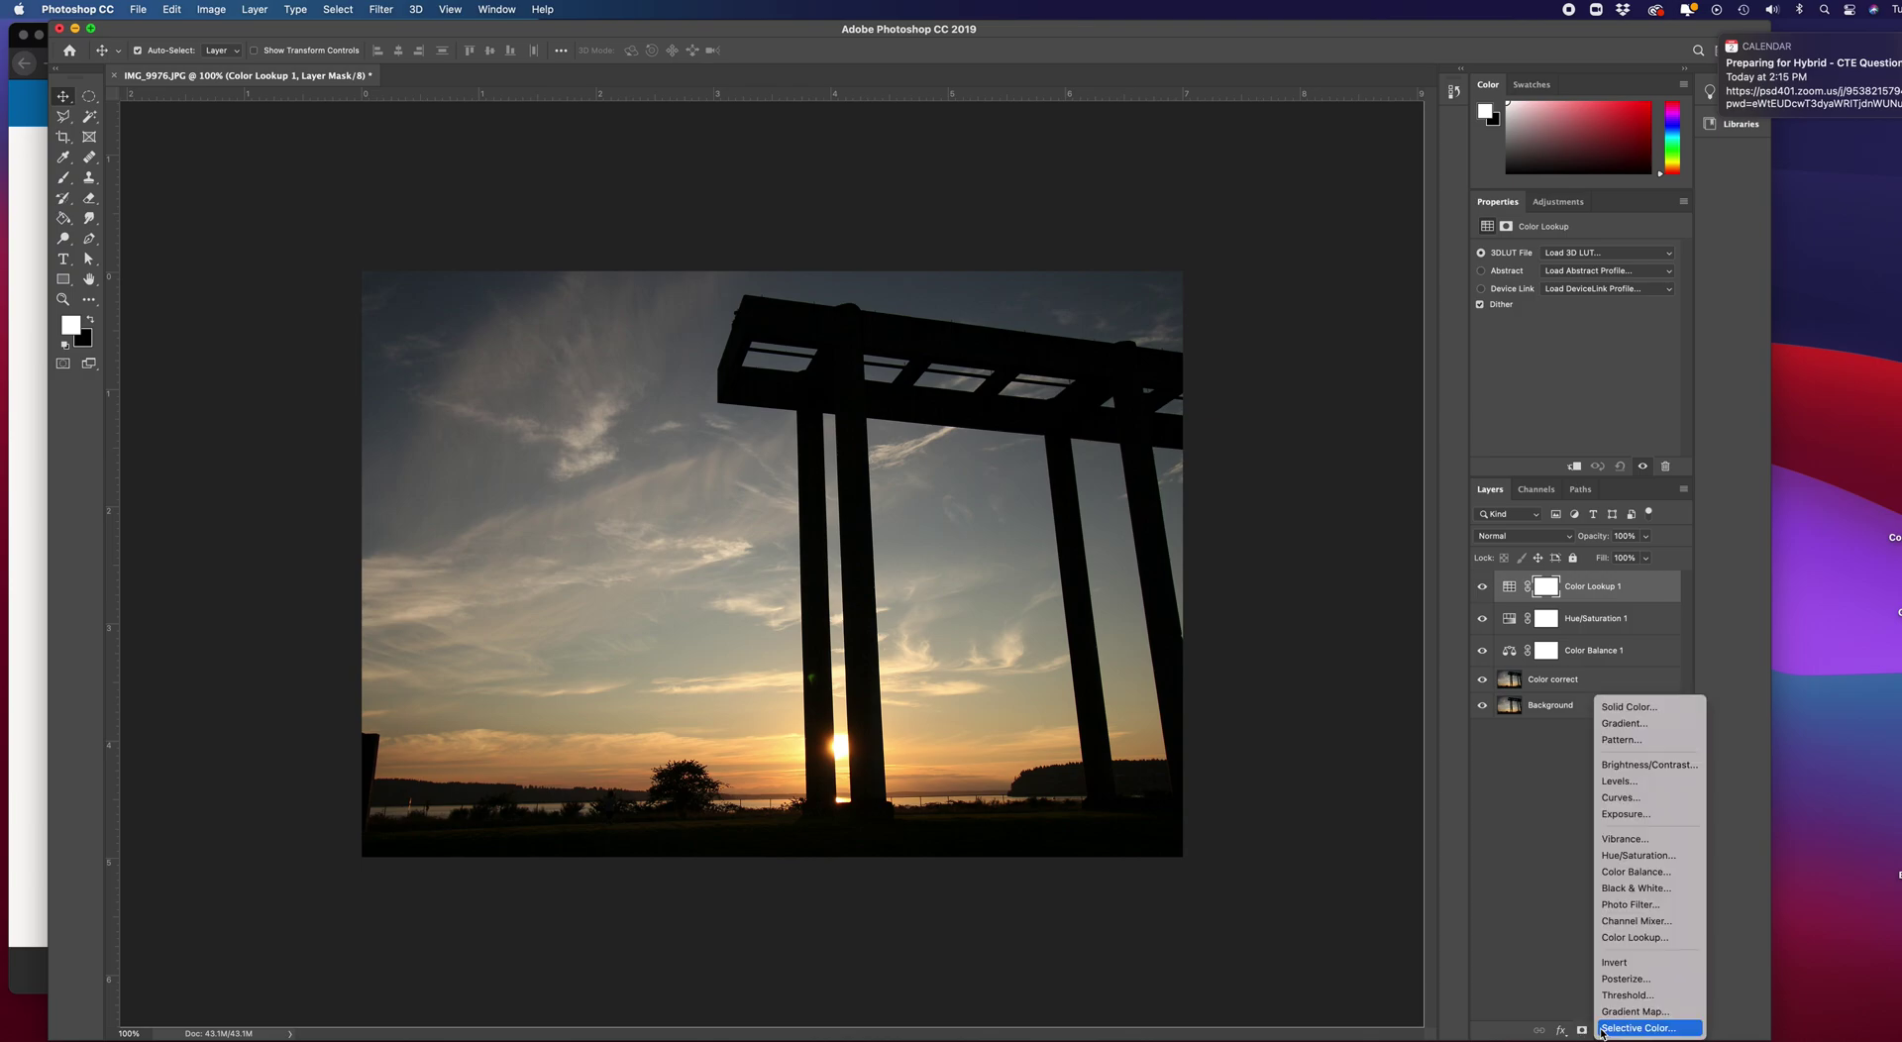
click(1649, 782)
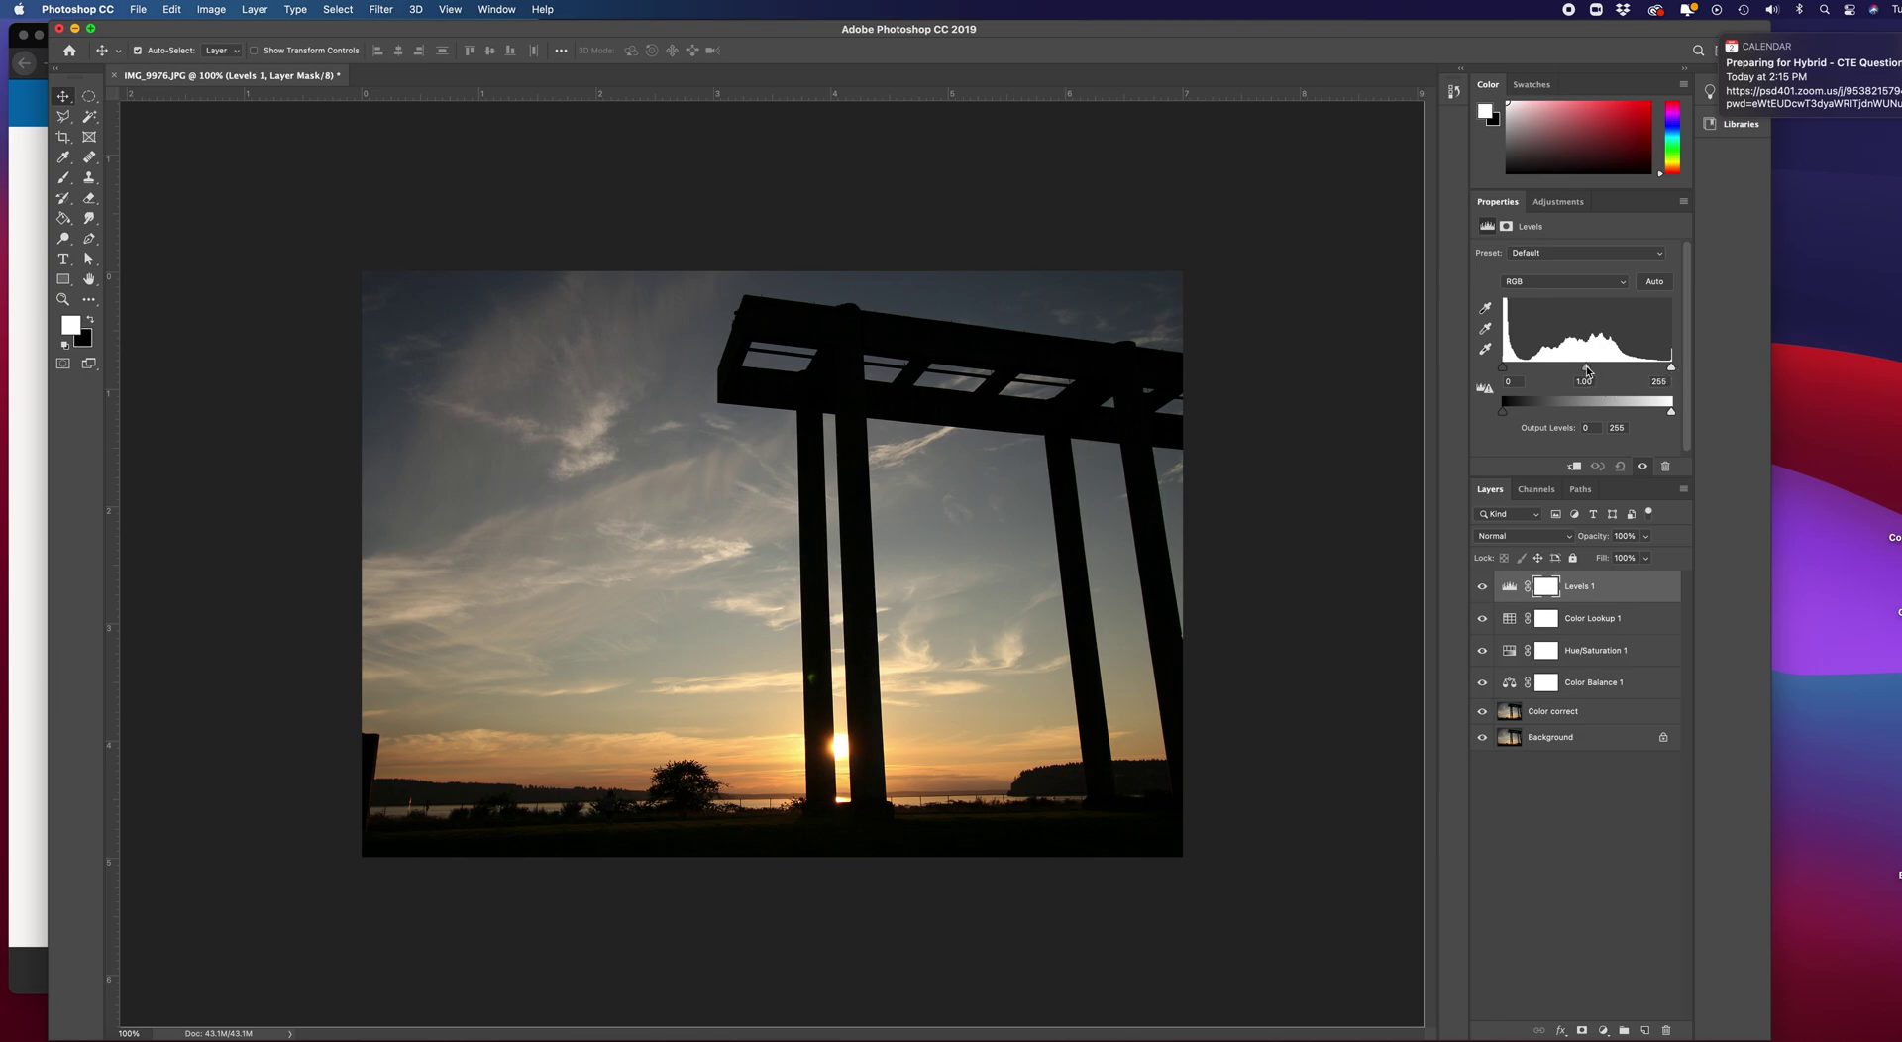
mouse_move(1585, 370)
mouse_down()
mouse_move(1566, 370)
mouse_move(1603, 373)
mouse_up()
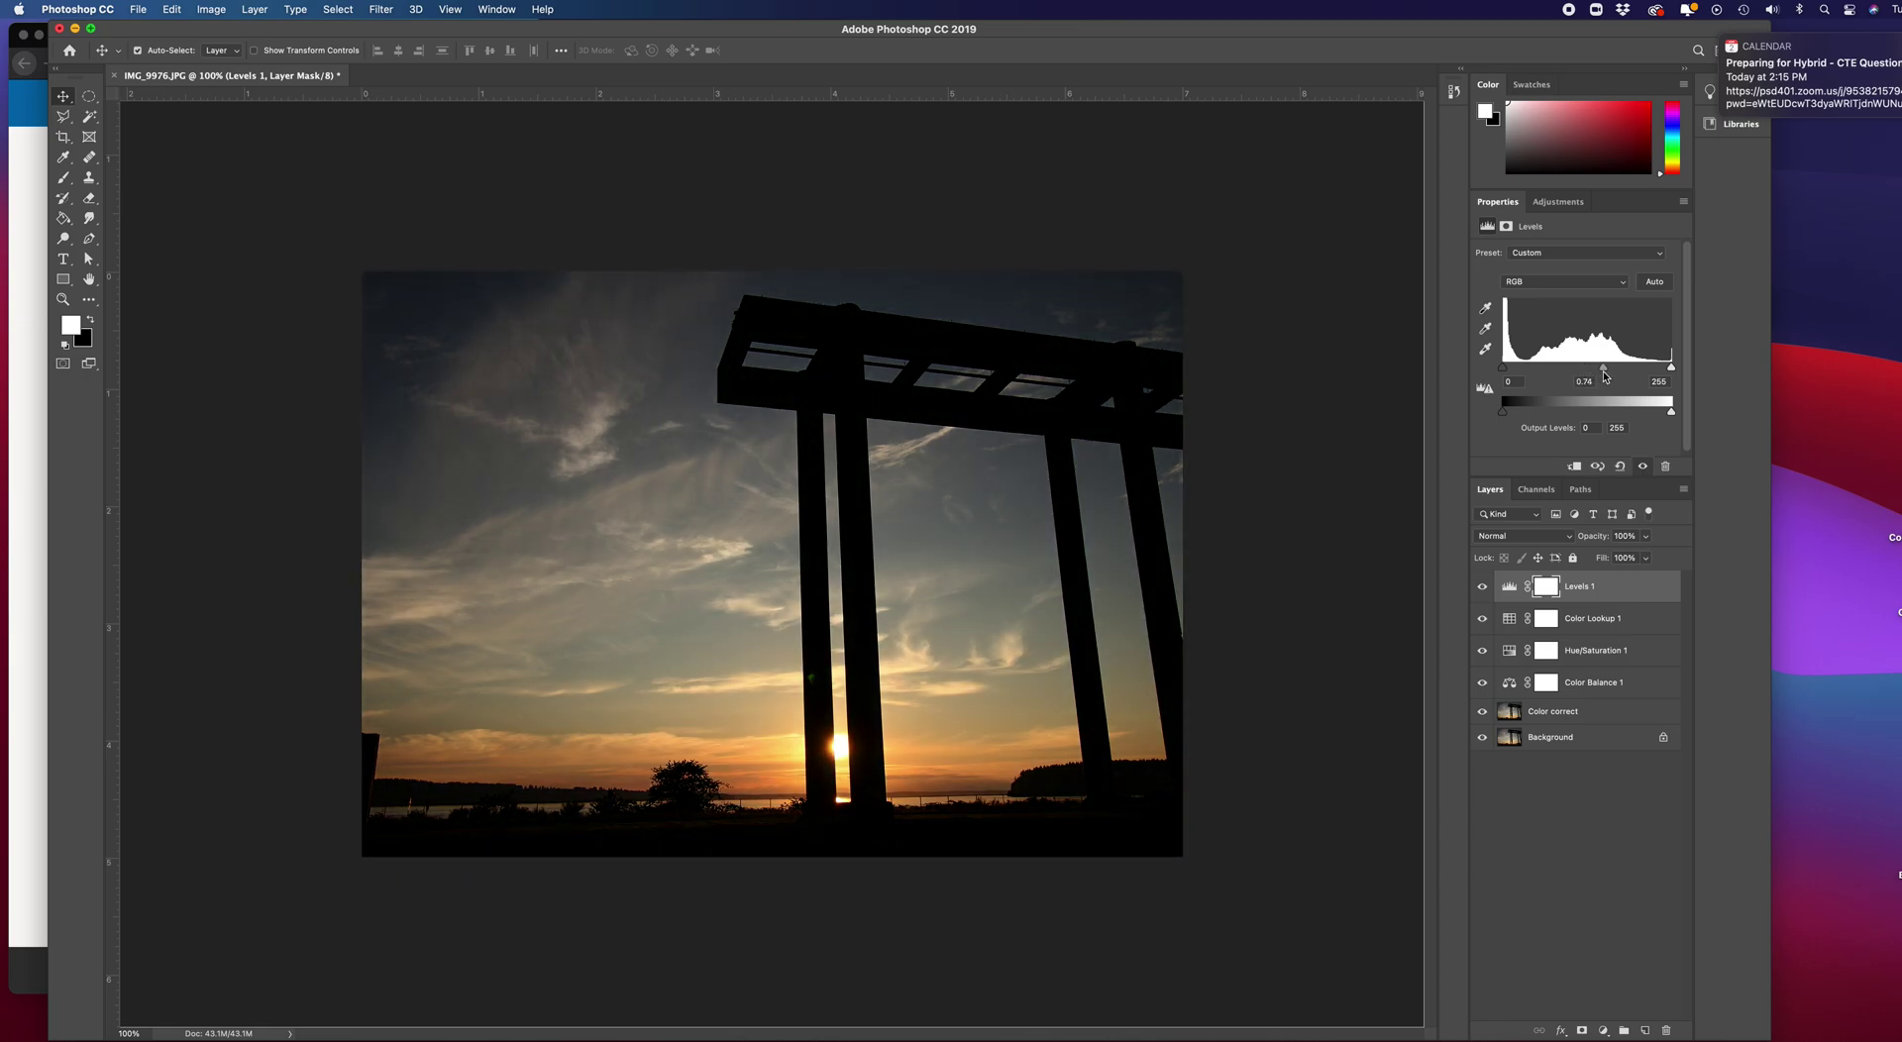
drag(1605, 376, 1598, 379)
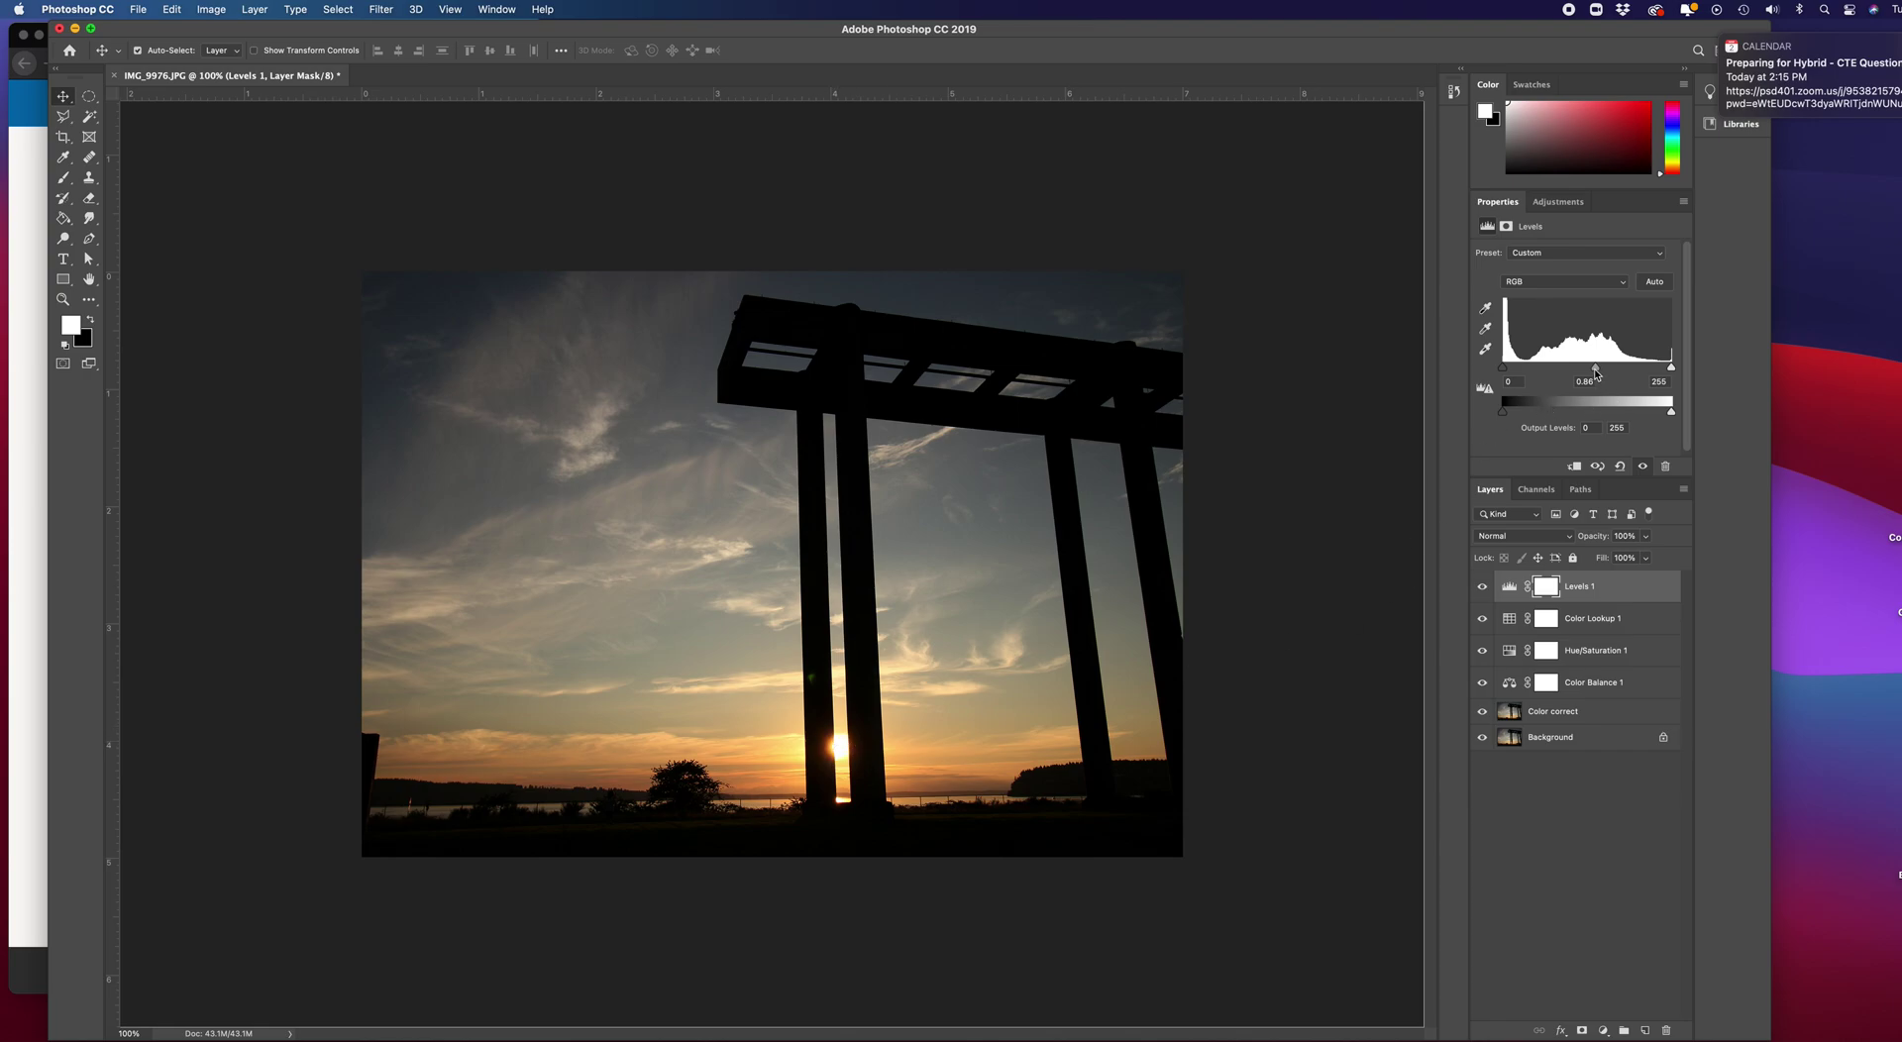
drag(1594, 373, 1600, 374)
Try setting the Levels gray point by sampling the photo near the horizon, and restore the original color cast
click(1485, 331)
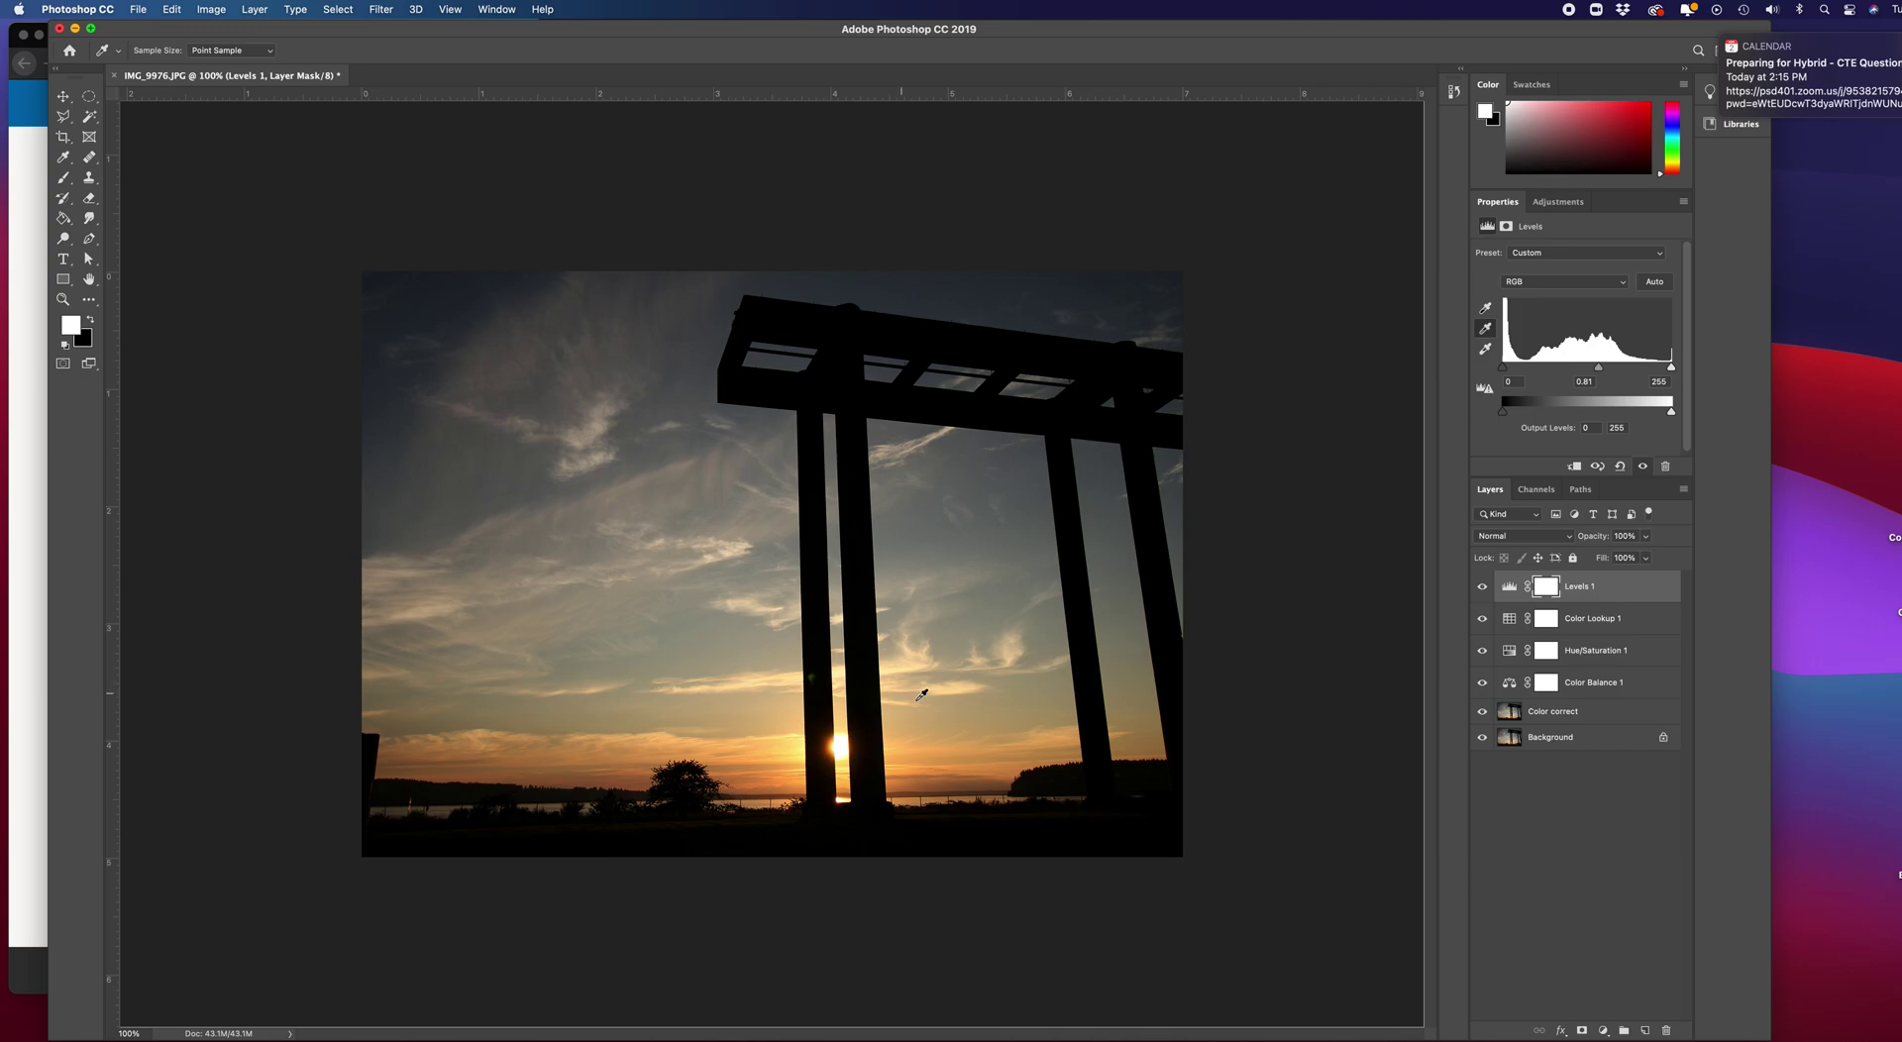
click(998, 782)
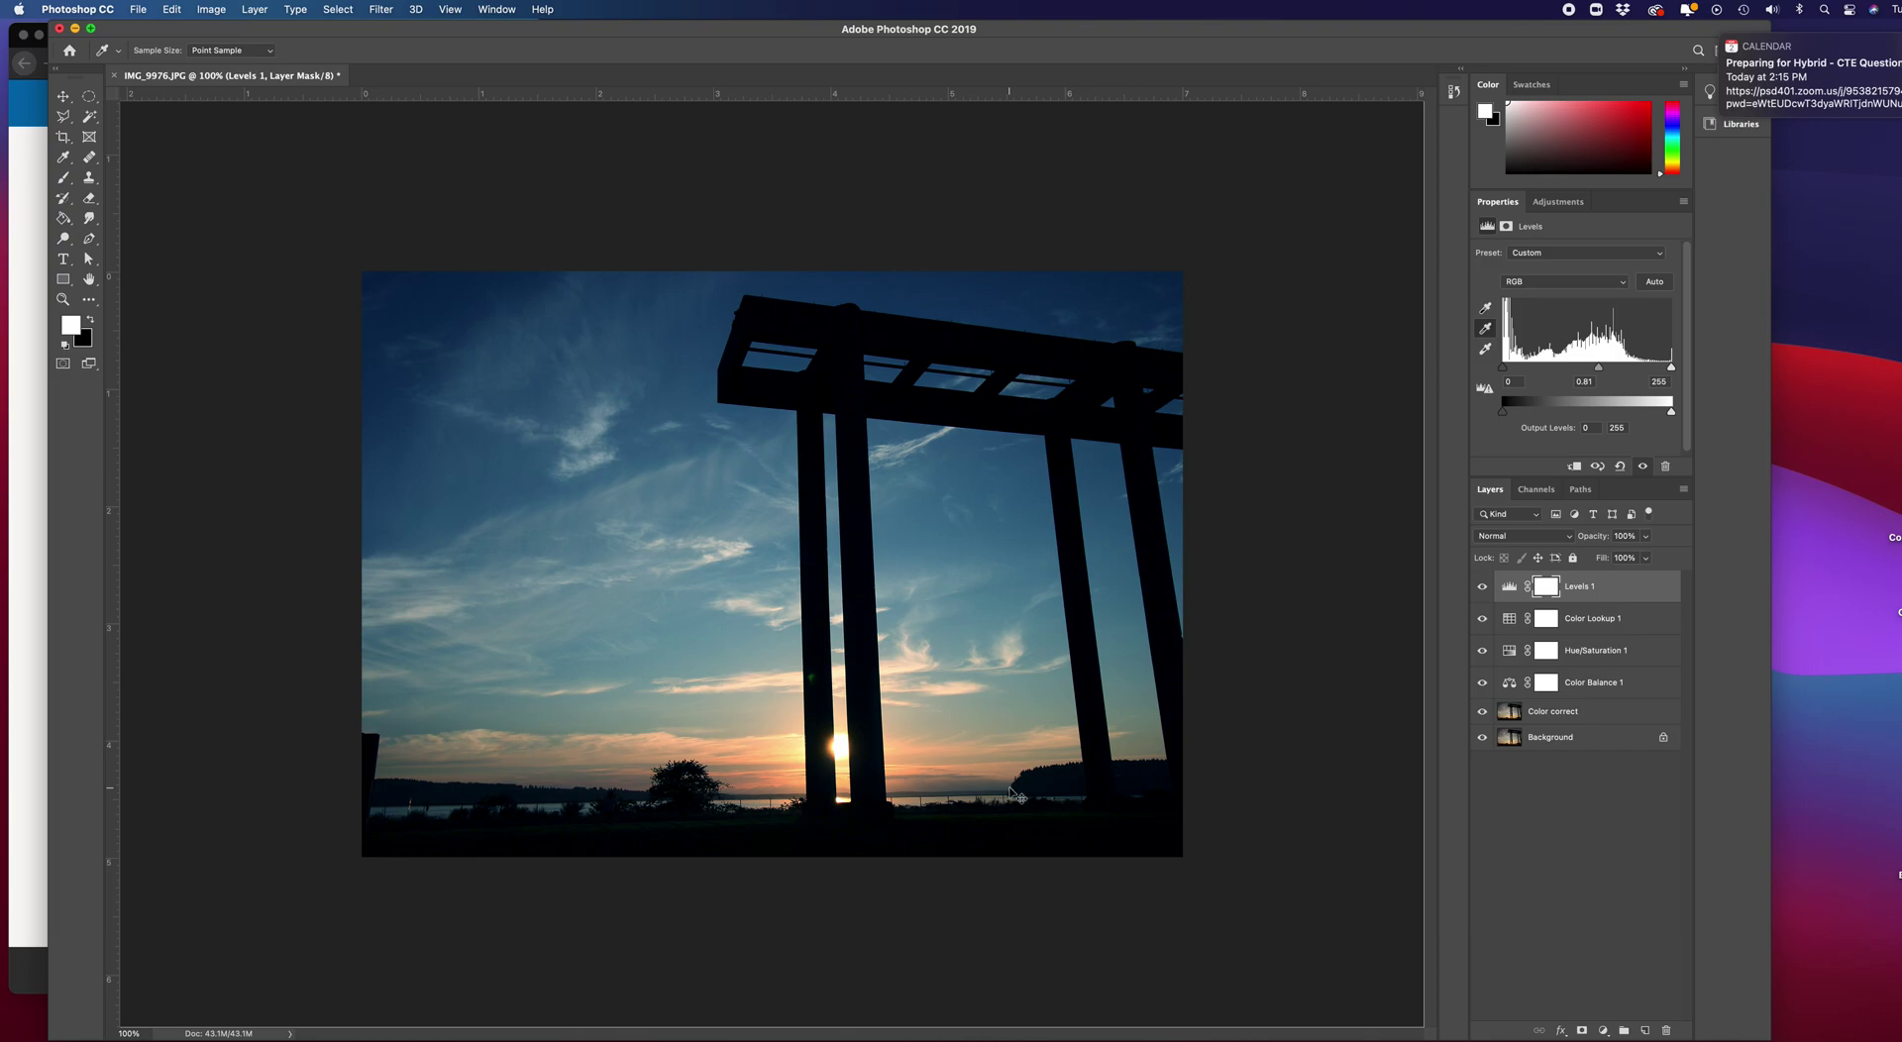
click(1182, 792)
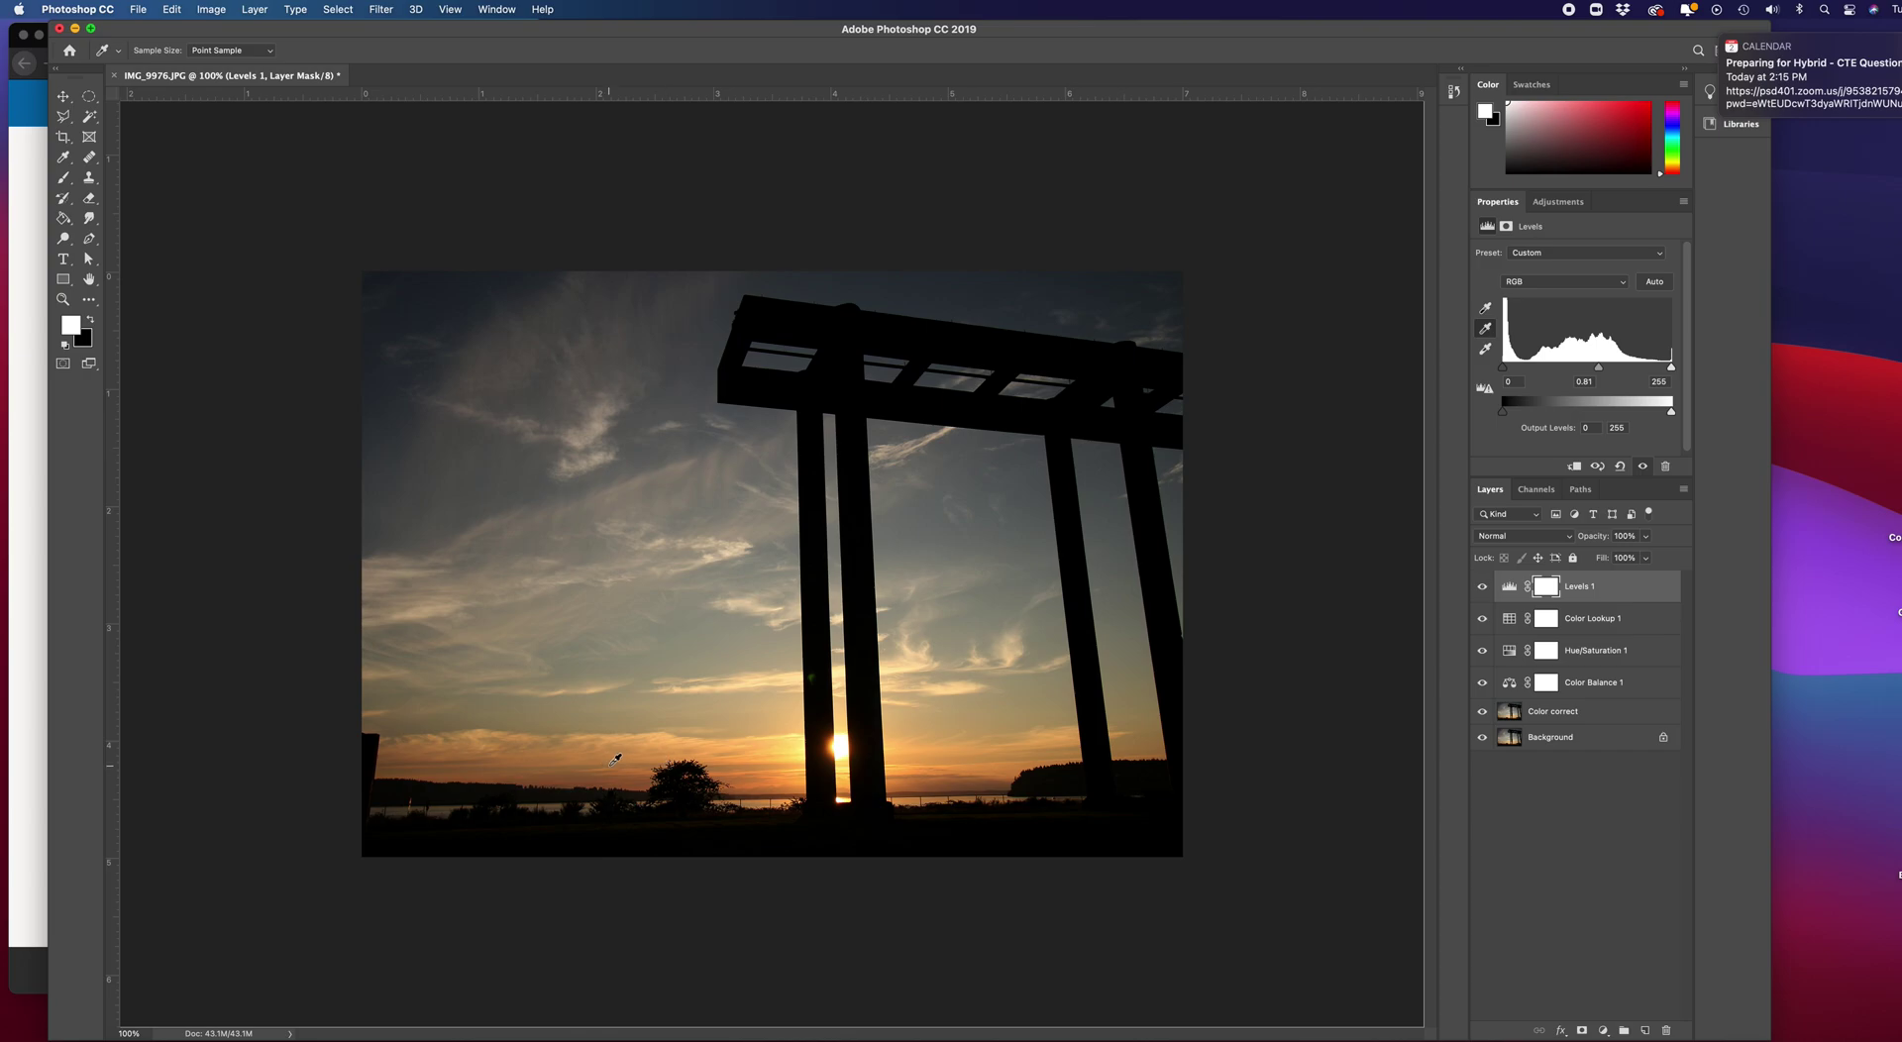
Apply the automatic Levels correction and set its midtone input level to 1.00
click(1654, 283)
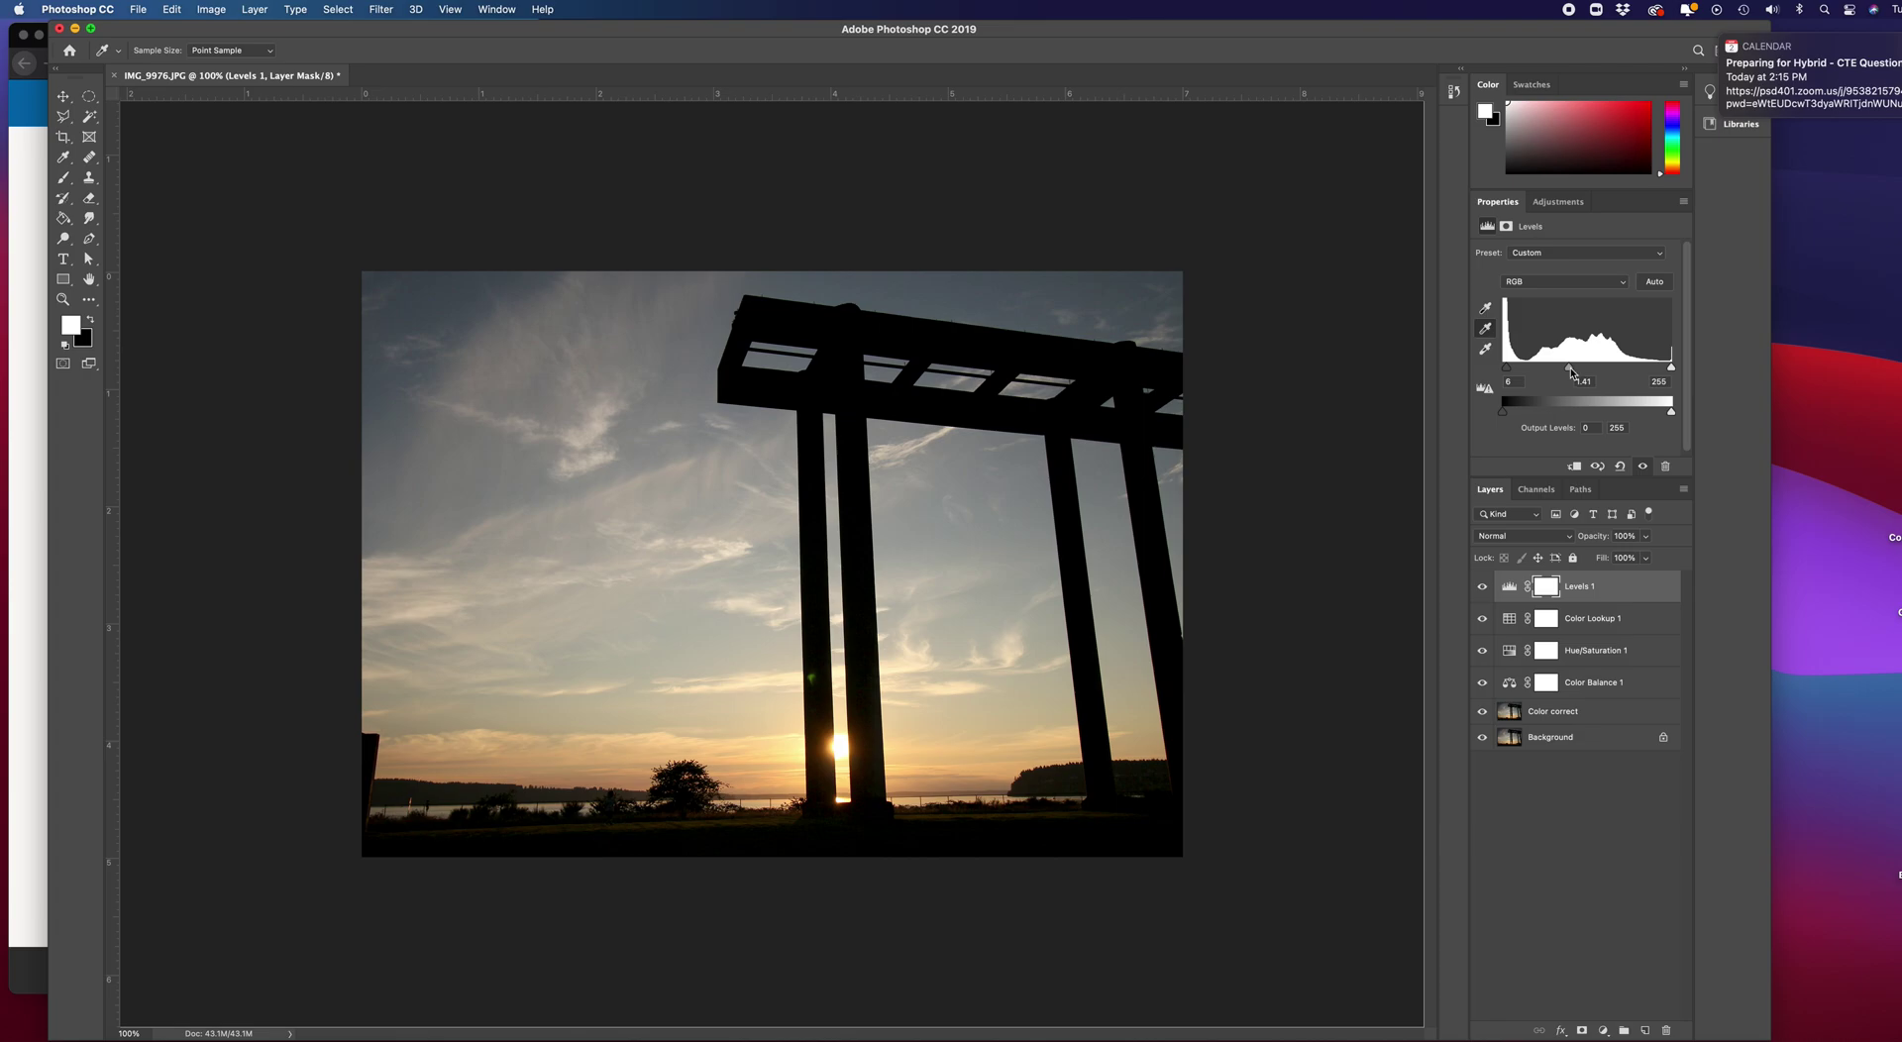
drag(1569, 367, 1590, 367)
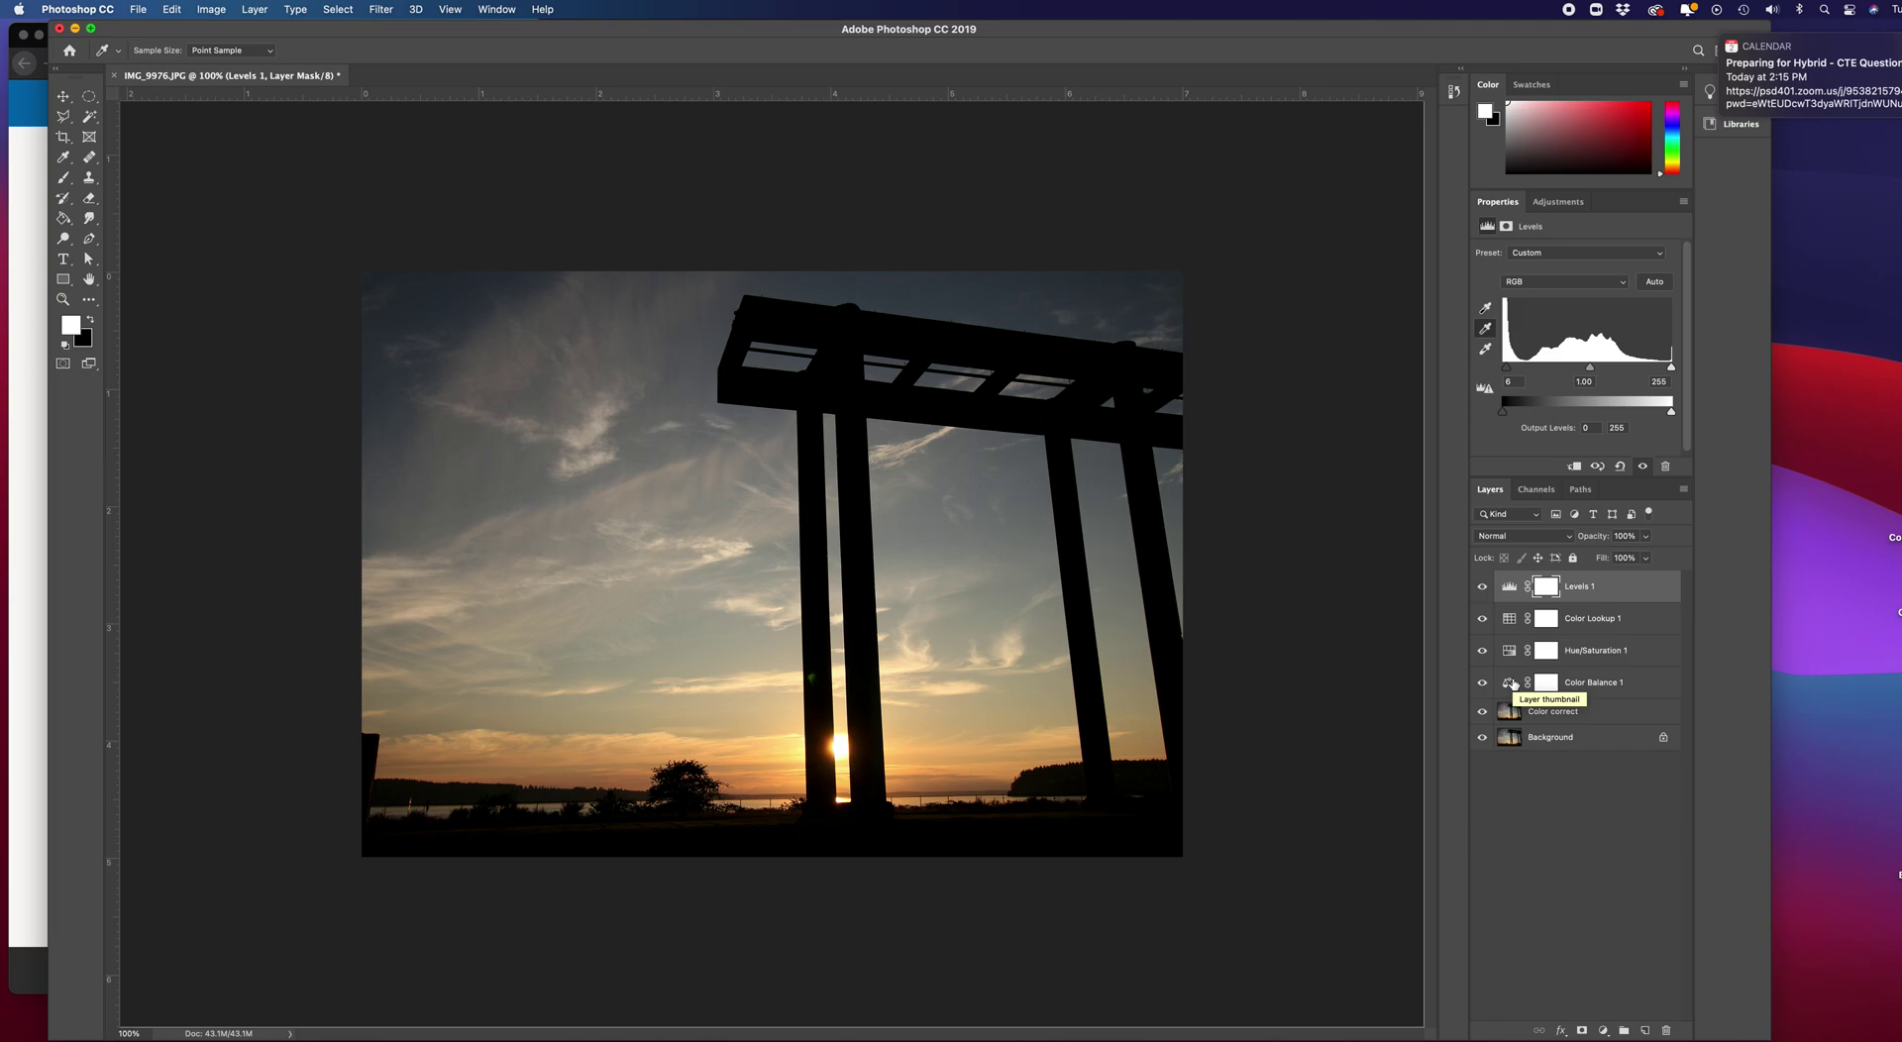
Try the save options for the photo in the Photoshop and JPEG formats, cancelling without saving
click(138, 11)
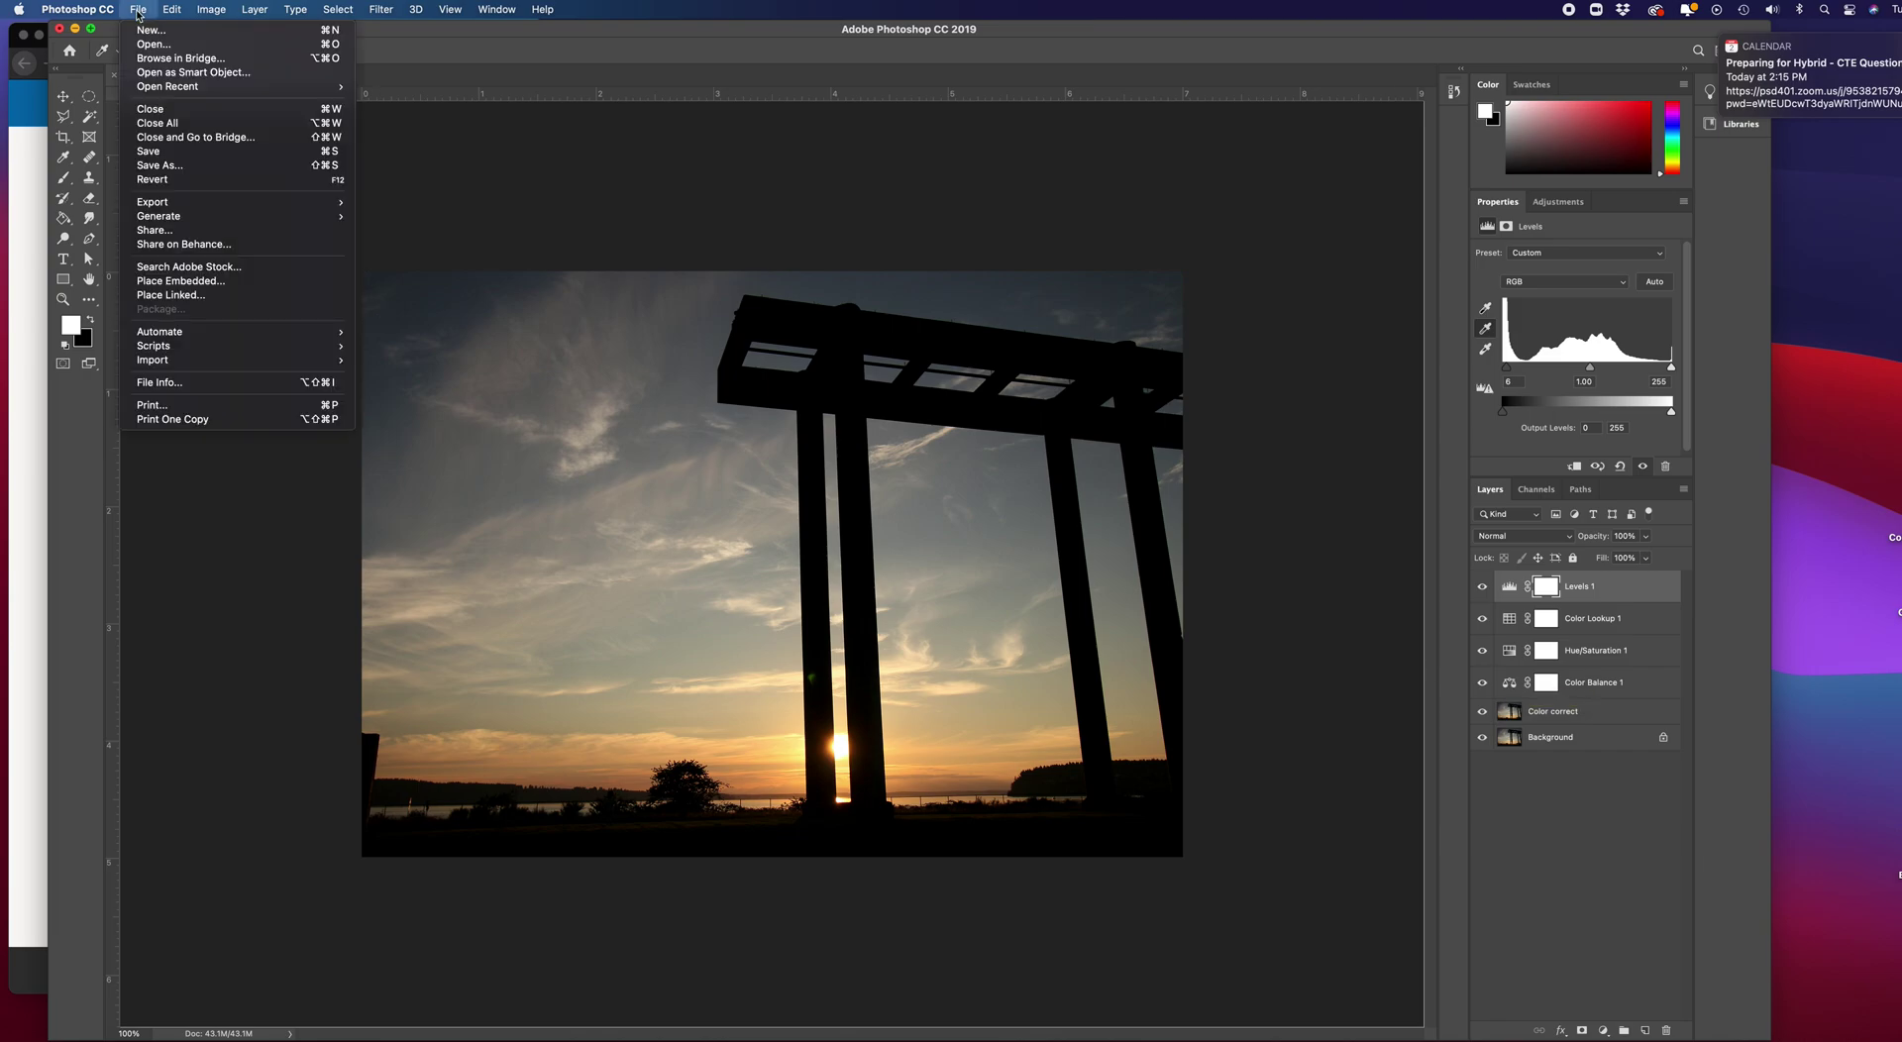
click(155, 167)
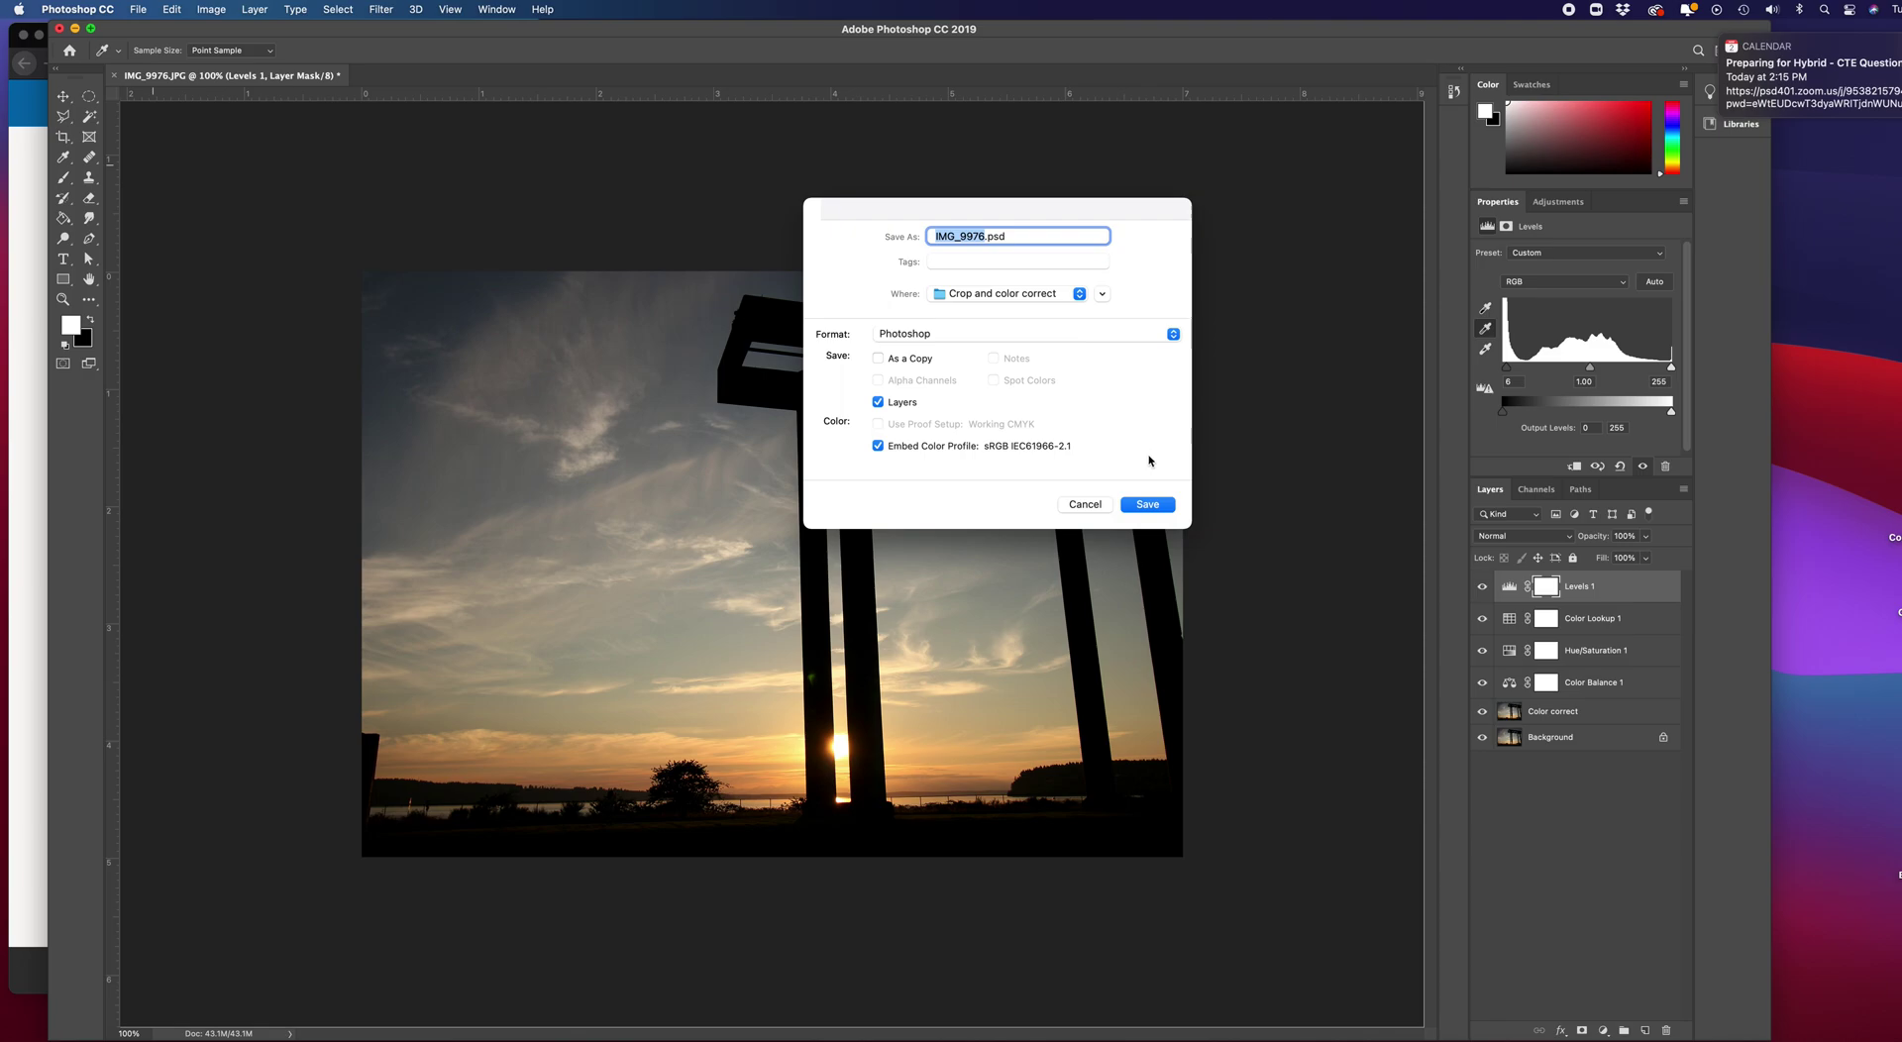
click(1090, 505)
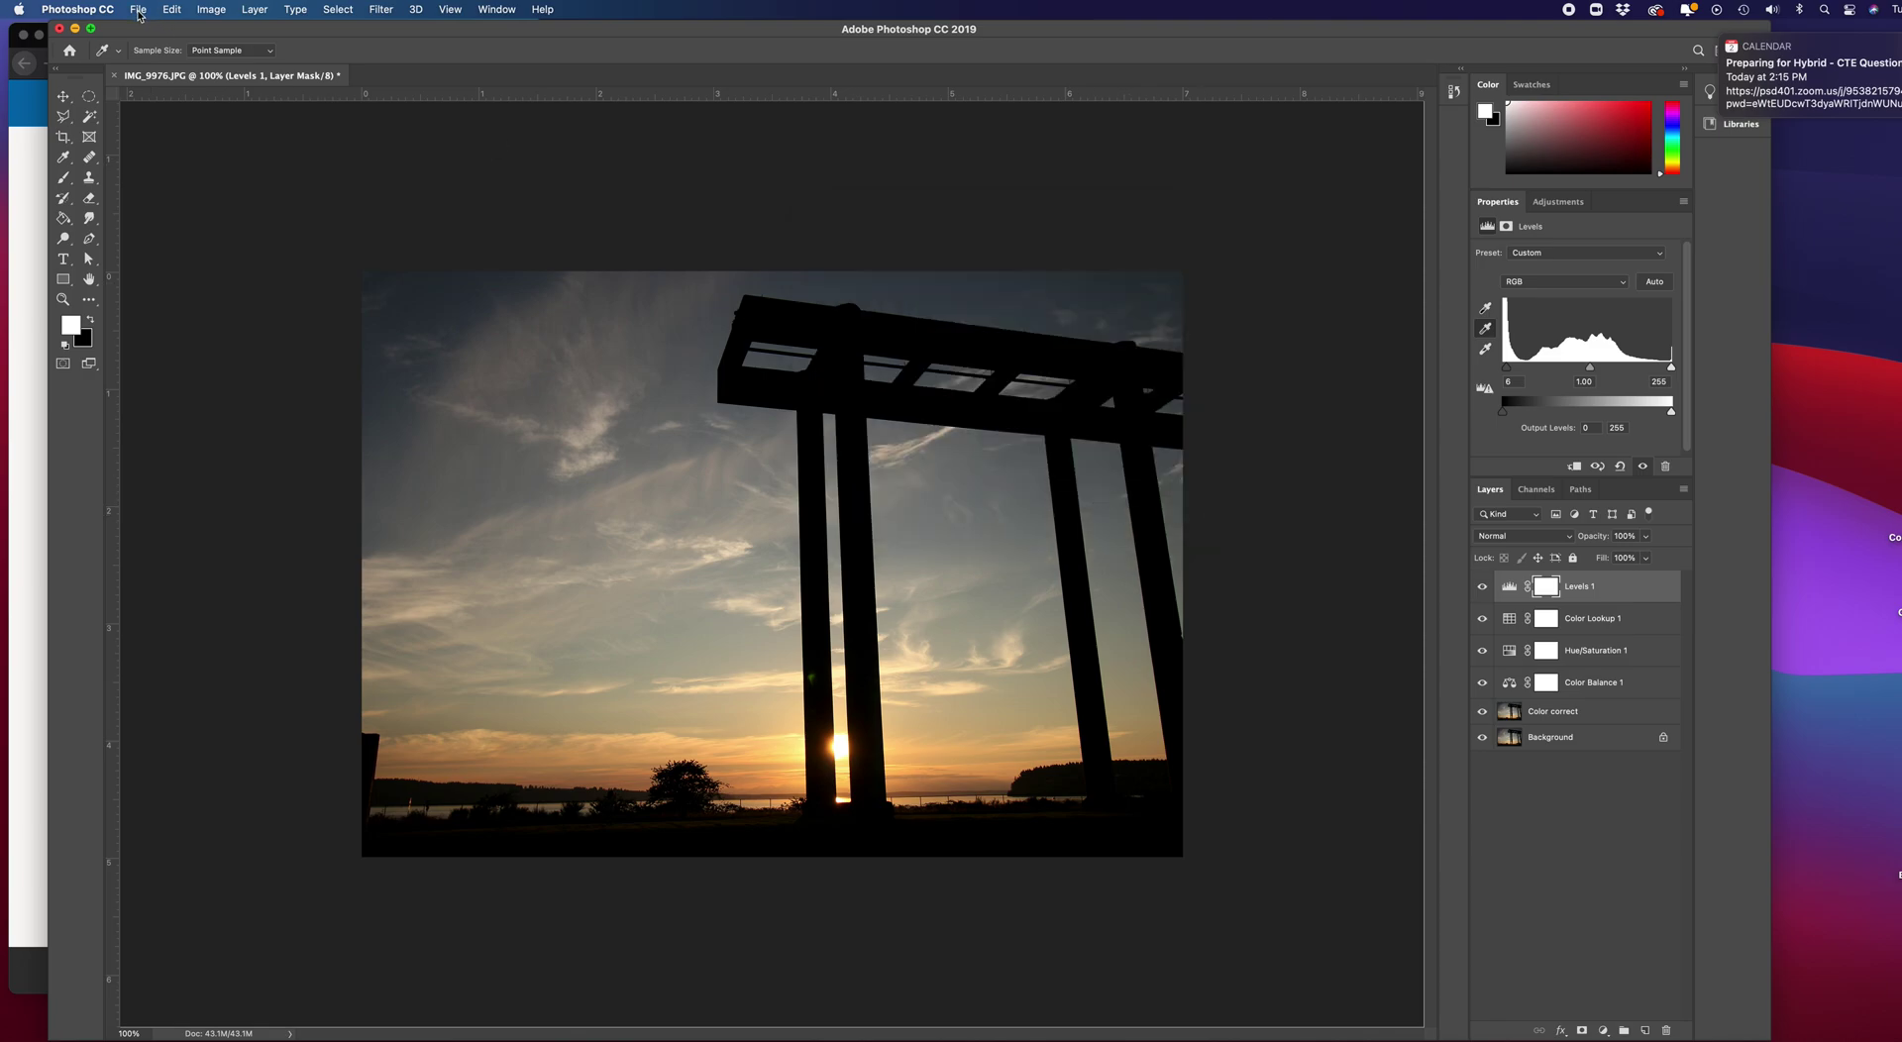
click(139, 12)
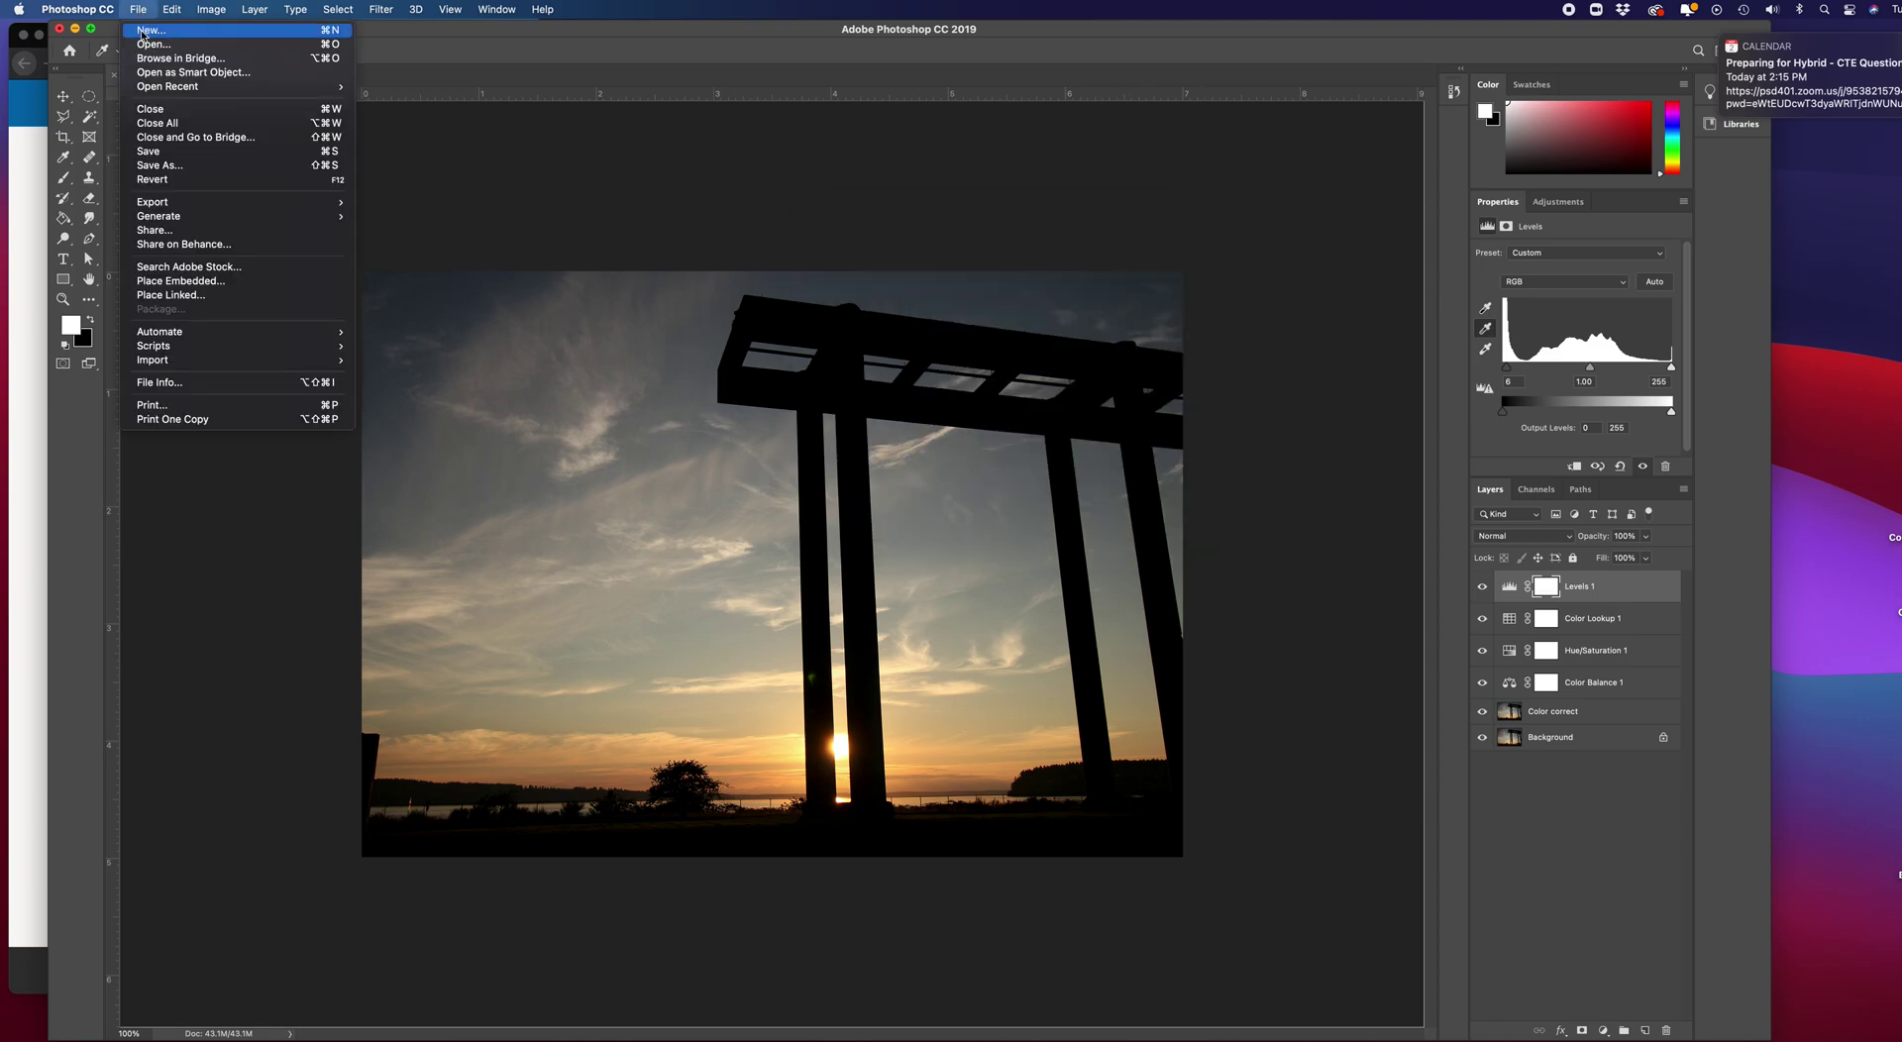
click(151, 165)
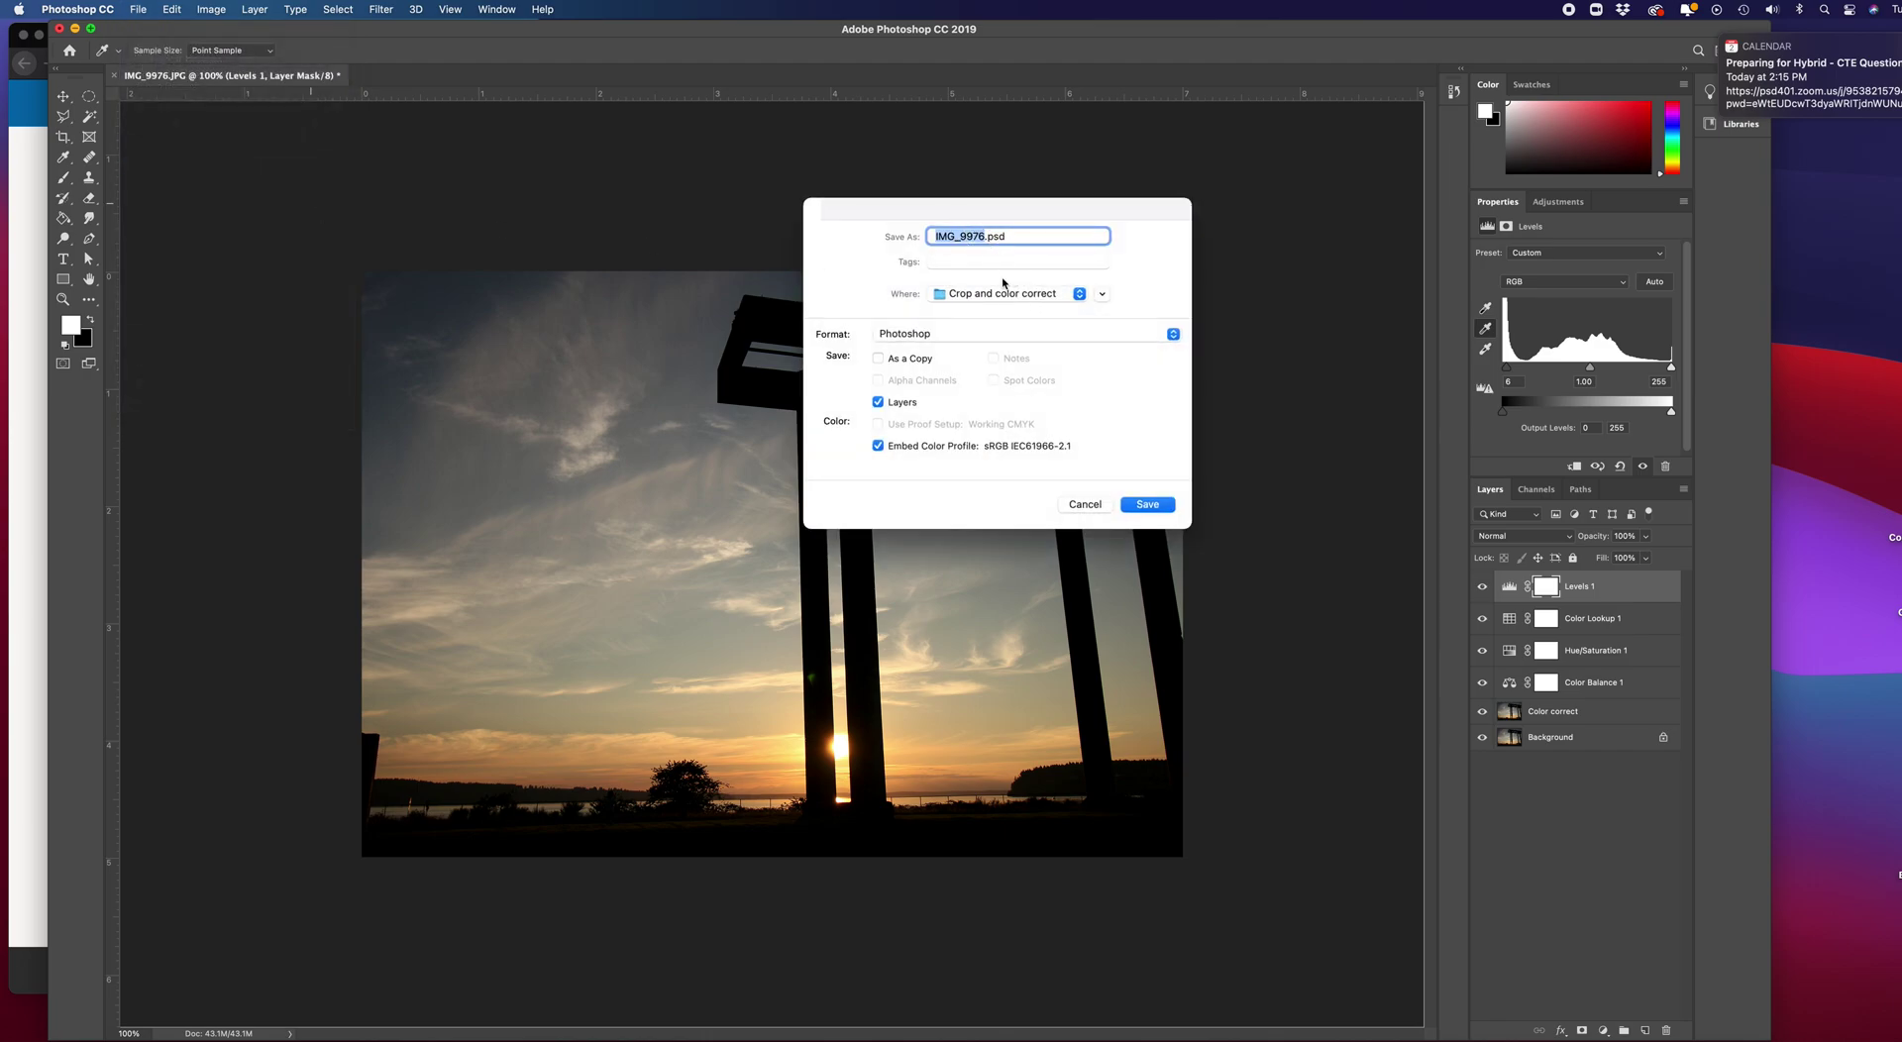
click(1171, 335)
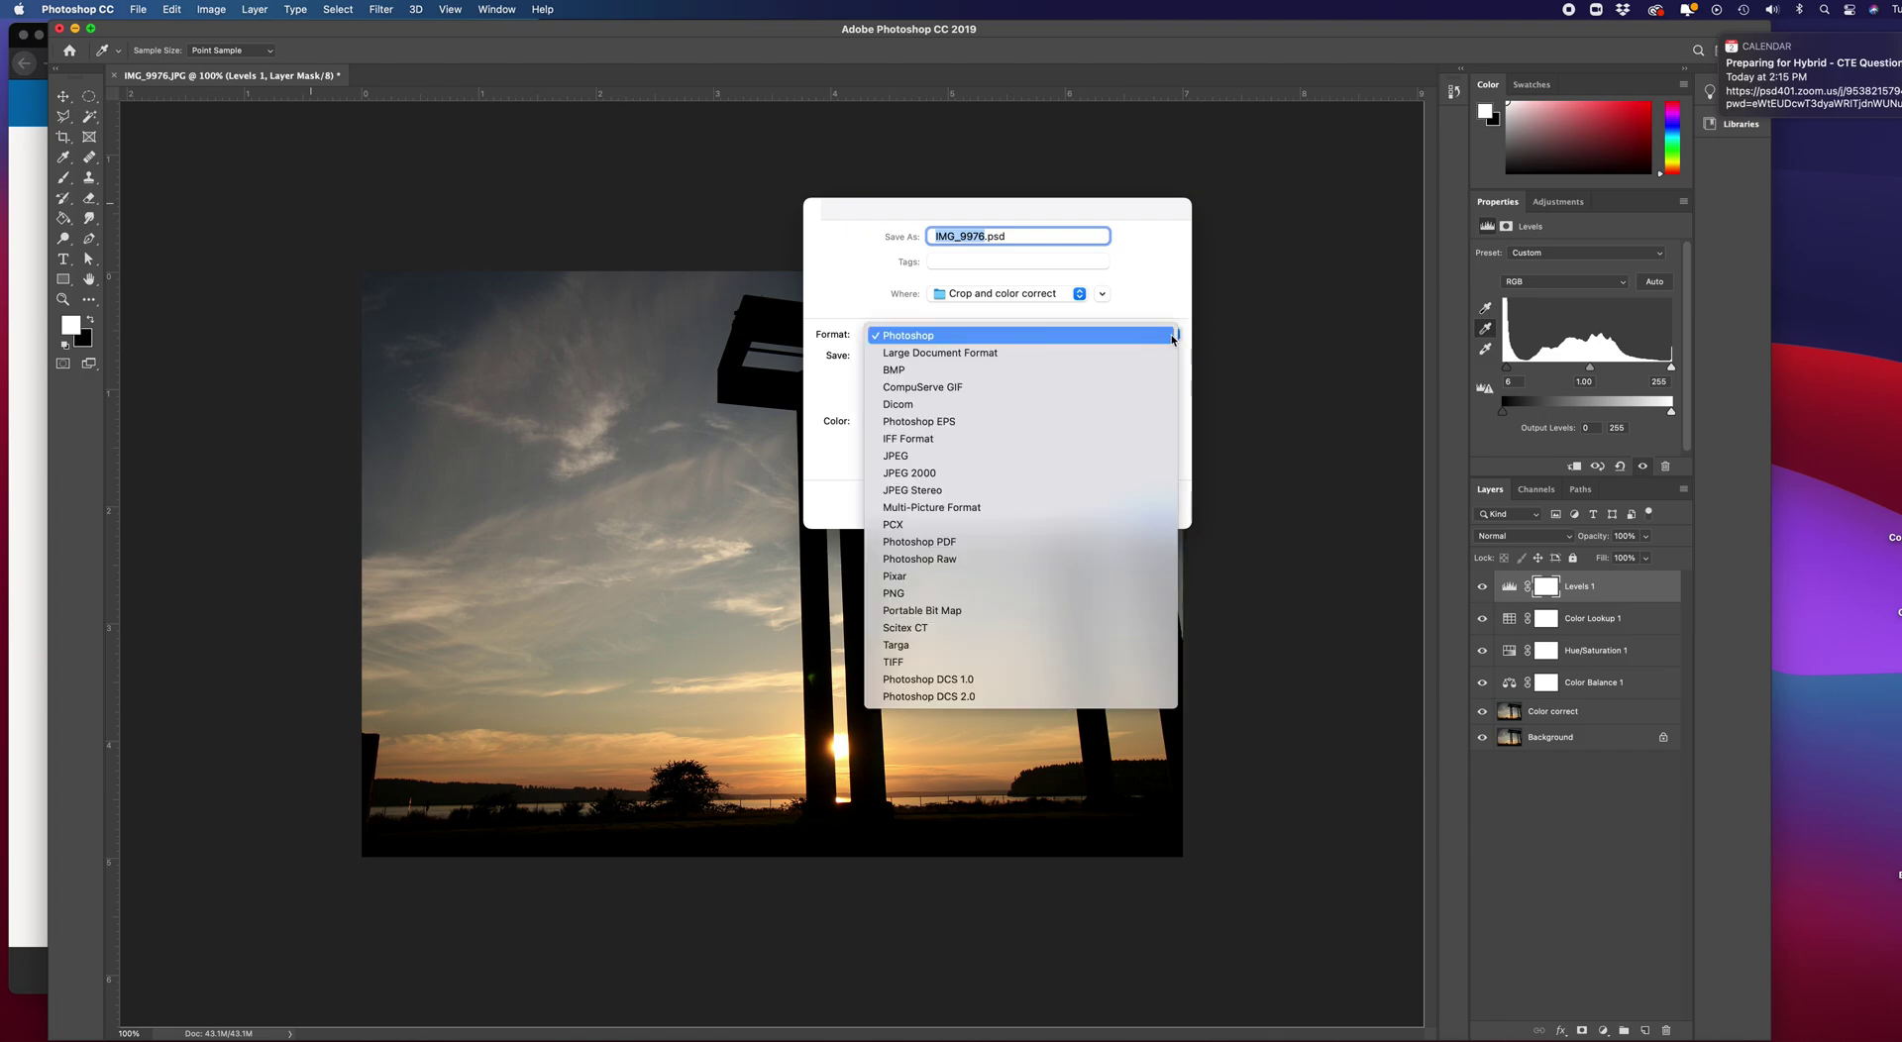
click(903, 457)
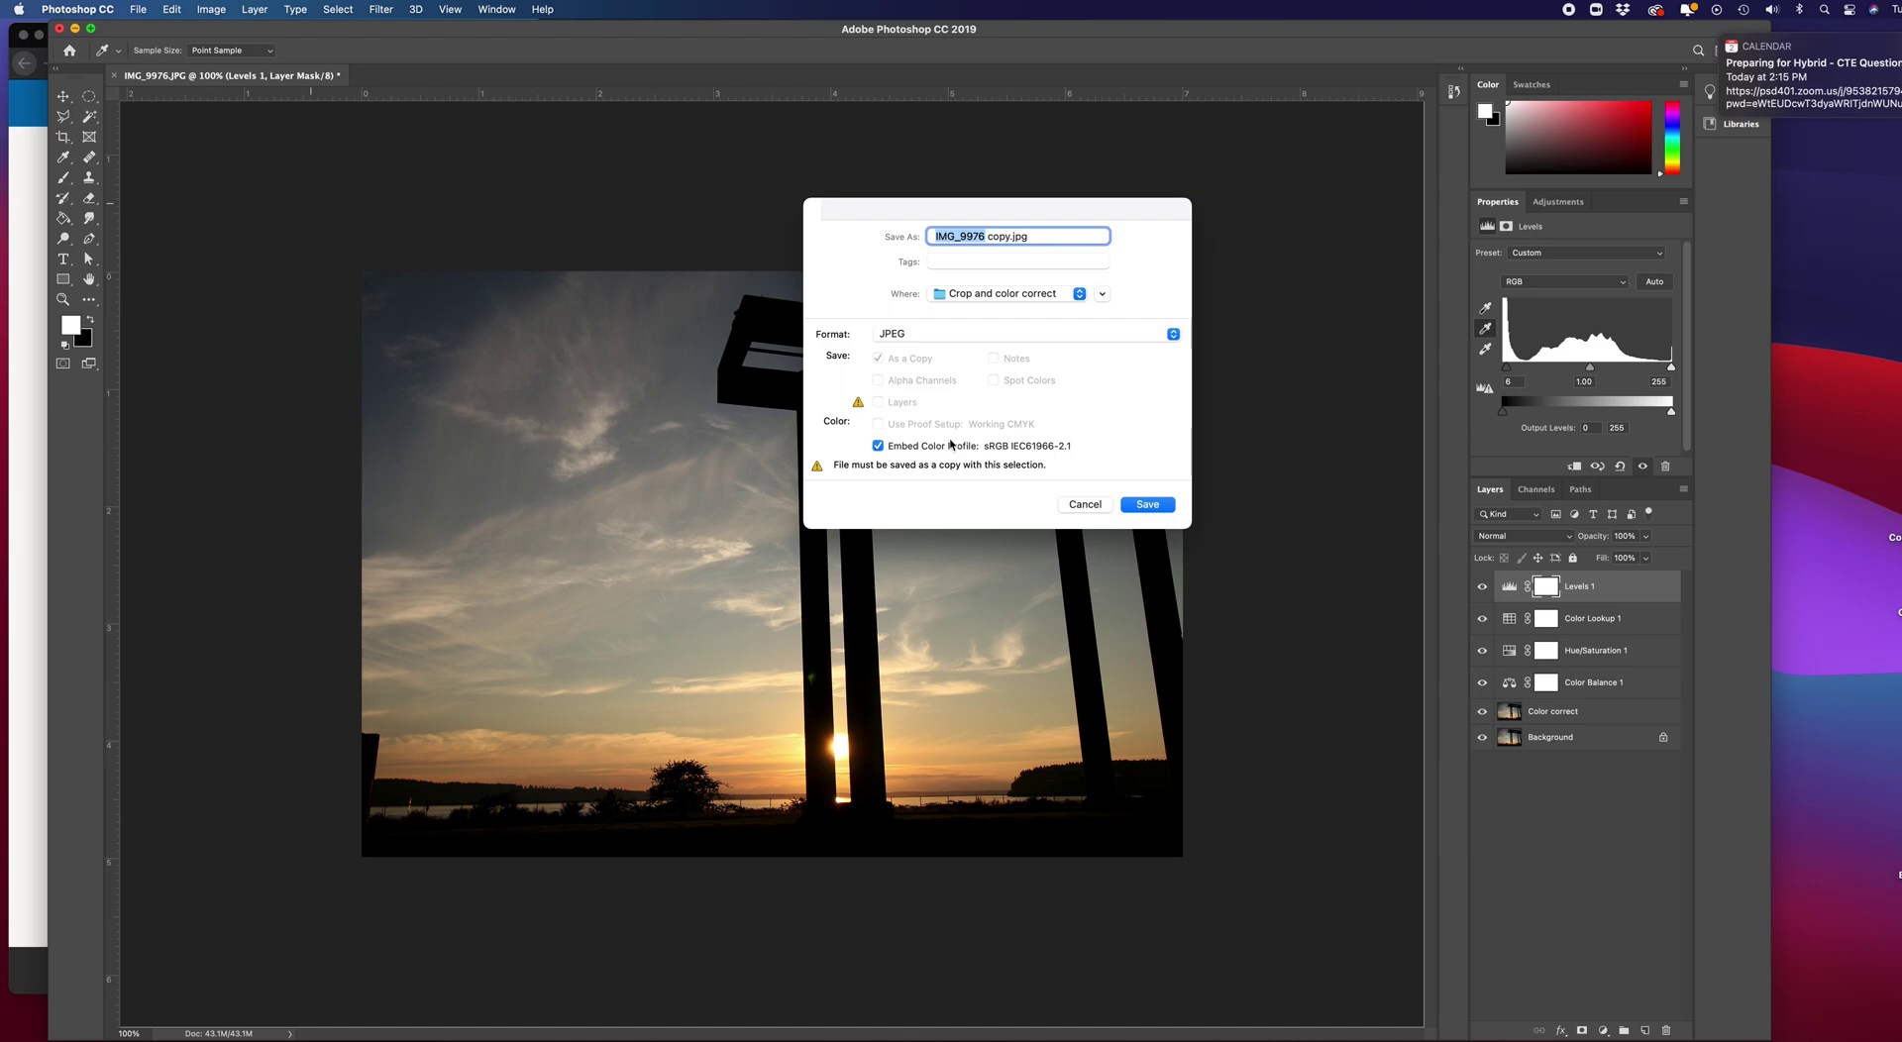
click(1099, 507)
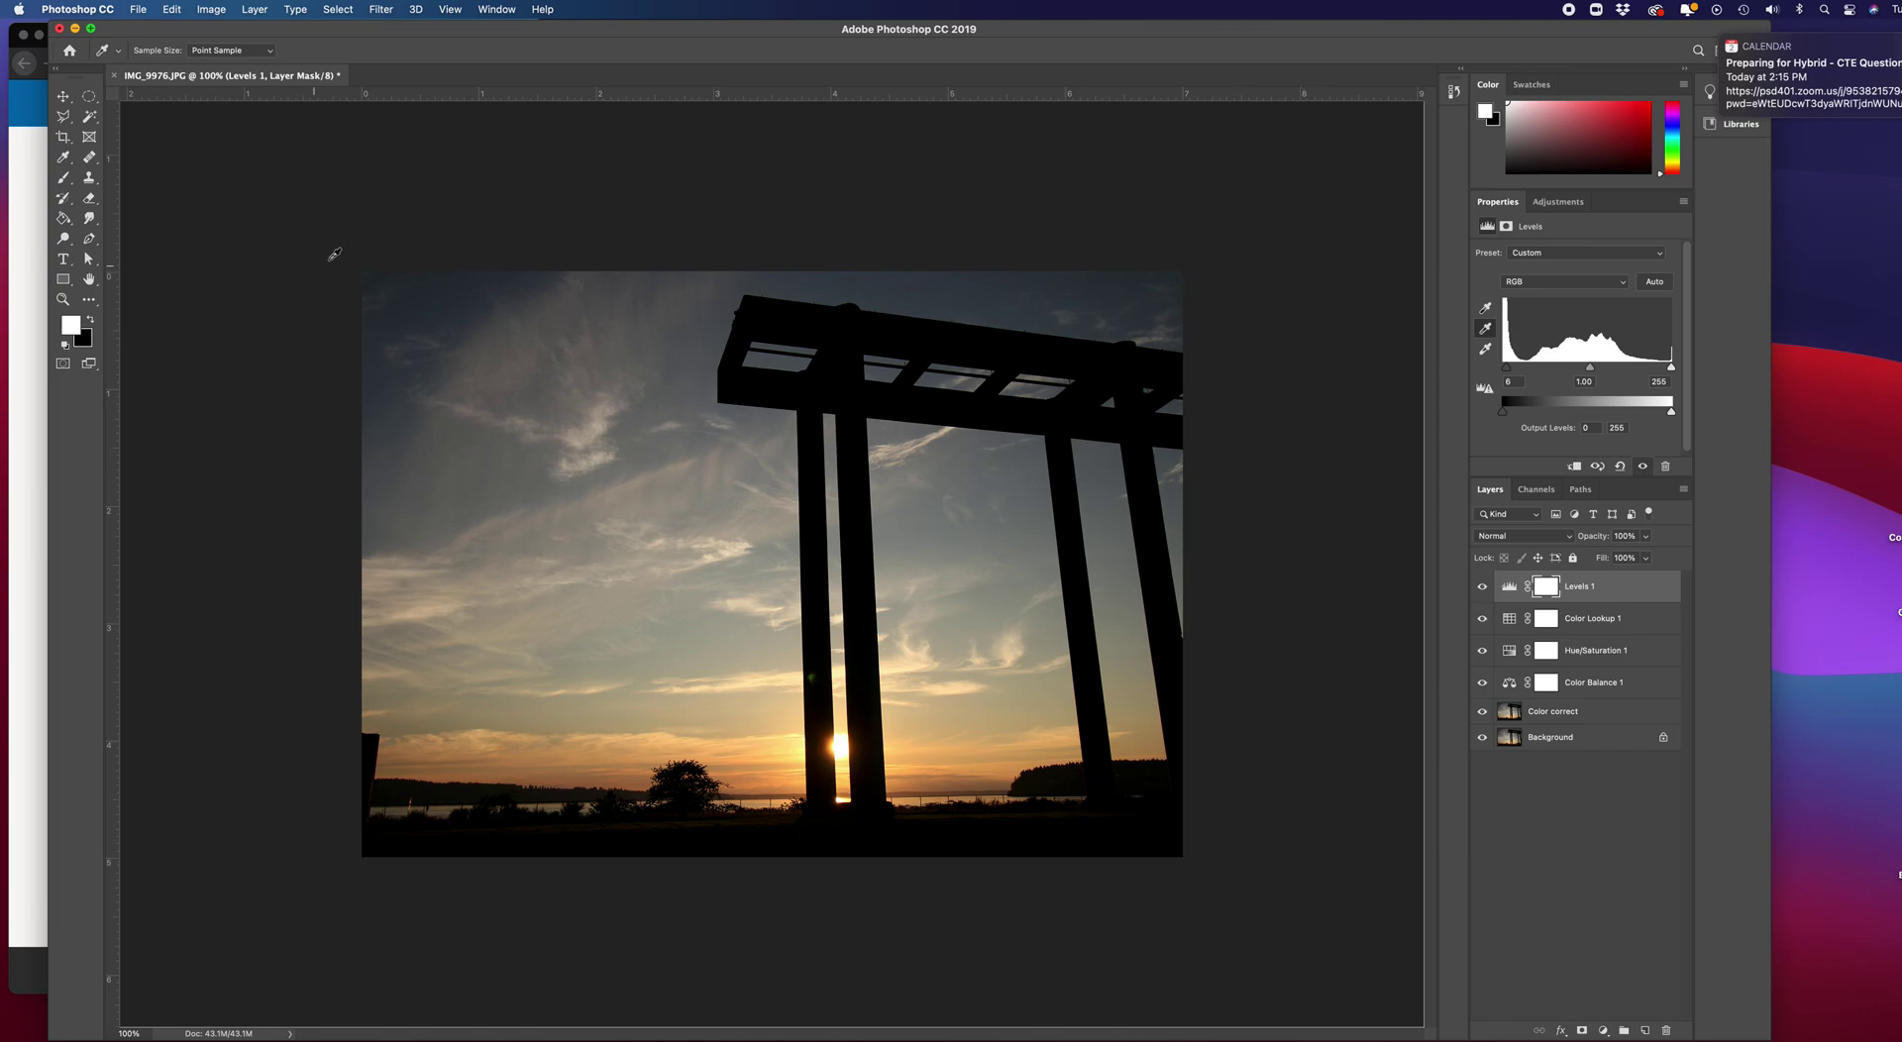
Switch to the Move tool and shift the application window down to uncover the browser behind it
click(65, 98)
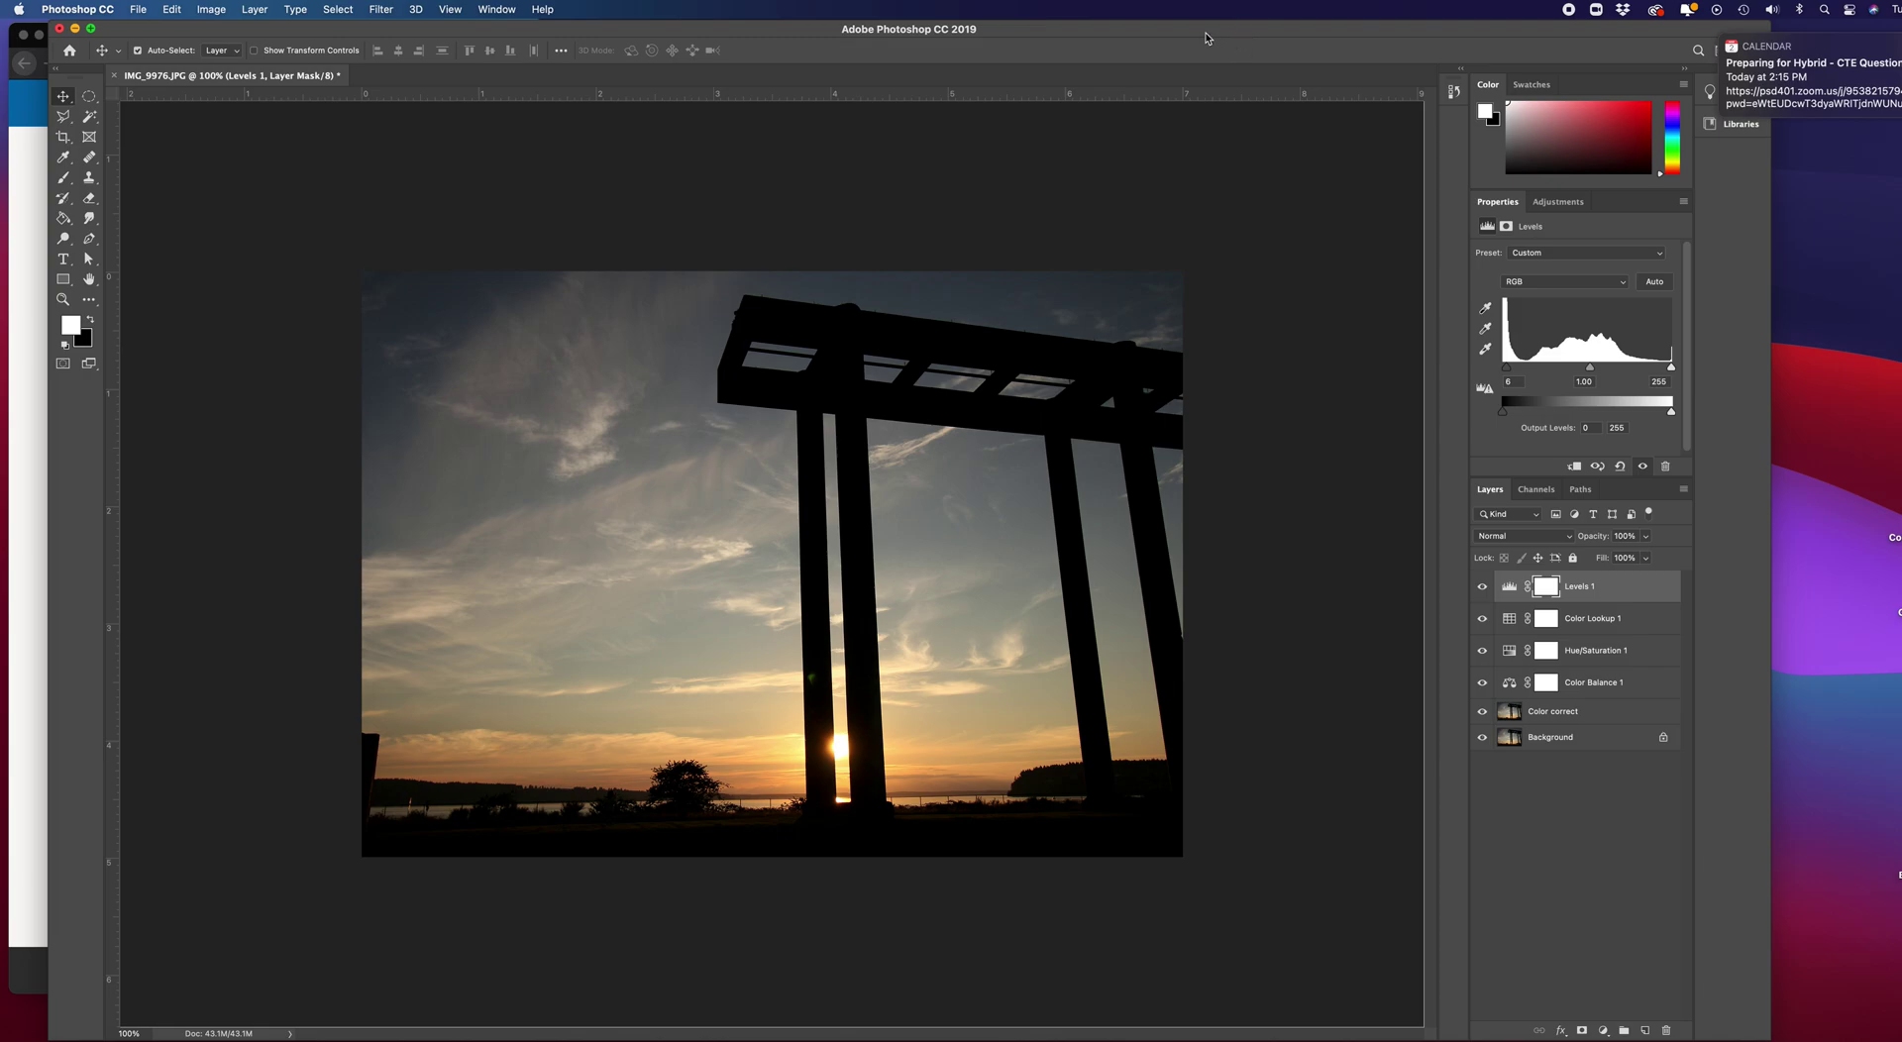
drag(1215, 33, 1239, 84)
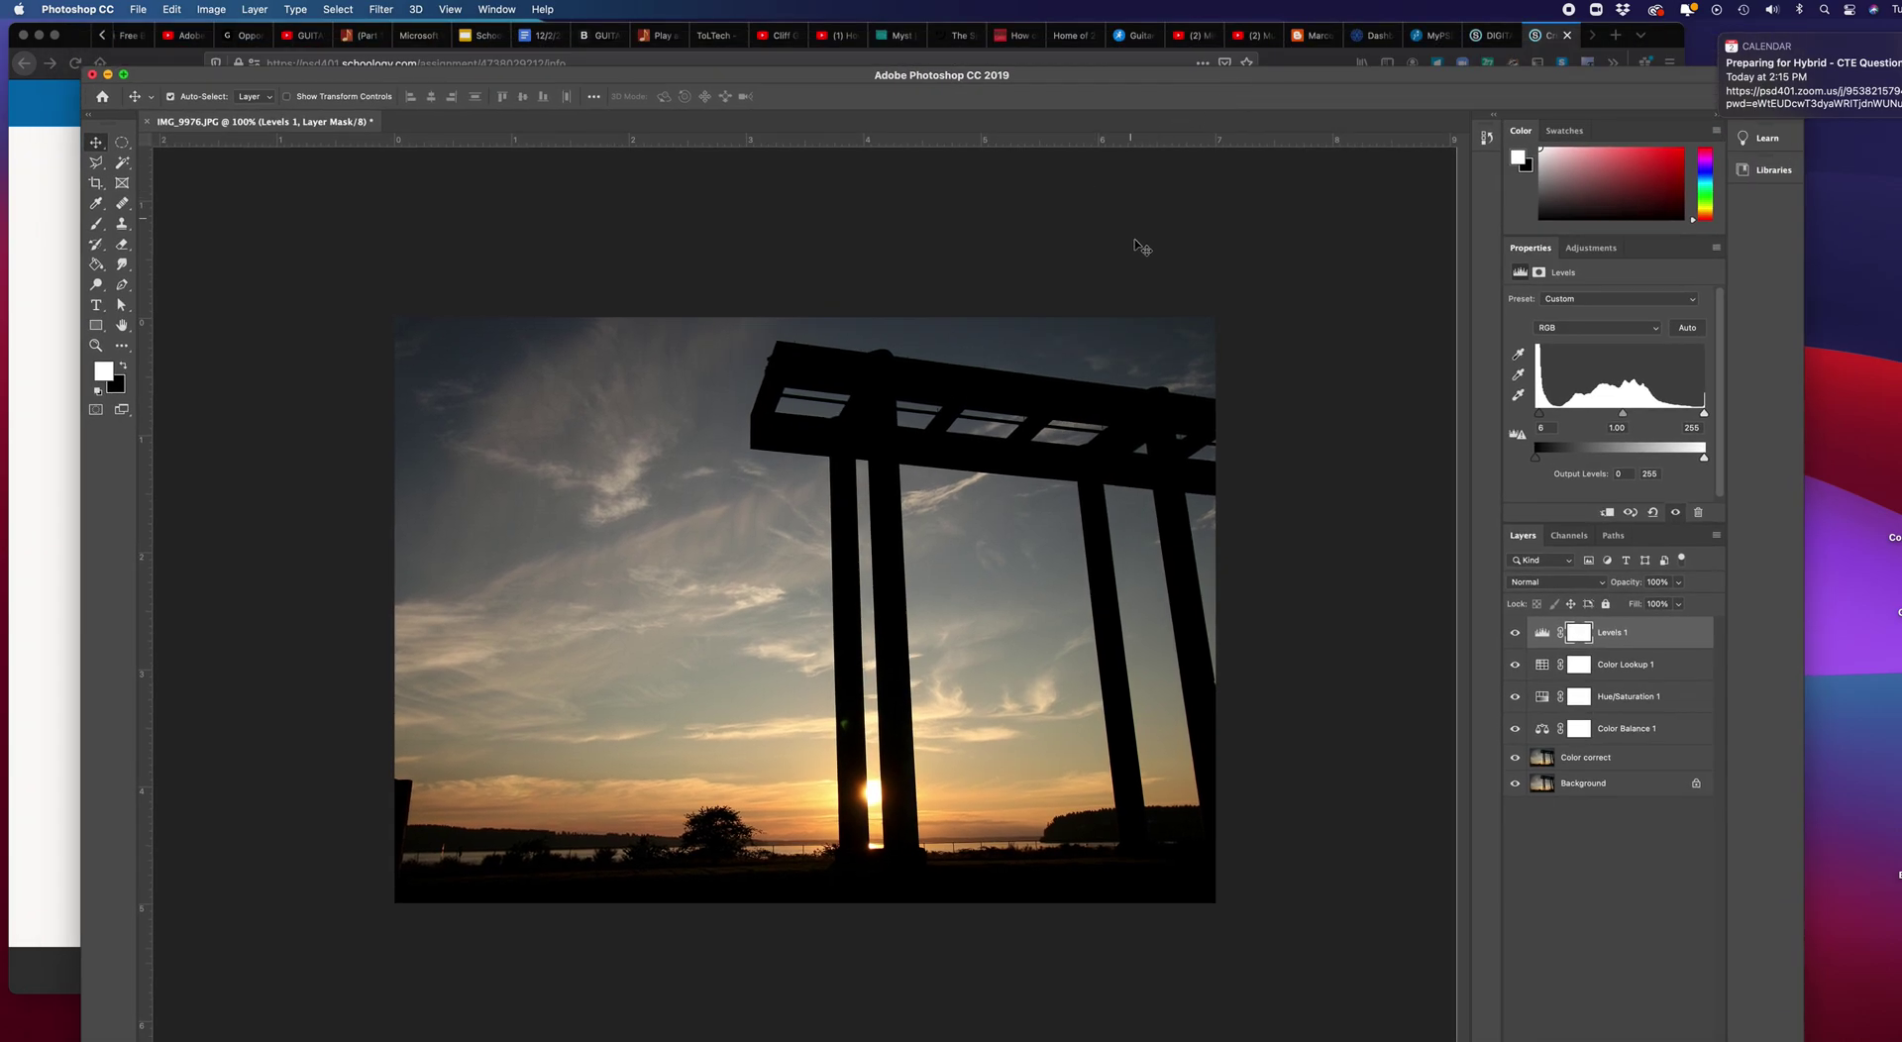